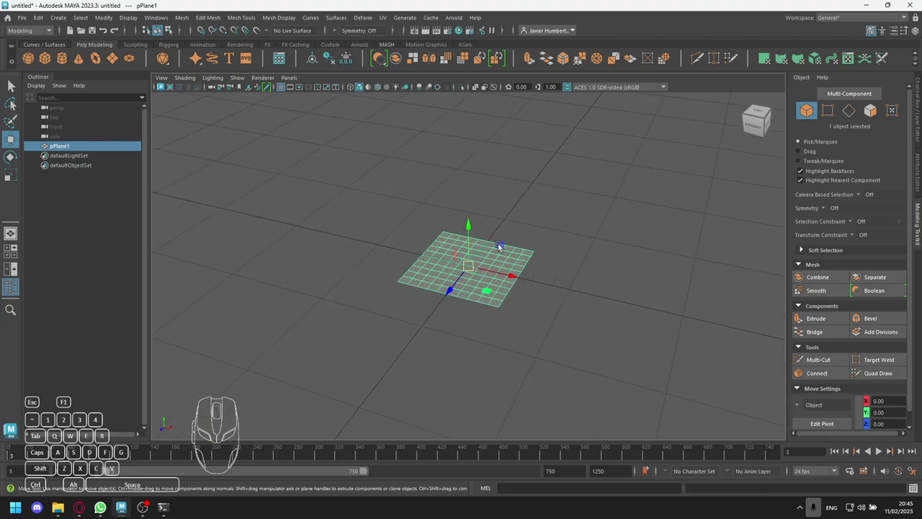
- Select the plane and raise it vertically above the grid to about Y 0.32
{"action": "key", "text": "q"}
{"action": "left_click", "coordinate": [550, 224]}
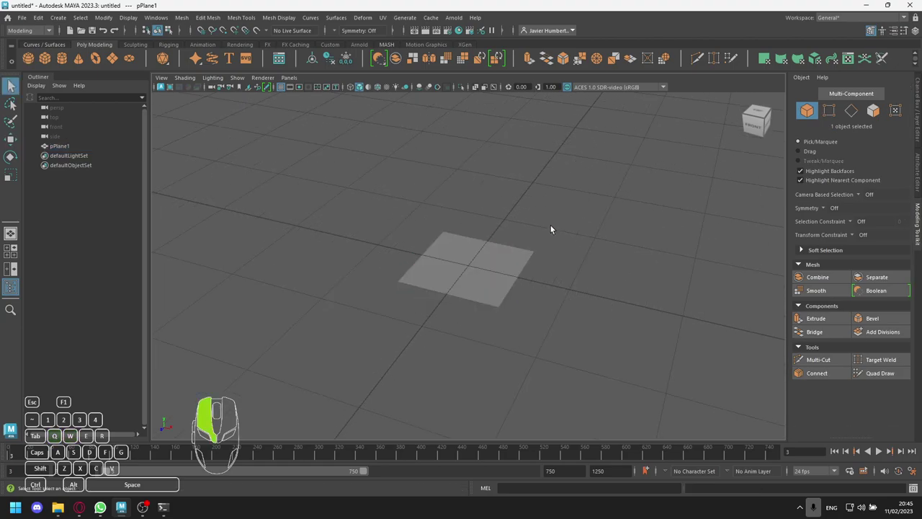
{"action": "left_click", "coordinate": [504, 265]}
{"action": "left_click", "coordinate": [561, 244]}
{"action": "left_click", "coordinate": [468, 287]}
{"action": "key", "text": "w"}
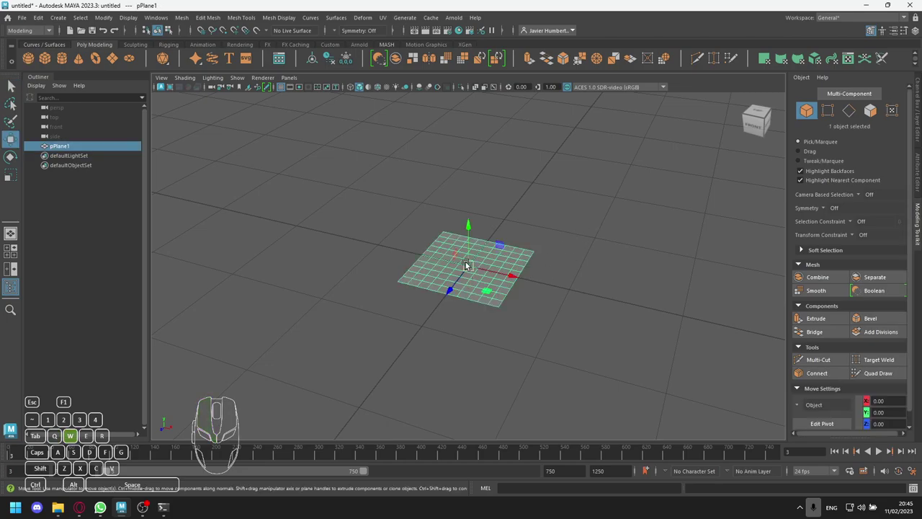
{"action": "left_click_drag", "start_coordinate": [470, 242], "coordinate": [471, 211]}
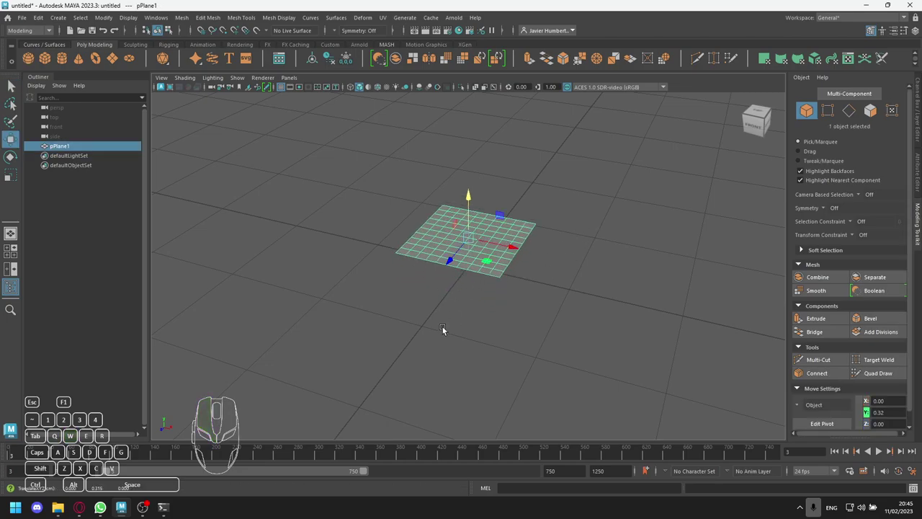
{"action": "left_click_drag", "start_coordinate": [419, 306], "coordinate": [456, 324], "text": "alt"}
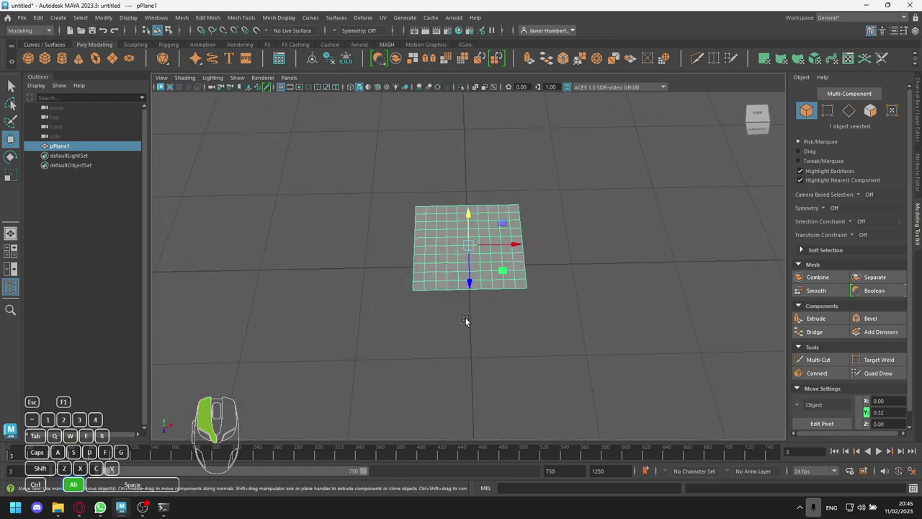
- Set the plane's Subdivisions Width and Subdivisions Height both to 1
{"action": "left_click", "coordinate": [917, 184]}
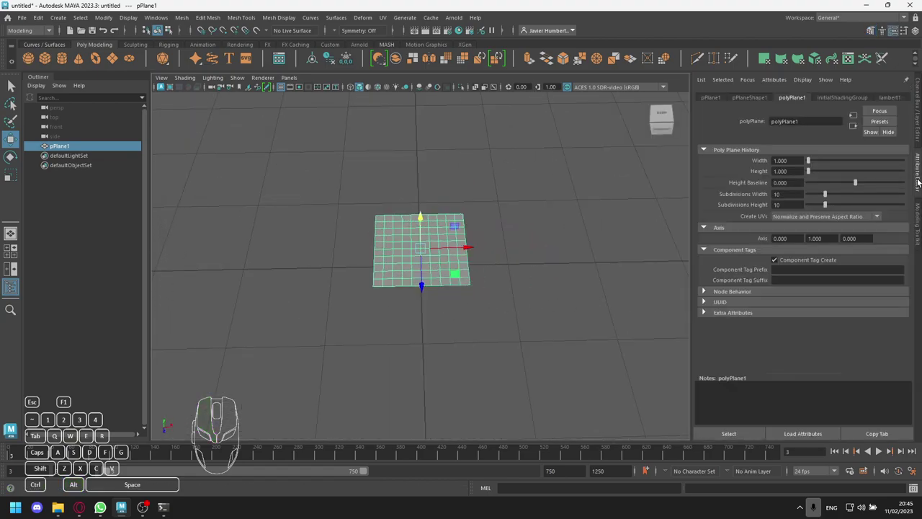
{"action": "left_click", "coordinate": [709, 96]}
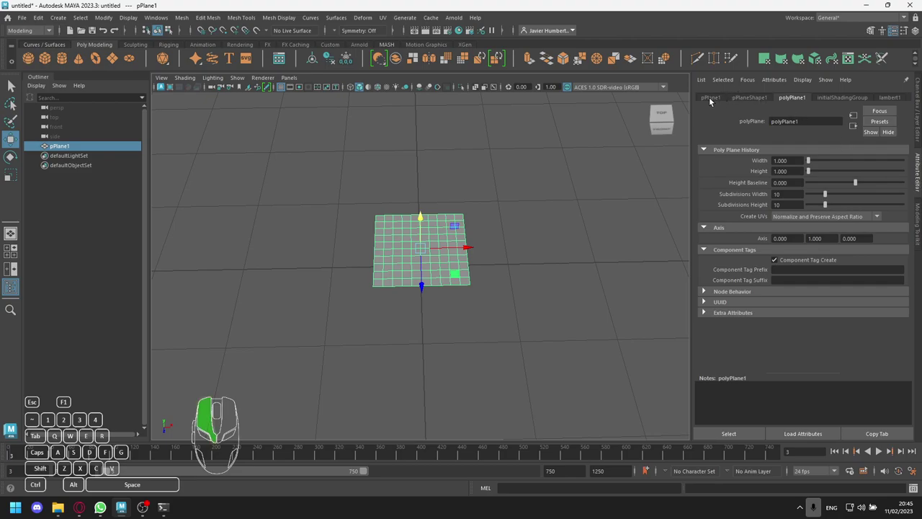
{"action": "left_click", "coordinate": [749, 98]}
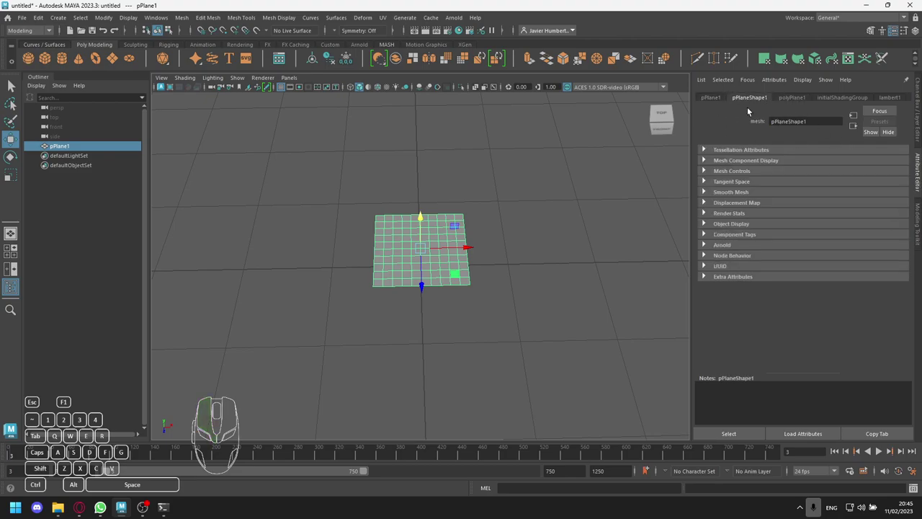
{"action": "left_click", "coordinate": [792, 98]}
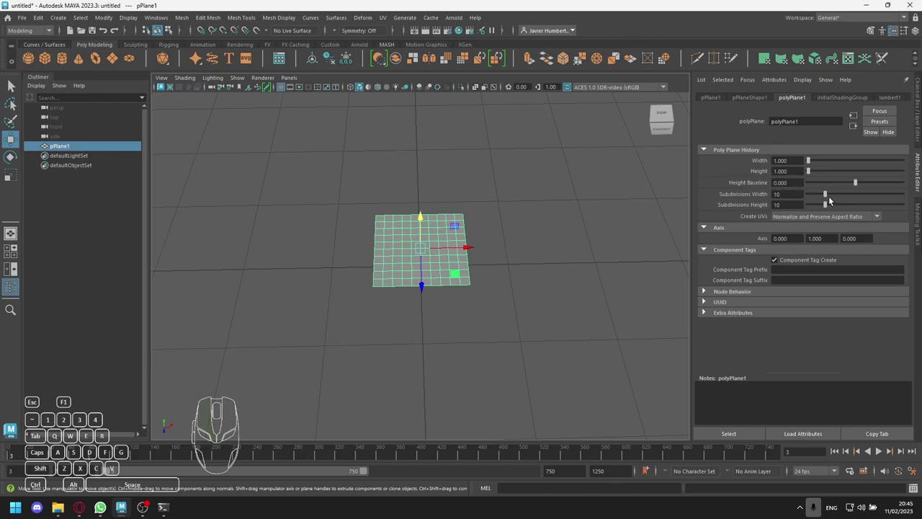
{"action": "left_click_drag", "start_coordinate": [825, 198], "coordinate": [799, 208]}
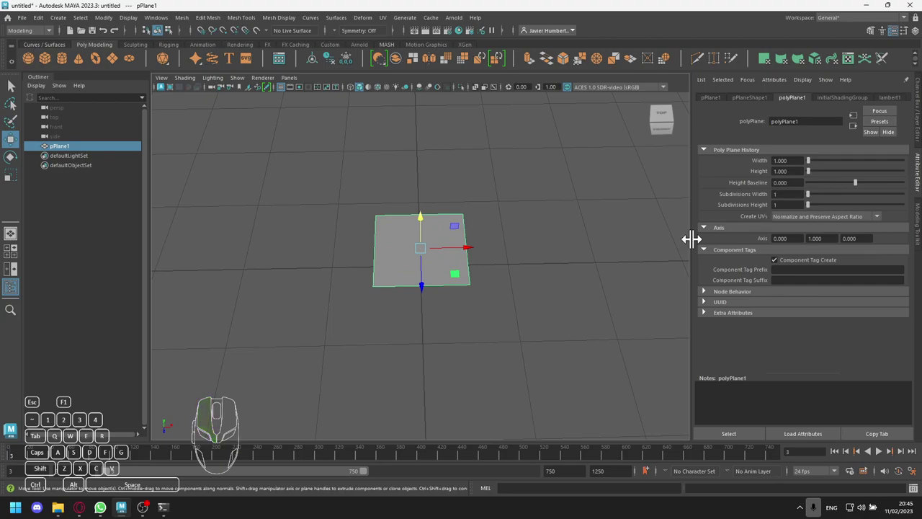
- Scale the plane along the Z axis into a long narrow strip and deselect it
{"action": "left_click", "coordinate": [918, 224]}
{"action": "left_click_drag", "start_coordinate": [579, 273], "coordinate": [58, 273], "text": "alt"}
{"action": "key", "text": "r"}
{"action": "mouse_move", "coordinate": [426, 261]}
{"action": "left_mouse_down"}
{"action": "mouse_move", "coordinate": [407, 262]}
{"action": "mouse_move", "coordinate": [441, 265]}
{"action": "mouse_move", "coordinate": [435, 263]}
{"action": "left_mouse_up"}
{"action": "left_click_drag", "start_coordinate": [433, 317], "coordinate": [561, 299], "text": "alt"}
{"action": "left_click", "coordinate": [502, 325]}
- With Multi-Cut, insert a lengthwise edge loop at 50% of the strip's width and a crosswise loop at about mid-length
{"action": "scroll", "coordinate": [504, 293], "scroll_direction": "up", "scroll_amount": 3}
{"action": "left_click", "coordinate": [817, 359]}
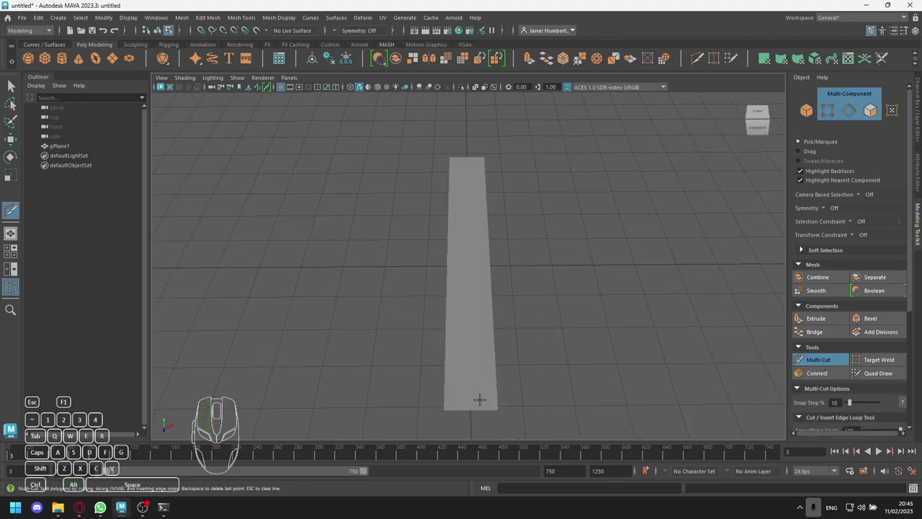
{"action": "left_click", "coordinate": [444, 410]}
{"action": "key", "text": "ctrl"}
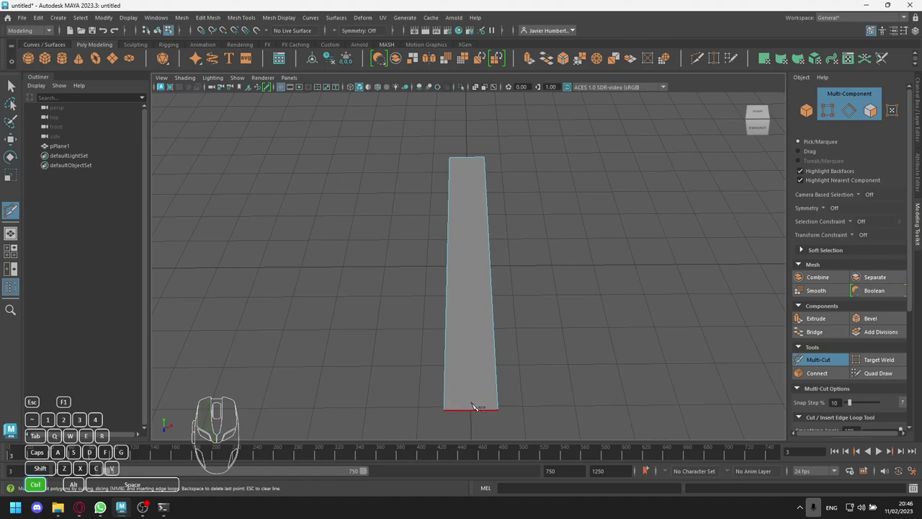
{"action": "key", "text": "shift"}
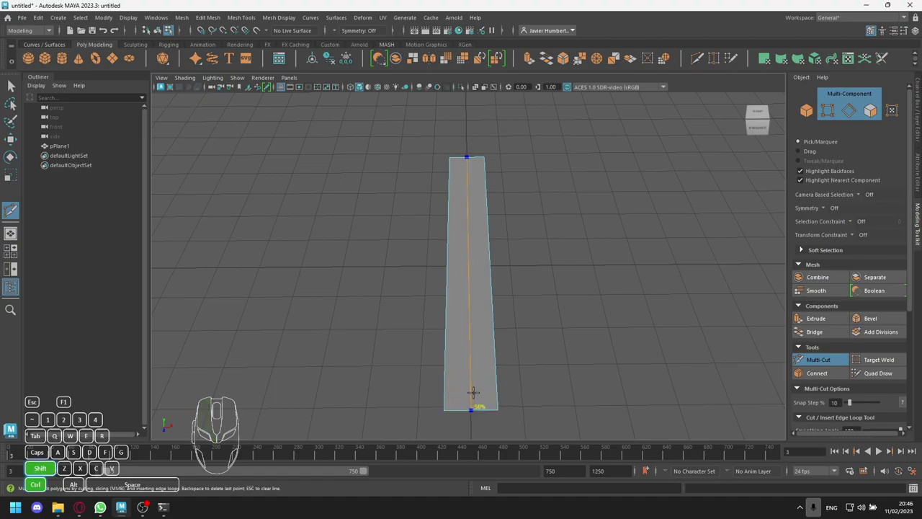
{"action": "left_click", "coordinate": [473, 391], "text": "ctrl+shift"}
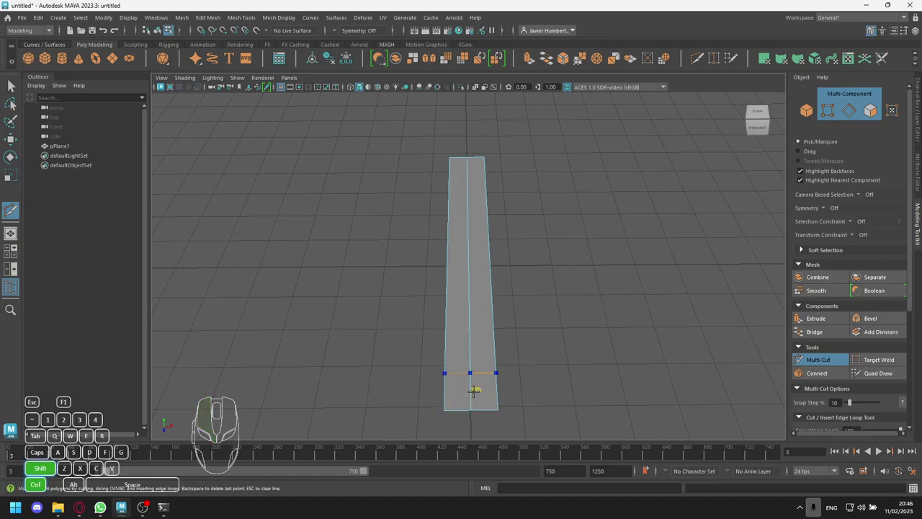
{"action": "left_click", "coordinate": [469, 274], "text": "ctrl+shift"}
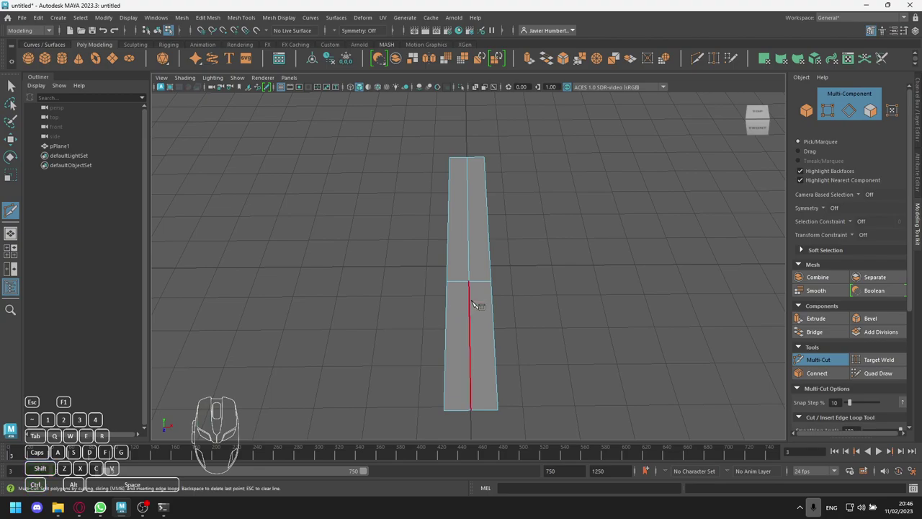
- Insert four more crosswise edge loops in the strip's near half: two close to its end, one further in and one just before the middle loop
{"action": "key", "text": "ctrl"}
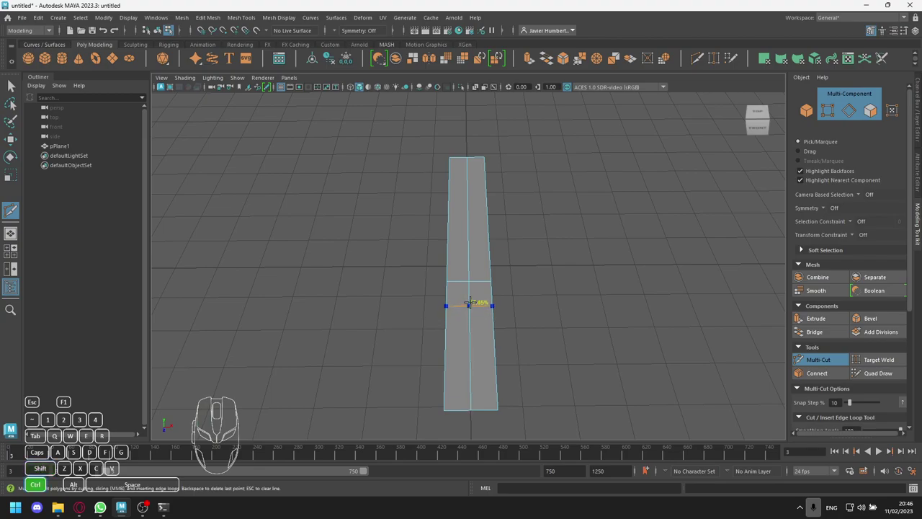
{"action": "left_click", "coordinate": [470, 400]}
{"action": "left_click", "coordinate": [476, 390]}
{"action": "left_click", "coordinate": [479, 381]}
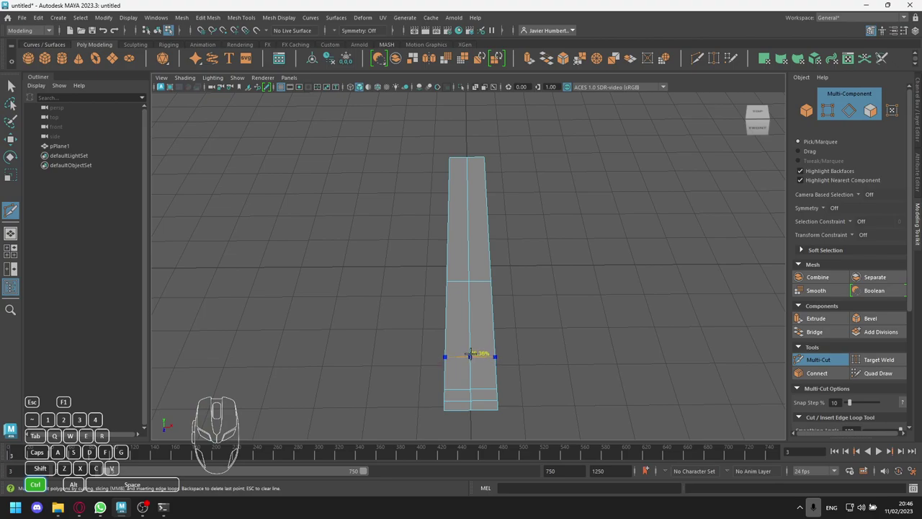
{"action": "left_click", "coordinate": [470, 359]}
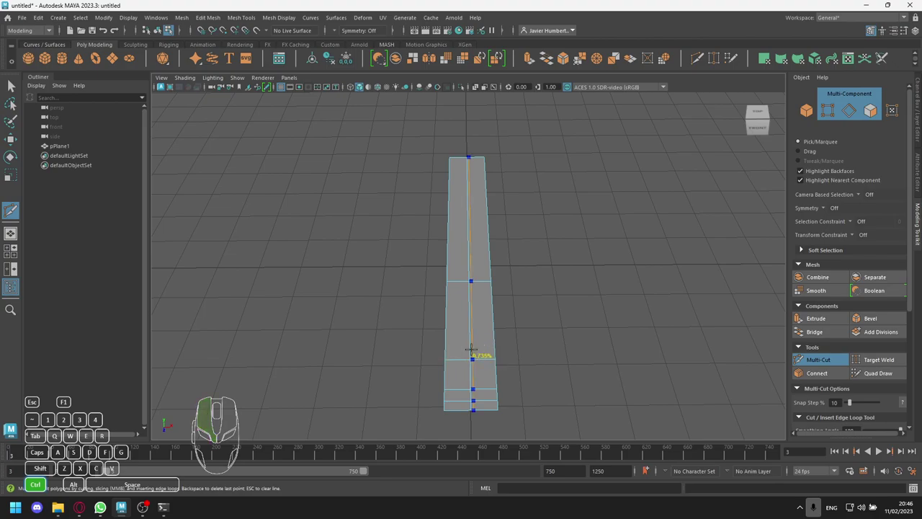
{"action": "left_click", "coordinate": [472, 303]}
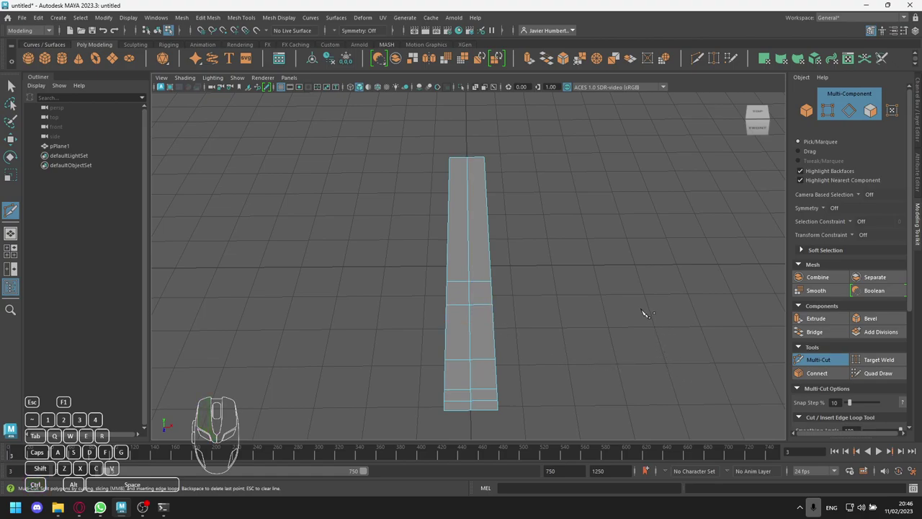
{"action": "key", "text": "q"}
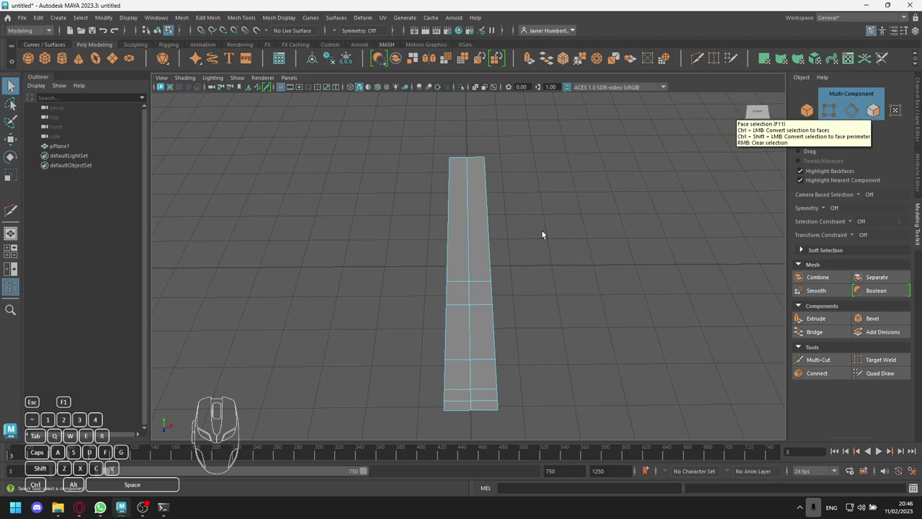
{"action": "left_click", "coordinate": [821, 359]}
{"action": "key", "text": "ctrl"}
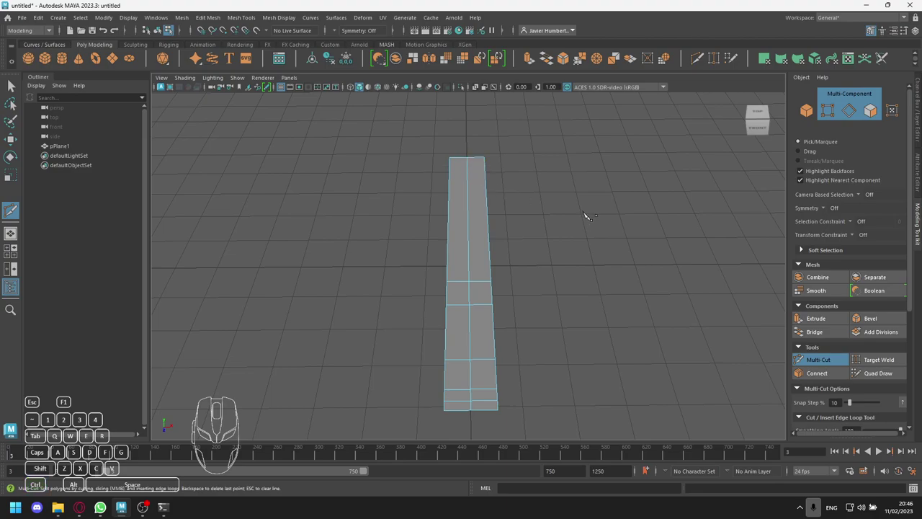
{"action": "key", "text": "q"}
- Select the two long faces of the undivided half and scale them along X into a thin handle
{"action": "left_click_drag", "start_coordinate": [576, 220], "coordinate": [483, 252], "text": "alt"}
{"action": "left_click_drag", "start_coordinate": [472, 202], "coordinate": [526, 264]}
{"action": "left_click", "coordinate": [631, 338]}
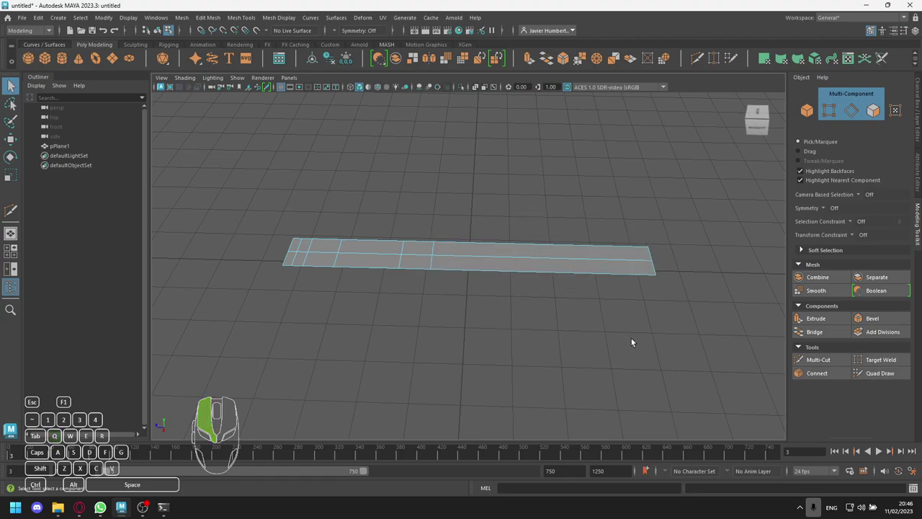
{"action": "left_click", "coordinate": [873, 109]}
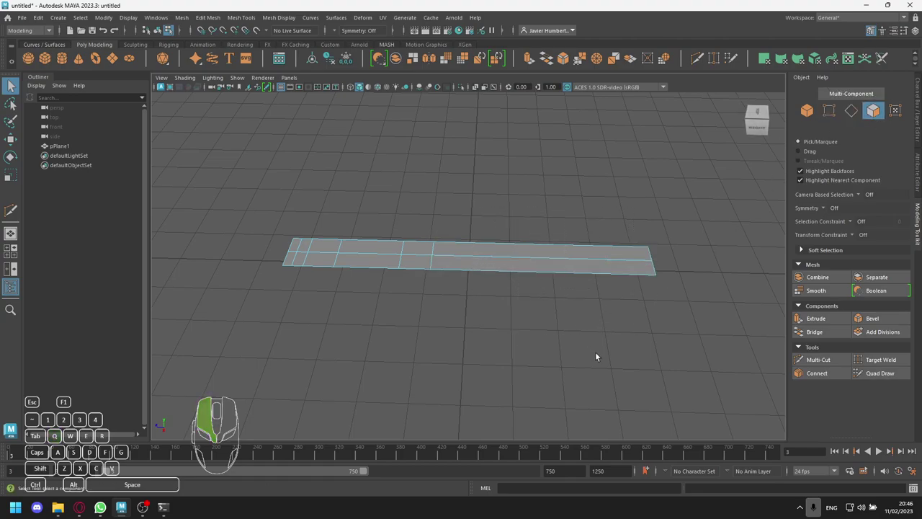
{"action": "left_click", "coordinate": [564, 261]}
{"action": "left_click_drag", "start_coordinate": [541, 316], "coordinate": [595, 302], "text": "alt"}
{"action": "key", "text": "r"}
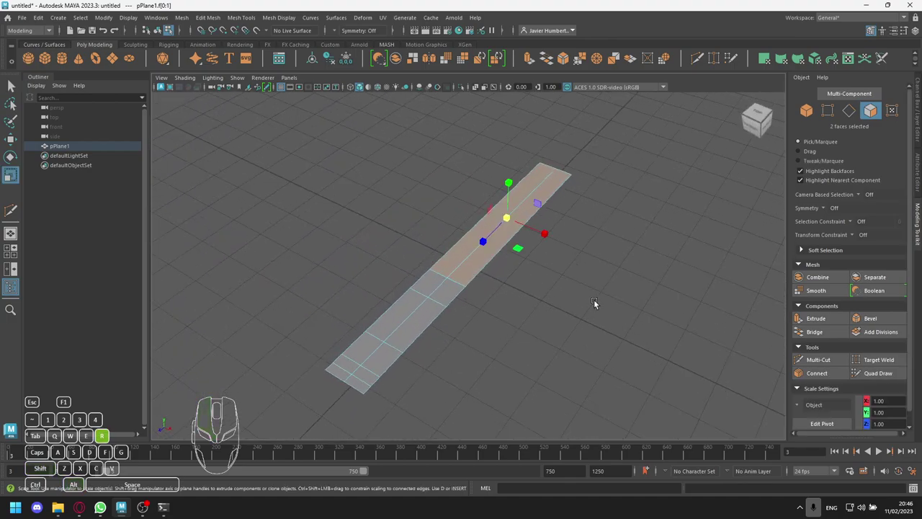
{"action": "left_click_drag", "start_coordinate": [553, 236], "coordinate": [512, 229]}
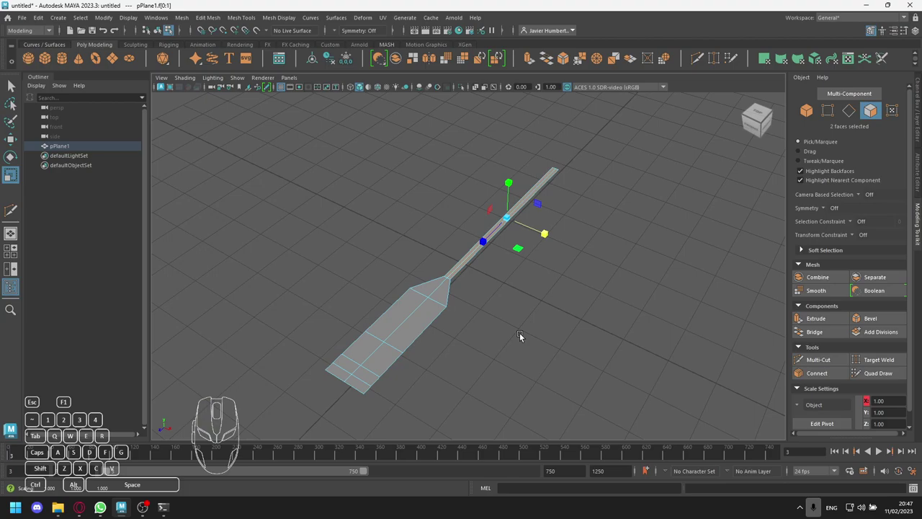
- Move the three vertices of the crosswise loop next to the handle to about Z 0.87, squaring off the wide part where the handle begins
{"action": "scroll", "coordinate": [519, 332], "scroll_direction": "up", "scroll_amount": 2}
{"action": "left_click_drag", "start_coordinate": [514, 311], "coordinate": [442, 285], "text": "alt"}
{"action": "left_click", "coordinate": [443, 285]}
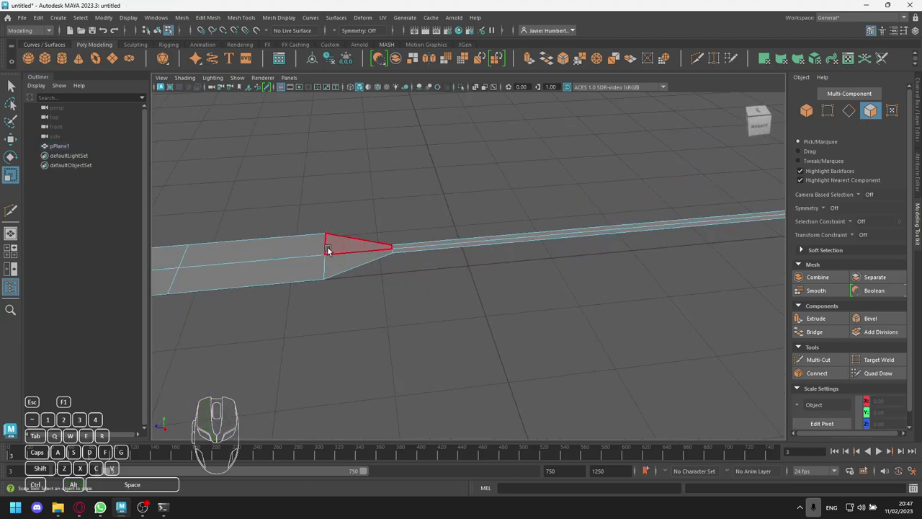
{"action": "left_click", "coordinate": [828, 110]}
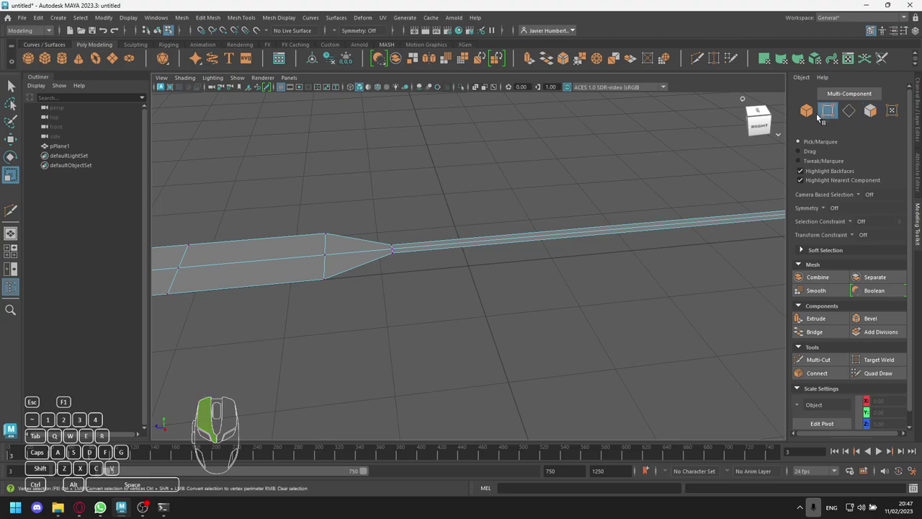
{"action": "left_click", "coordinate": [323, 257]}
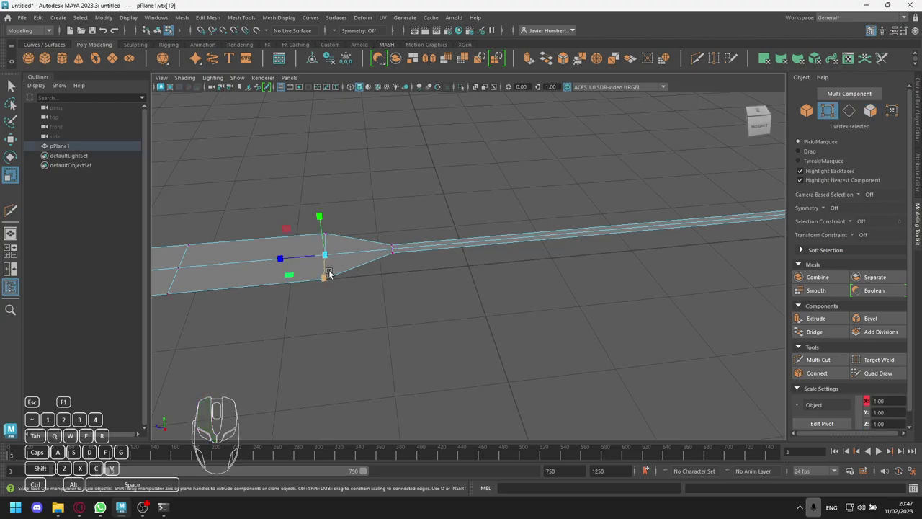
{"action": "left_click", "coordinate": [327, 233]}
{"action": "left_click", "coordinate": [325, 278]}
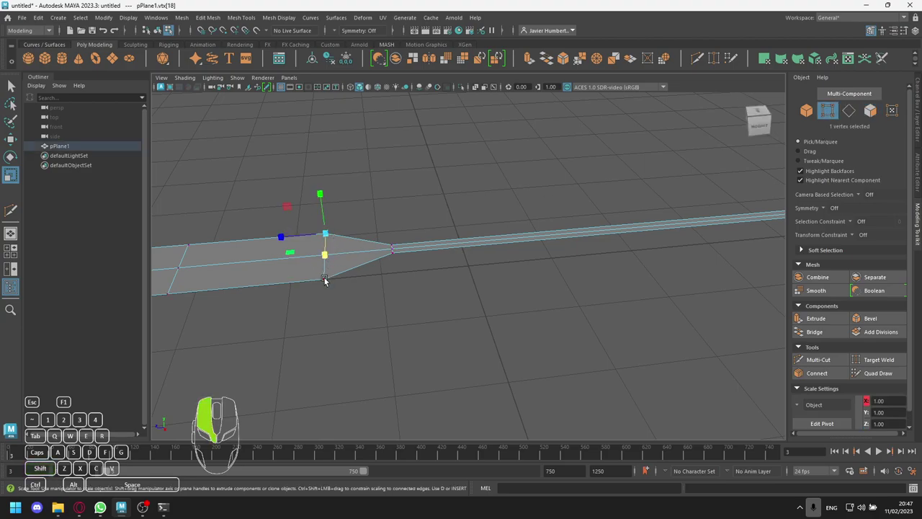
{"action": "left_click", "coordinate": [328, 252], "text": "shift"}
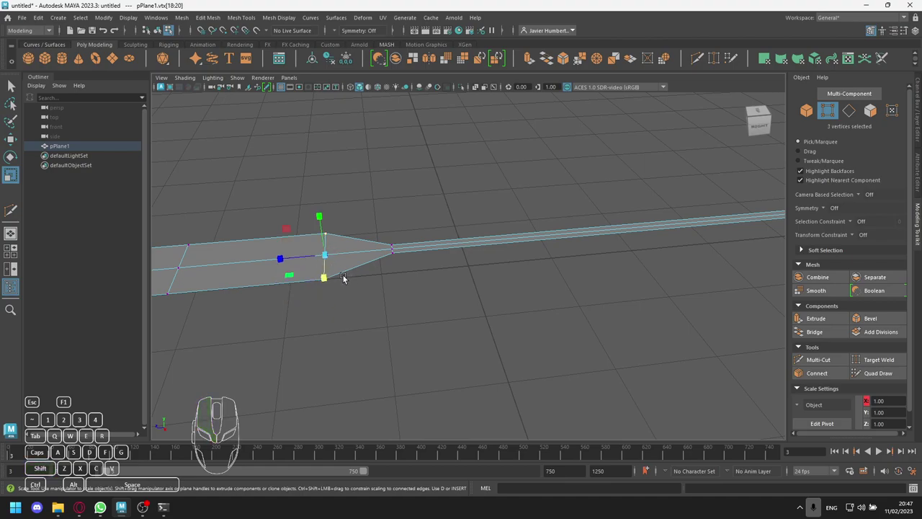
{"action": "key", "text": "w"}
{"action": "left_click_drag", "start_coordinate": [282, 258], "coordinate": [349, 257]}
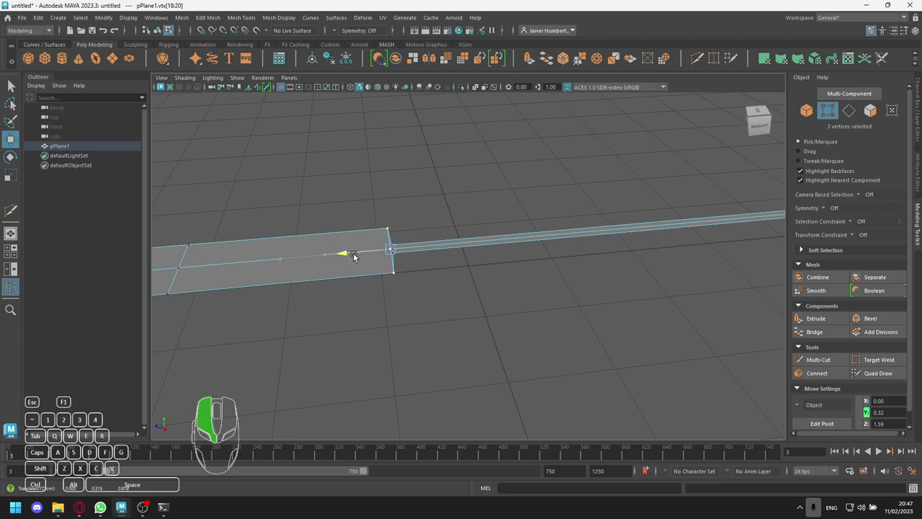
{"action": "left_click_drag", "start_coordinate": [355, 257], "coordinate": [351, 256]}
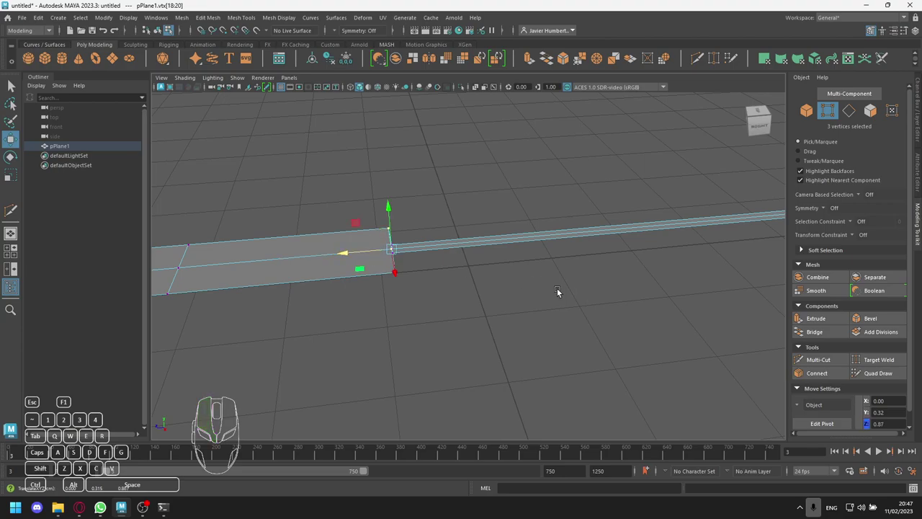
{"action": "scroll", "coordinate": [554, 288], "scroll_direction": "down", "scroll_amount": 3}
{"action": "left_click_drag", "start_coordinate": [548, 287], "coordinate": [504, 292], "text": "alt"}
{"action": "left_click", "coordinate": [488, 300]}
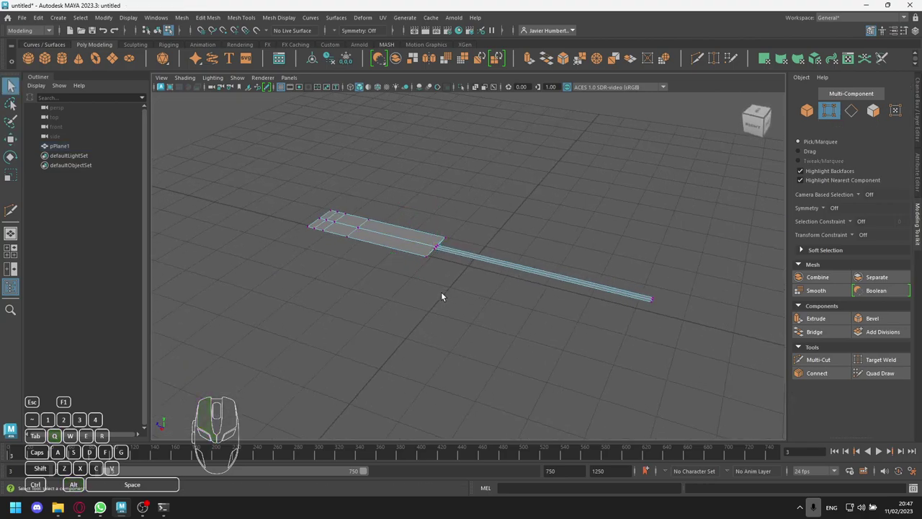
- Try to extrude all of the mesh's vertices and undo the extrusion
{"action": "scroll", "coordinate": [437, 304], "scroll_direction": "down", "scroll_amount": 2}
{"action": "left_click_drag", "start_coordinate": [252, 159], "coordinate": [696, 366]}
{"action": "left_click", "coordinate": [815, 318]}
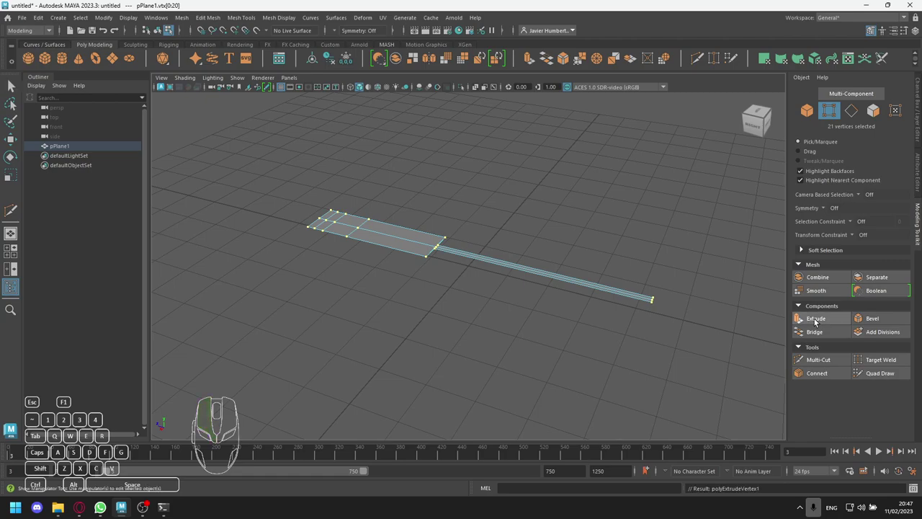
{"action": "key", "text": "ctrl+z"}
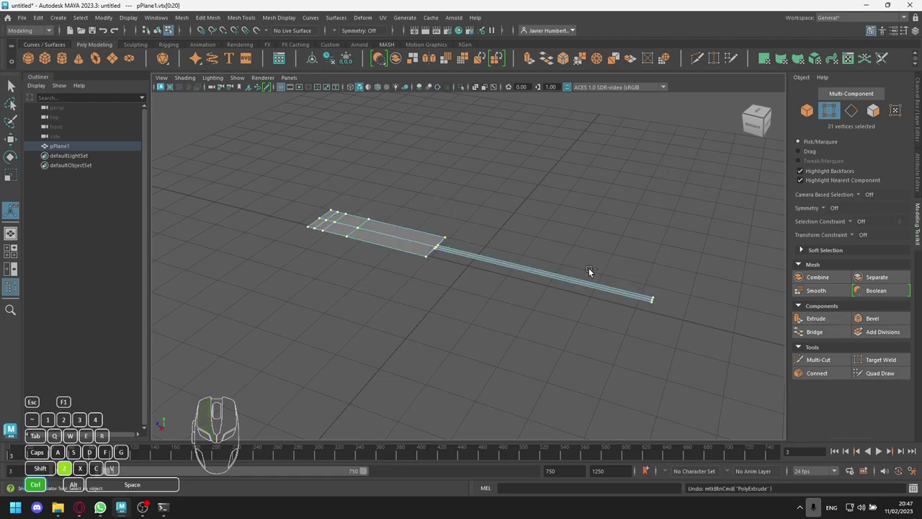
- Select all 12 faces of the mesh and extrude them with a Local Translate Z of about 0.97
{"action": "left_click", "coordinate": [873, 110]}
{"action": "left_click_drag", "start_coordinate": [267, 175], "coordinate": [655, 373]}
{"action": "left_click", "coordinate": [816, 318]}
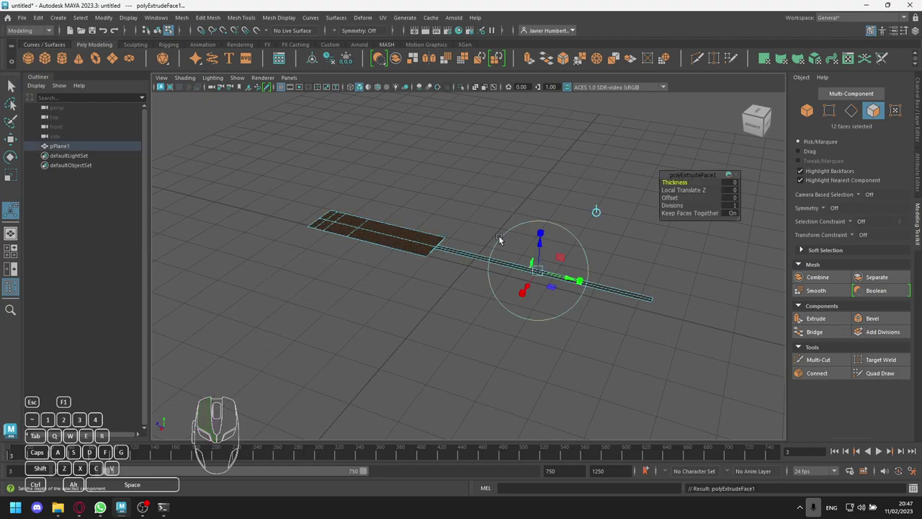
{"action": "left_click_drag", "start_coordinate": [545, 243], "coordinate": [544, 208]}
{"action": "left_click_drag", "start_coordinate": [422, 297], "coordinate": [456, 289], "text": "alt"}
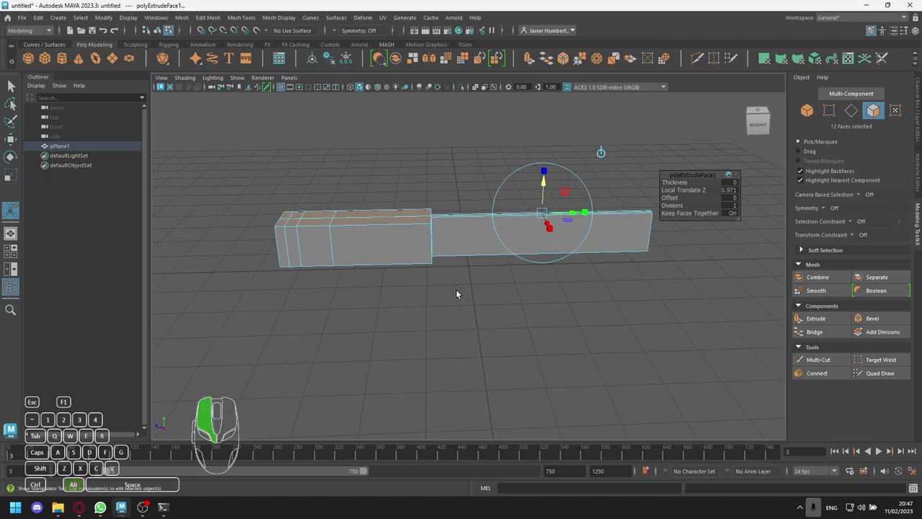
{"action": "left_click", "coordinate": [443, 278]}
{"action": "mouse_move", "coordinate": [409, 306]}
{"action": "left_mouse_down", "text": "alt"}
{"action": "mouse_move", "coordinate": [469, 309]}
{"action": "mouse_move", "coordinate": [408, 288]}
{"action": "mouse_move", "coordinate": [403, 255]}
{"action": "mouse_move", "coordinate": [403, 305]}
{"action": "left_mouse_up", "text": "alt"}
- Insert three crosswise edge loops with Multi-Cut close together near the handle's free end
{"action": "left_click", "coordinate": [829, 111]}
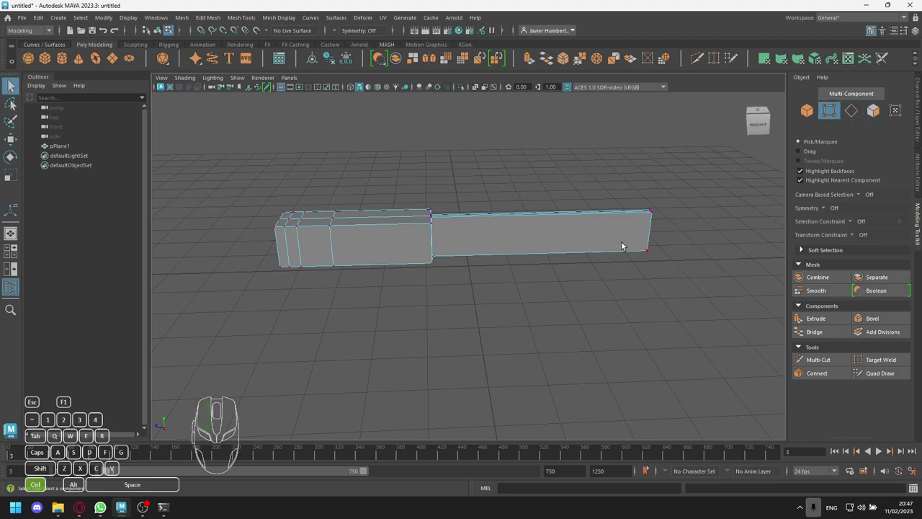
{"action": "left_click", "coordinate": [818, 360]}
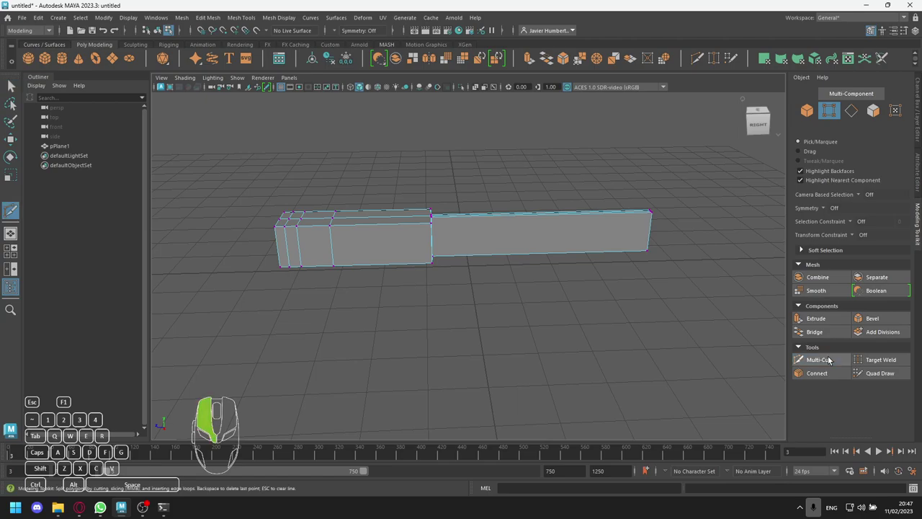
{"action": "left_click", "coordinate": [647, 250]}
{"action": "key", "text": "ctrl"}
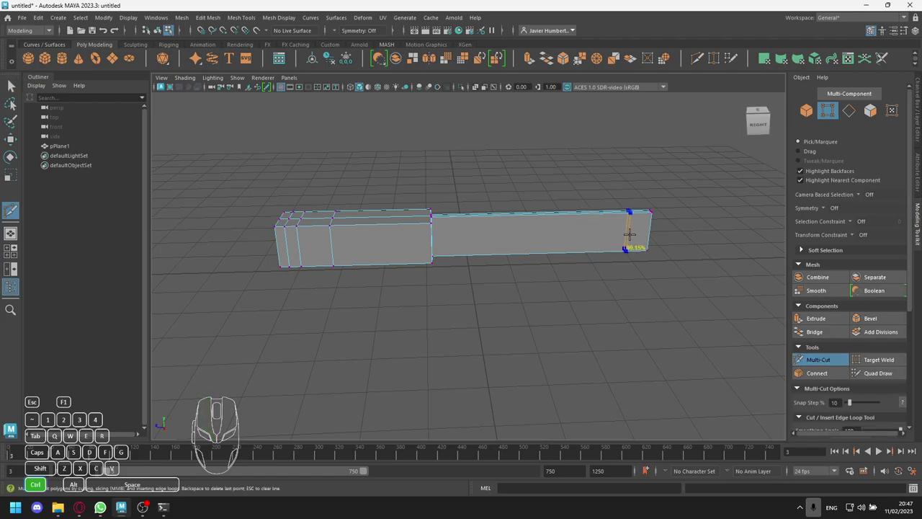
{"action": "left_click_drag", "start_coordinate": [621, 233], "coordinate": [634, 240]}
{"action": "middle_click_drag", "start_coordinate": [634, 245], "coordinate": [642, 249], "text": "ctrl"}
{"action": "left_click_drag", "start_coordinate": [641, 249], "coordinate": [642, 249], "text": "ctrl"}
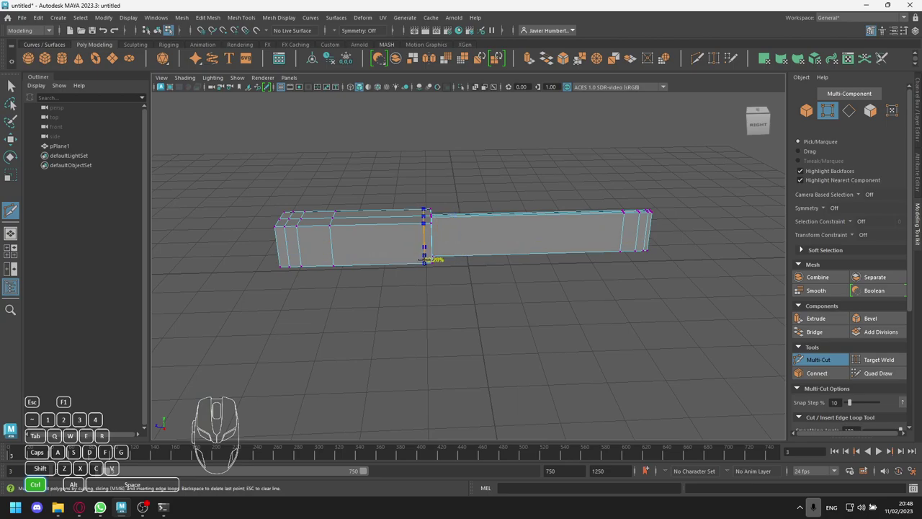
- Insert two lengthwise edge loops along the mesh, one on each side of the centre loop
{"action": "left_click_drag", "start_coordinate": [414, 311], "coordinate": [481, 321], "text": "alt"}
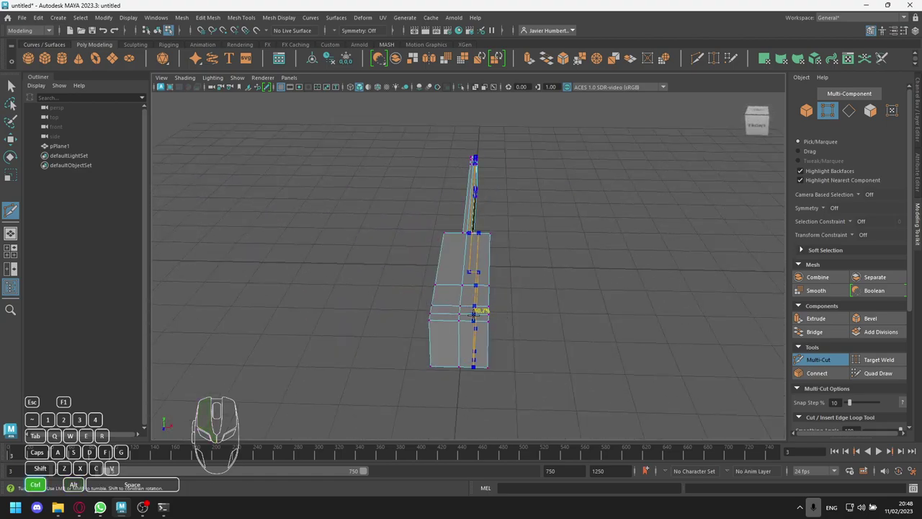
{"action": "left_click", "coordinate": [474, 311], "text": "ctrl"}
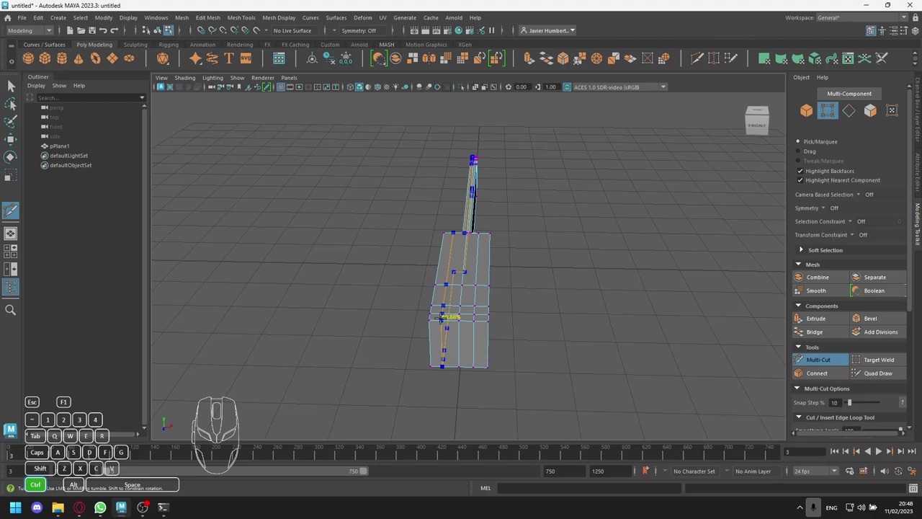
{"action": "left_click", "coordinate": [443, 315], "text": "ctrl"}
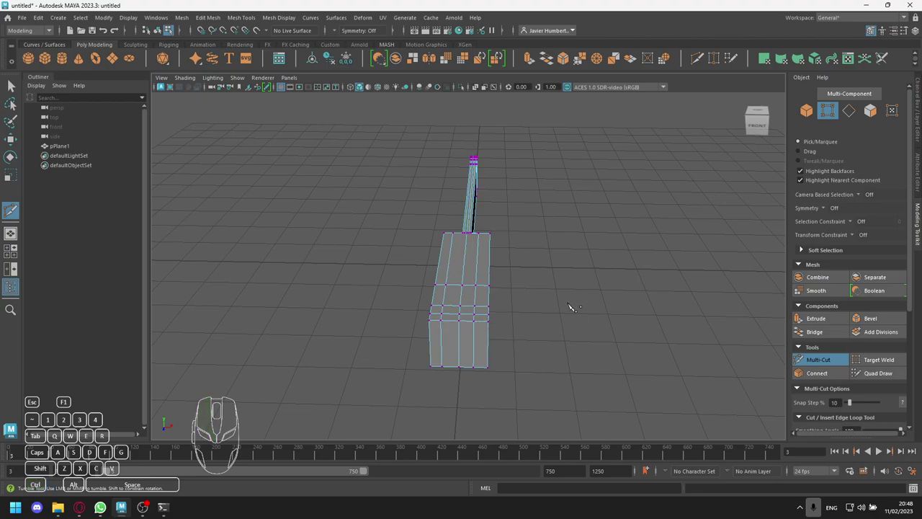
{"action": "key", "text": "q"}
- Insert a horizontal edge loop around the sides of the mesh, about halfway up its thickness
{"action": "left_click_drag", "start_coordinate": [564, 290], "coordinate": [528, 269], "text": "alt"}
{"action": "left_click", "coordinate": [801, 359]}
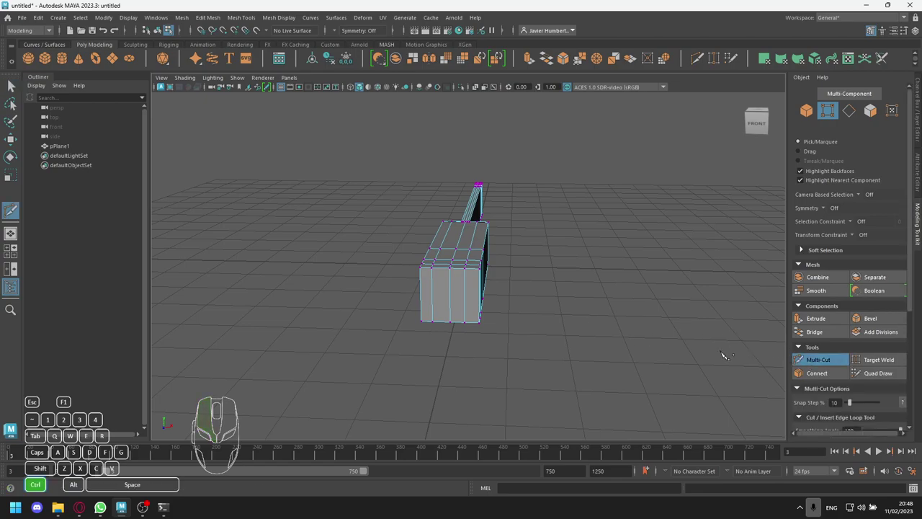
{"action": "left_click", "coordinate": [472, 295], "text": "ctrl"}
{"action": "key", "text": "q"}
- Raise the five bottom vertices at the handle's free end along Y to start tapering the tip
{"action": "left_click_drag", "start_coordinate": [587, 289], "coordinate": [533, 254], "text": "alt"}
{"action": "middle_click_drag", "start_coordinate": [533, 255], "coordinate": [388, 262], "text": "alt"}
{"action": "scroll", "coordinate": [494, 267], "scroll_direction": "up", "scroll_amount": 5}
{"action": "left_click_drag", "start_coordinate": [539, 267], "coordinate": [449, 265], "text": "alt"}
{"action": "left_click_drag", "start_coordinate": [514, 321], "coordinate": [530, 339], "text": "alt"}
{"action": "left_click_drag", "start_coordinate": [532, 338], "coordinate": [623, 329], "text": "alt"}
{"action": "key", "text": "w"}
{"action": "left_click_drag", "start_coordinate": [541, 226], "coordinate": [541, 225]}
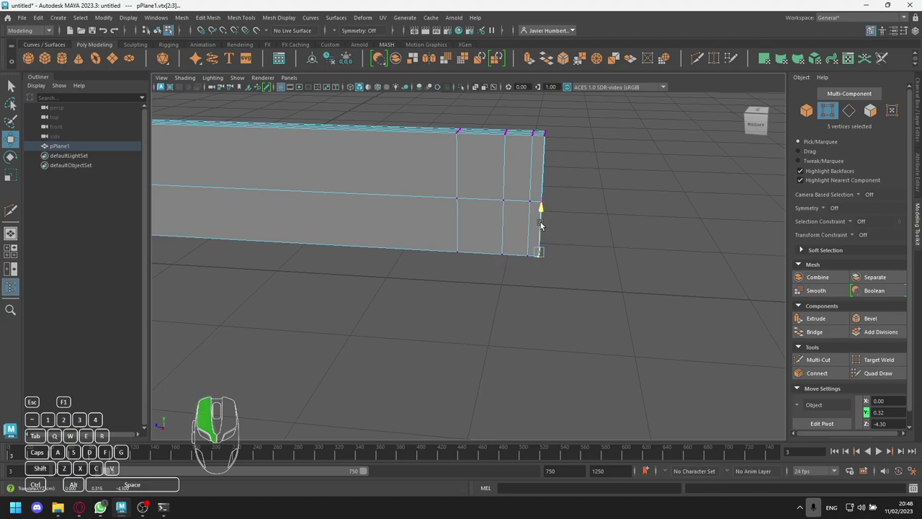
{"action": "left_click", "coordinate": [628, 213]}
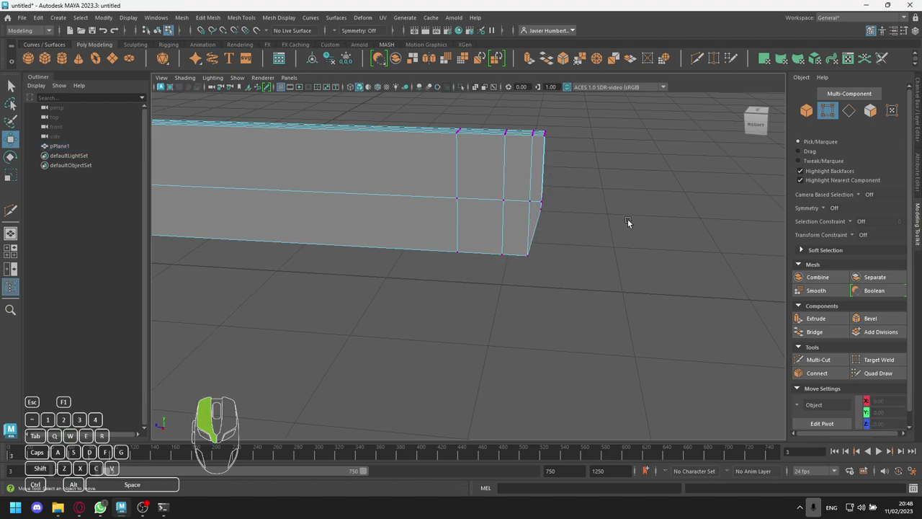
- Select the vertices on the end face of the handle's tip and shrink them along Y
{"action": "left_click_drag", "start_coordinate": [593, 239], "coordinate": [494, 275], "text": "alt"}
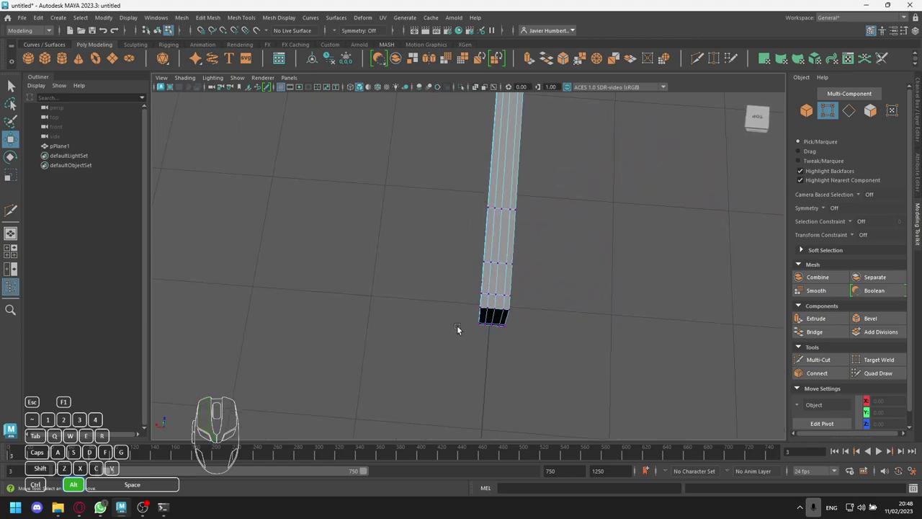
{"action": "left_click_drag", "start_coordinate": [462, 325], "coordinate": [531, 190], "text": "alt"}
{"action": "left_click", "coordinate": [566, 252]}
{"action": "left_click_drag", "start_coordinate": [582, 271], "coordinate": [434, 231], "text": "alt"}
{"action": "left_click_drag", "start_coordinate": [371, 123], "coordinate": [403, 171]}
{"action": "key", "text": "r"}
{"action": "left_click_drag", "start_coordinate": [397, 106], "coordinate": [398, 127]}
{"action": "key", "text": "w"}
{"action": "key", "text": "e"}
{"action": "key", "text": "r"}
{"action": "key", "text": "w"}
{"action": "left_click_drag", "start_coordinate": [350, 215], "coordinate": [531, 257], "text": "alt"}
- Raise the lower and middle vertices of the next two crosswise loops, the second to about Y 0.69, rounding the tip's underside
{"action": "left_click_drag", "start_coordinate": [564, 186], "coordinate": [522, 202]}
{"action": "left_click_drag", "start_coordinate": [521, 258], "coordinate": [518, 271]}
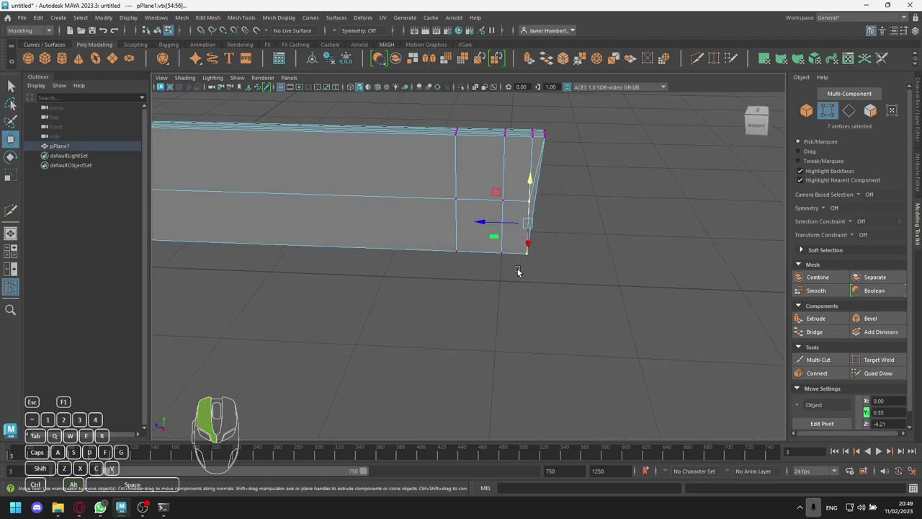
{"action": "left_click_drag", "start_coordinate": [533, 213], "coordinate": [530, 196]}
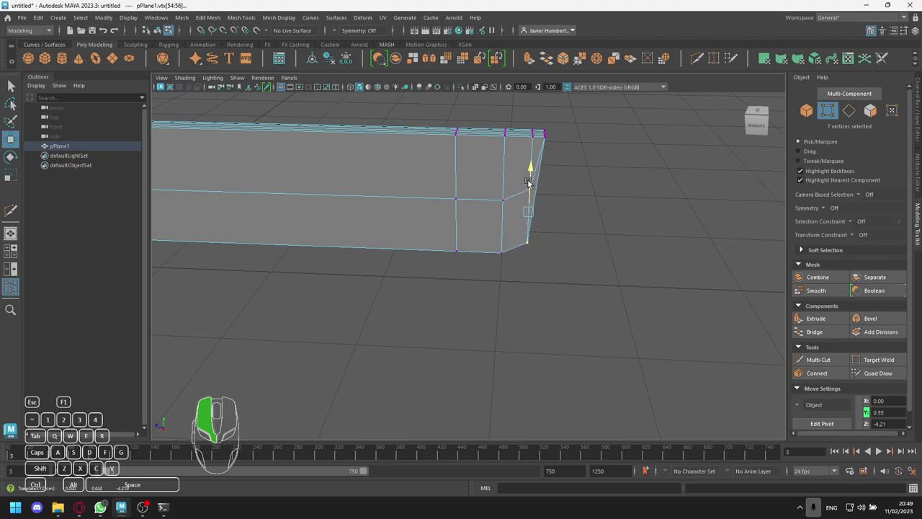
{"action": "left_click_drag", "start_coordinate": [527, 153], "coordinate": [528, 145]}
{"action": "left_click_drag", "start_coordinate": [485, 185], "coordinate": [560, 247]}
{"action": "left_click_drag", "start_coordinate": [506, 173], "coordinate": [504, 160]}
{"action": "left_click_drag", "start_coordinate": [501, 208], "coordinate": [444, 264], "text": "alt"}
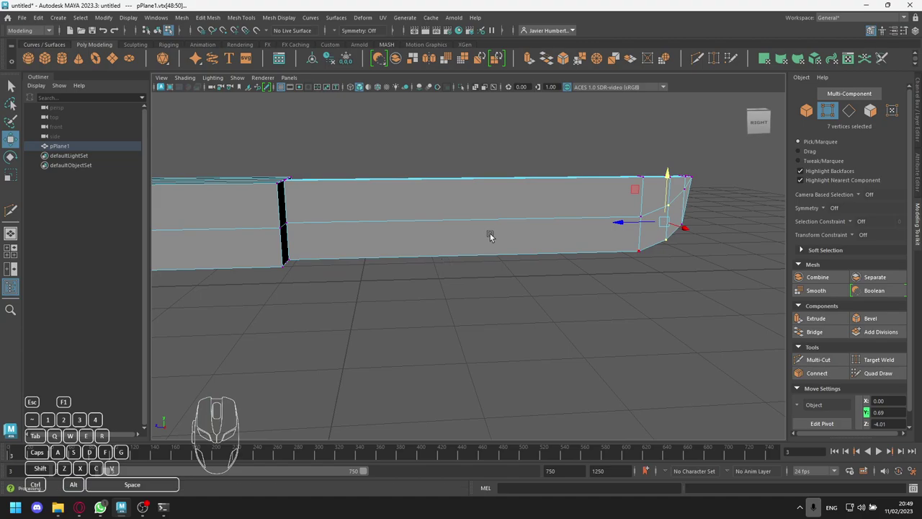
{"action": "left_click", "coordinate": [624, 277]}
- Select the 22 vertices of the lengthwise centre loop running around the whole mesh
{"action": "left_click_drag", "start_coordinate": [646, 269], "coordinate": [517, 273], "text": "alt"}
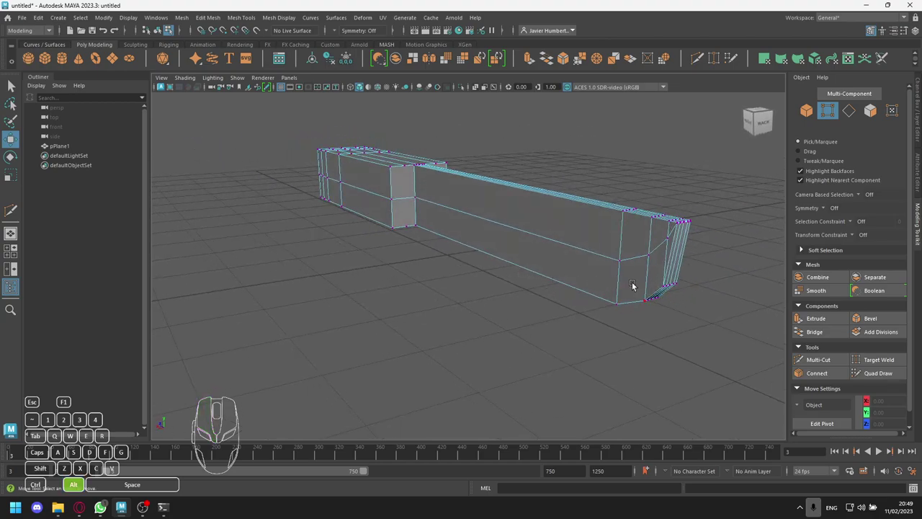
{"action": "left_click_drag", "start_coordinate": [675, 309], "coordinate": [629, 308], "text": "alt"}
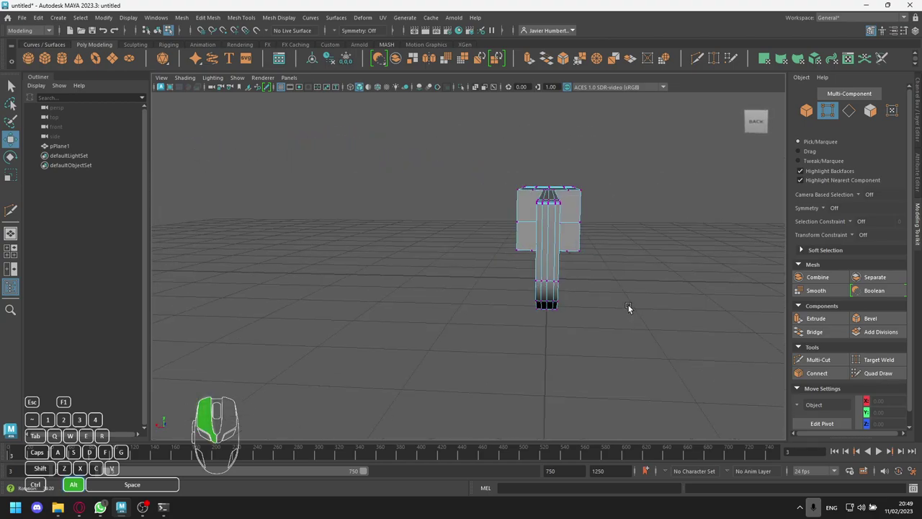
{"action": "left_click", "coordinate": [549, 276]}
{"action": "left_click_drag", "start_coordinate": [548, 303], "coordinate": [559, 322], "text": "shift"}
{"action": "left_click_drag", "start_coordinate": [476, 325], "coordinate": [542, 237], "text": "alt"}
{"action": "left_click", "coordinate": [509, 335], "text": "shift"}
{"action": "left_click", "coordinate": [538, 246], "text": "shift"}
{"action": "scroll", "coordinate": [474, 281], "scroll_direction": "down", "scroll_amount": 3, "text": "alt"}
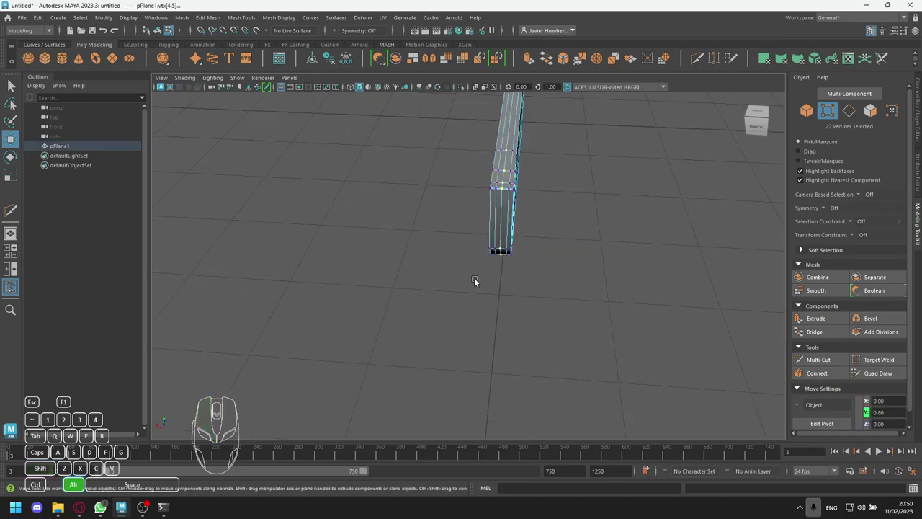
{"action": "left_click_drag", "start_coordinate": [464, 252], "coordinate": [426, 210], "text": "alt"}
{"action": "middle_click_drag", "start_coordinate": [427, 209], "coordinate": [462, 234], "text": "alt"}
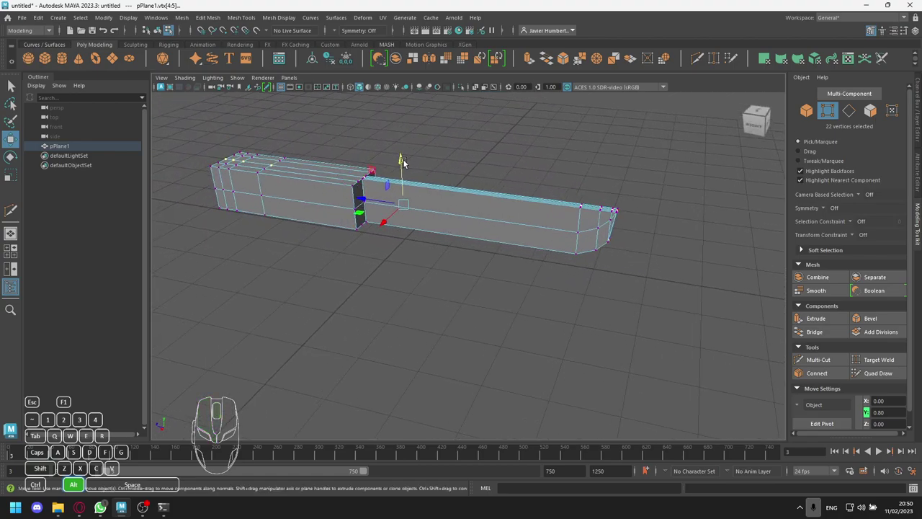
- Try to scale the centre loop vertices by about 1.1 along Y and undo the scaling
{"action": "key", "text": "r"}
{"action": "left_click_drag", "start_coordinate": [401, 165], "coordinate": [401, 162]}
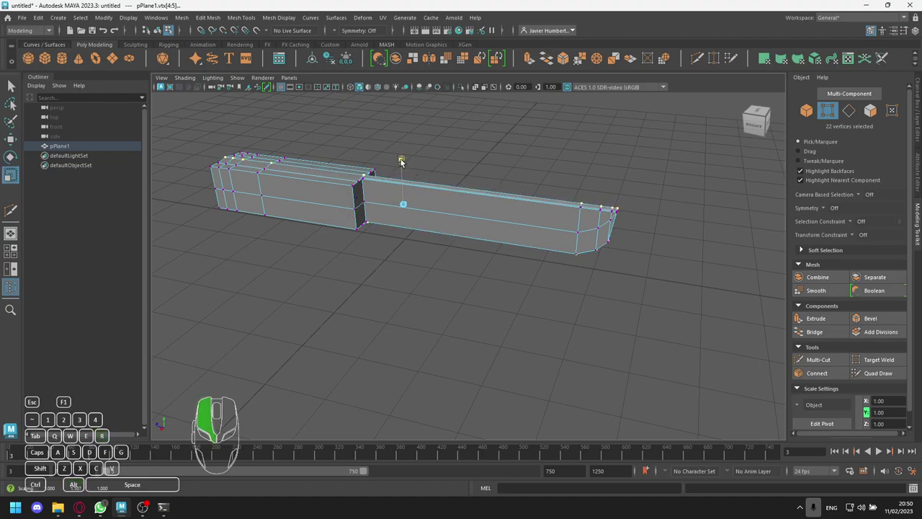
{"action": "left_click_drag", "start_coordinate": [626, 216], "coordinate": [554, 224], "text": "alt"}
{"action": "key", "text": "ctrl+z"}
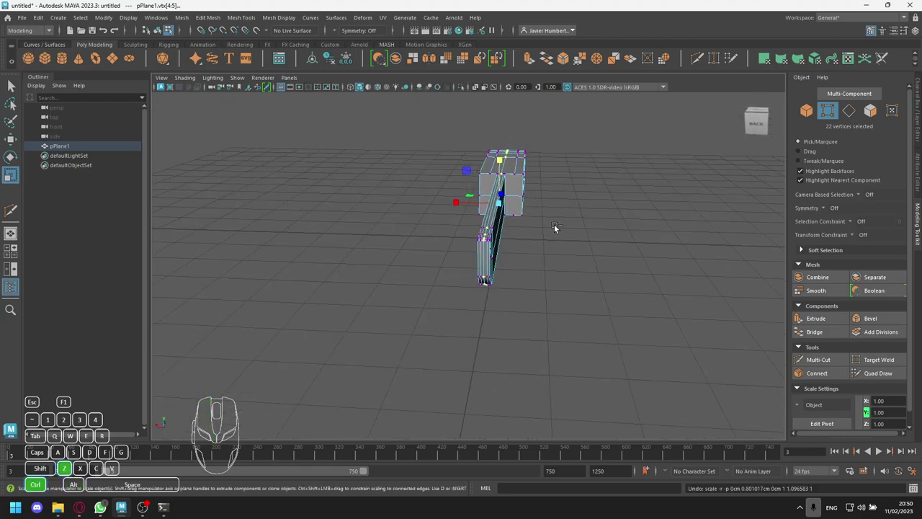
- Add the two neighbouring lengthwise loops to the selection and scale the 66 vertices up slightly along Y
{"action": "scroll", "coordinate": [507, 306], "scroll_direction": "up", "scroll_amount": 3}
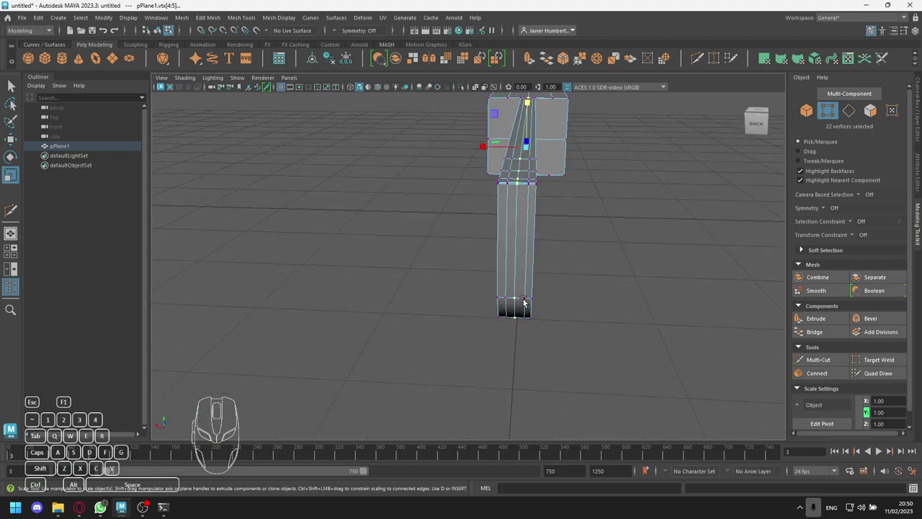
{"action": "mouse_move", "coordinate": [524, 303]}
{"action": "left_mouse_down", "text": "shift"}
{"action": "mouse_move", "coordinate": [526, 317]}
{"action": "mouse_move", "coordinate": [512, 308]}
{"action": "mouse_move", "coordinate": [514, 292]}
{"action": "left_mouse_up", "text": "shift"}
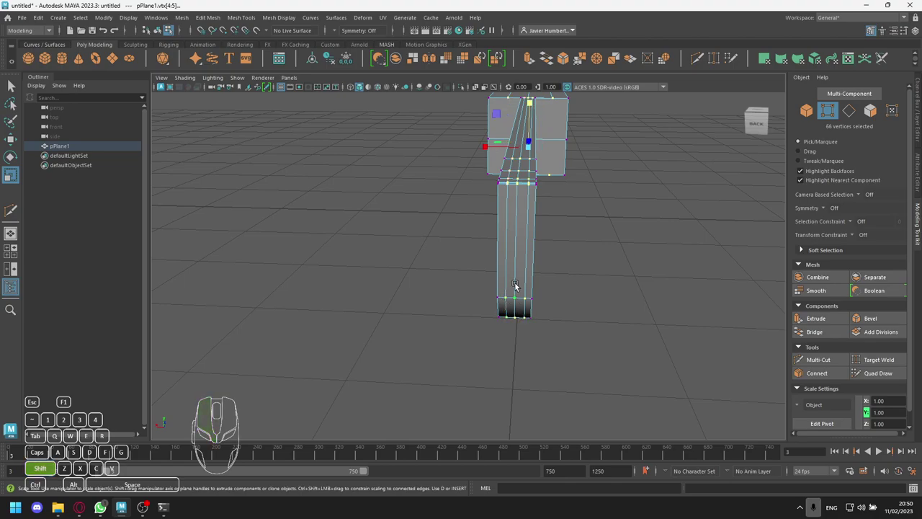
{"action": "left_click_drag", "start_coordinate": [528, 124], "coordinate": [530, 120], "text": "shift"}
{"action": "left_click_drag", "start_coordinate": [416, 247], "coordinate": [407, 225], "text": "alt"}
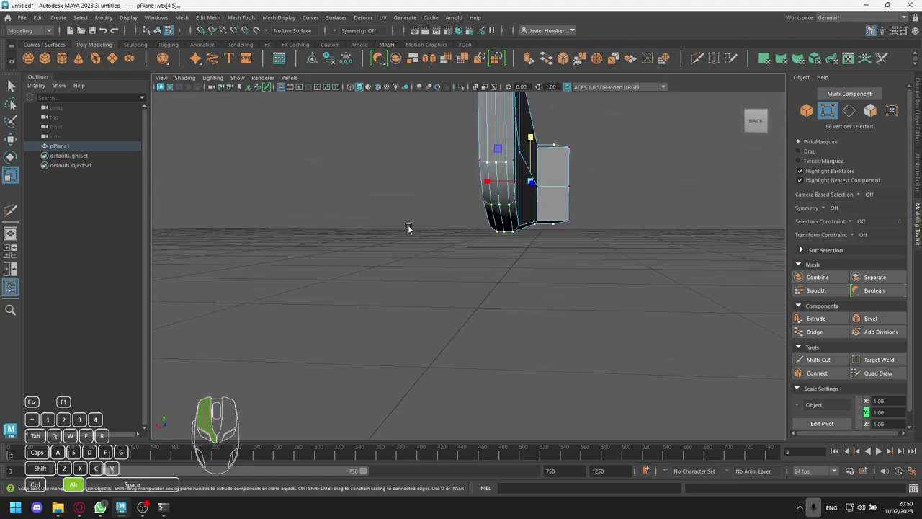
- Select only the 22 vertices of the lengthwise centre loop and scale them up along Y to form a central ridge
{"action": "left_click", "coordinate": [502, 205]}
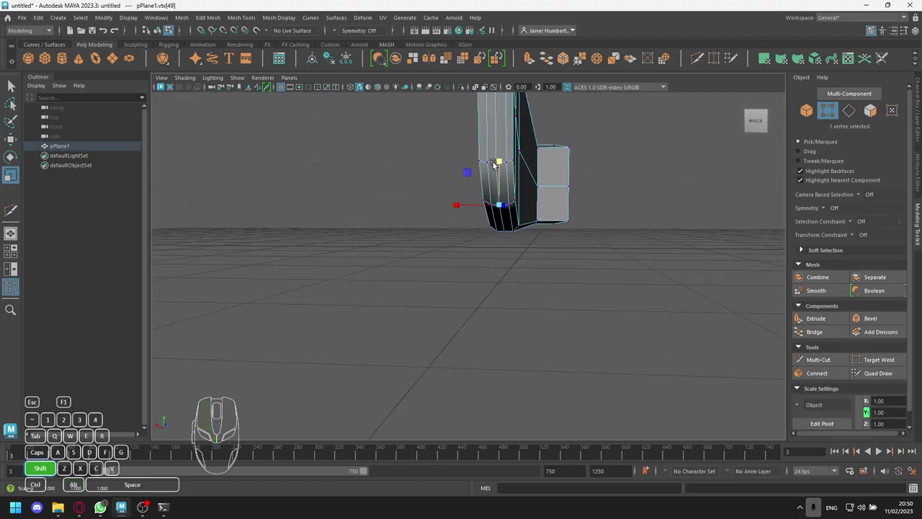
{"action": "left_click", "coordinate": [499, 207], "text": "shift"}
{"action": "double_click", "coordinate": [499, 207], "text": "shift"}
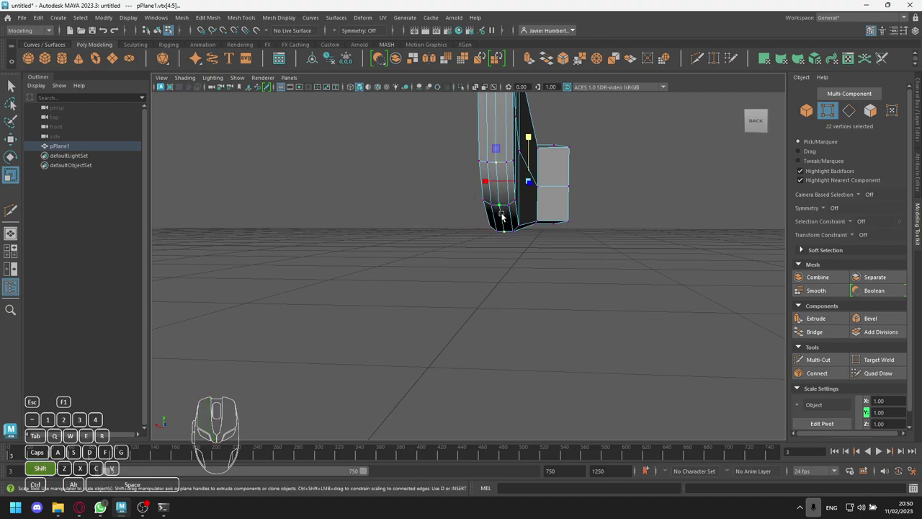
{"action": "left_click_drag", "start_coordinate": [529, 140], "coordinate": [403, 252]}
{"action": "middle_click_drag", "start_coordinate": [322, 253], "coordinate": [501, 278], "text": "alt"}
{"action": "left_click", "coordinate": [290, 284]}
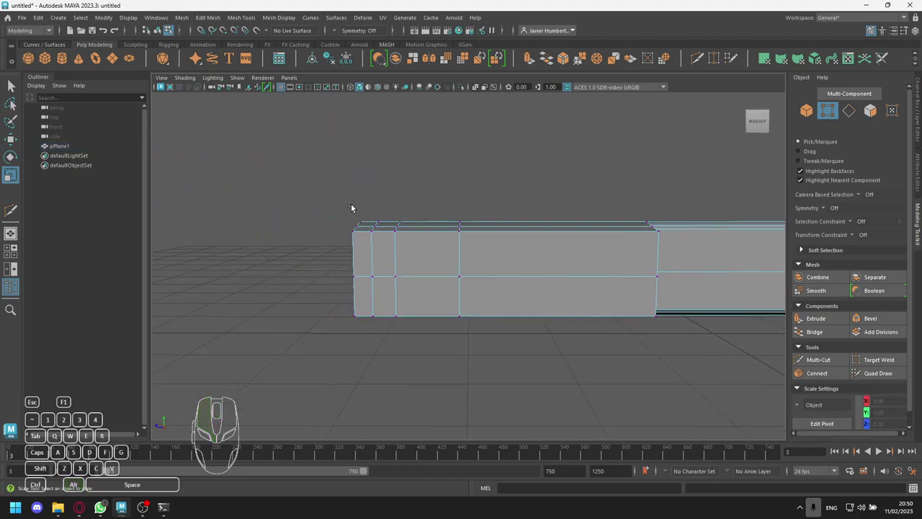
- Try to move the 25 top vertices of the wide part along Y and undo the move
{"action": "key", "text": "q"}
{"action": "left_click_drag", "start_coordinate": [344, 199], "coordinate": [664, 232]}
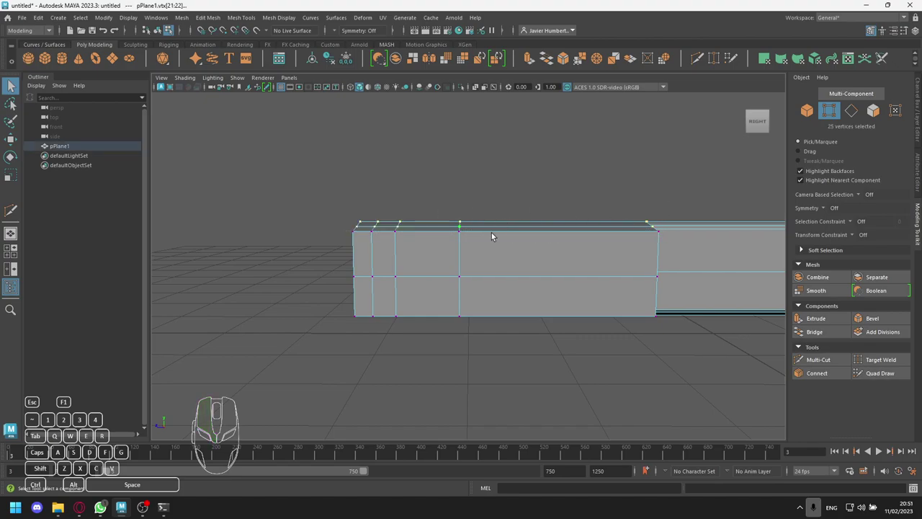
{"action": "left_click_drag", "start_coordinate": [332, 268], "coordinate": [422, 268], "text": "alt"}
{"action": "key", "text": "w"}
{"action": "left_click_drag", "start_coordinate": [293, 184], "coordinate": [293, 188]}
{"action": "key", "text": "ctrl+z"}
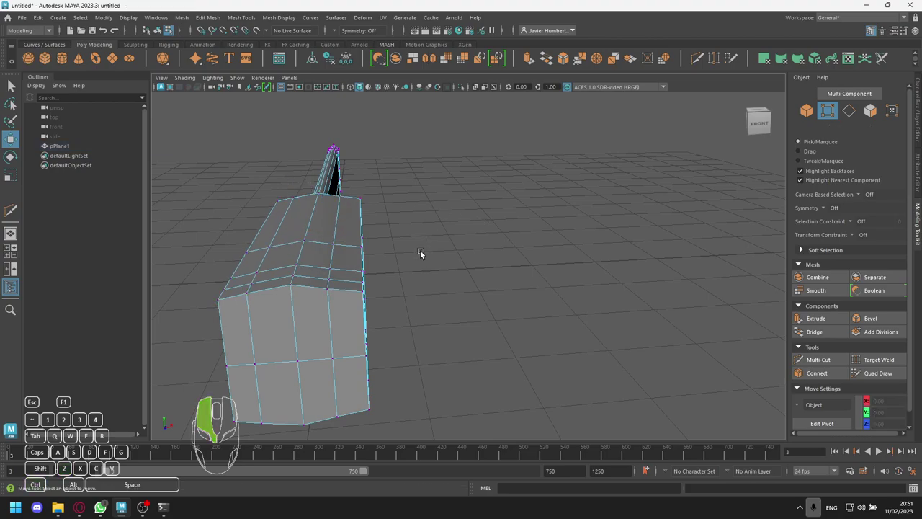
- Select the eight faces in the two inner lengthwise strips on top of the wide part and lower them slightly along Y
{"action": "middle_click_drag", "start_coordinate": [273, 263], "coordinate": [356, 253], "text": "alt"}
{"action": "mouse_move", "coordinate": [433, 236]}
{"action": "left_mouse_down", "text": "alt"}
{"action": "mouse_move", "coordinate": [422, 221]}
{"action": "mouse_move", "coordinate": [425, 244]}
{"action": "left_mouse_up", "text": "alt"}
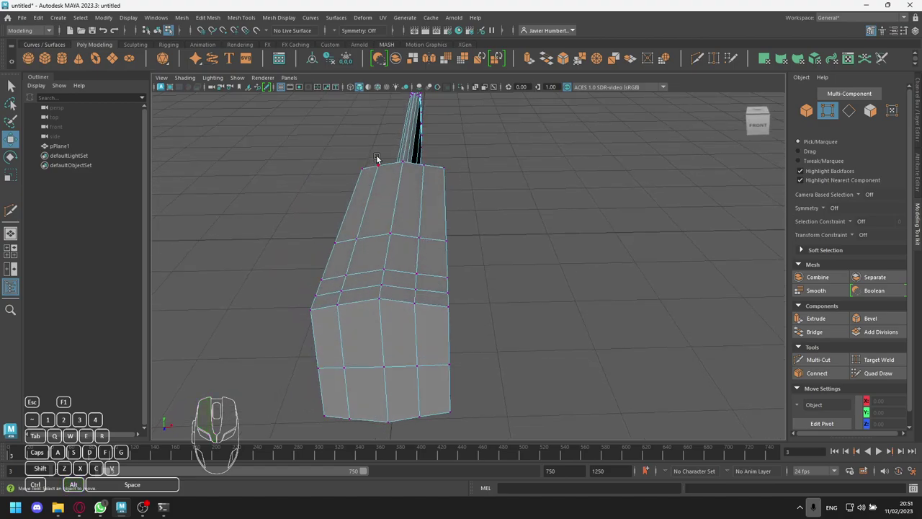
{"action": "left_click", "coordinate": [869, 112]}
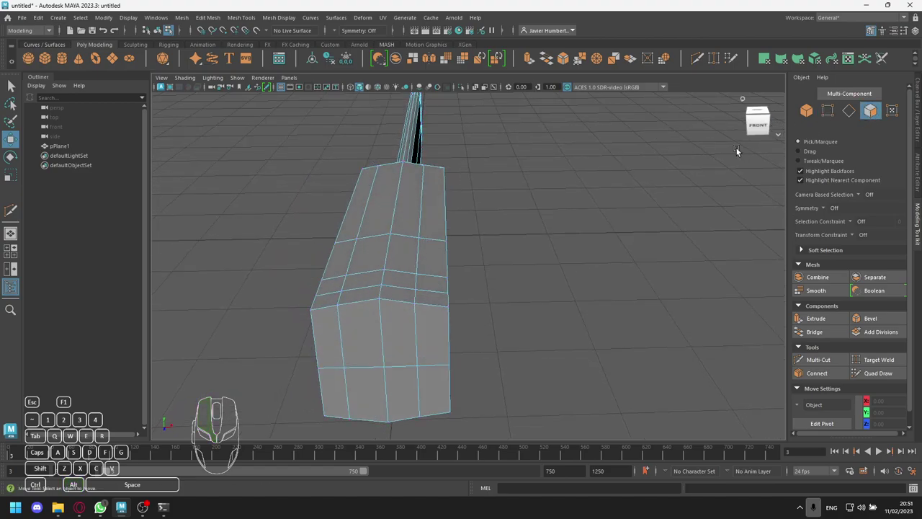
{"action": "key", "text": "Caps_Lock"}
{"action": "left_click", "coordinate": [379, 201]}
{"action": "left_click", "coordinate": [407, 203]}
{"action": "left_click", "coordinate": [432, 205]}
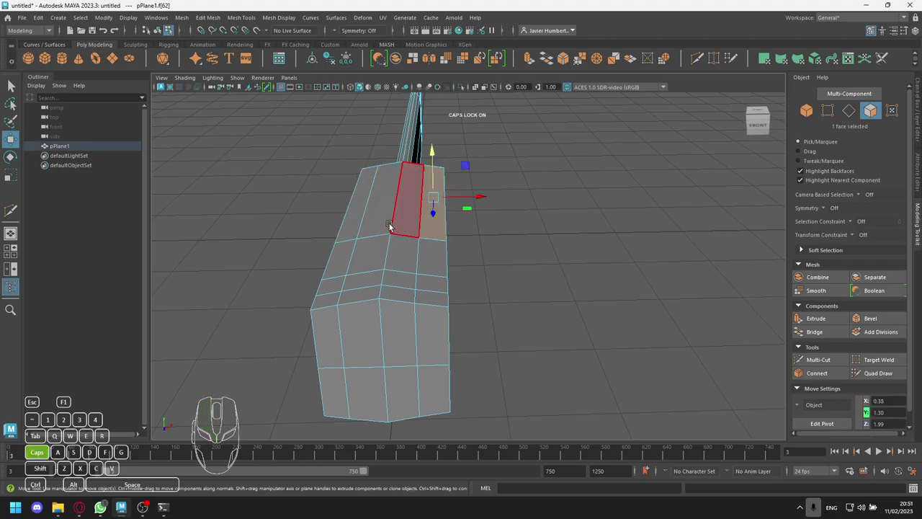
{"action": "left_click_drag", "start_coordinate": [368, 220], "coordinate": [405, 222], "text": "shift"}
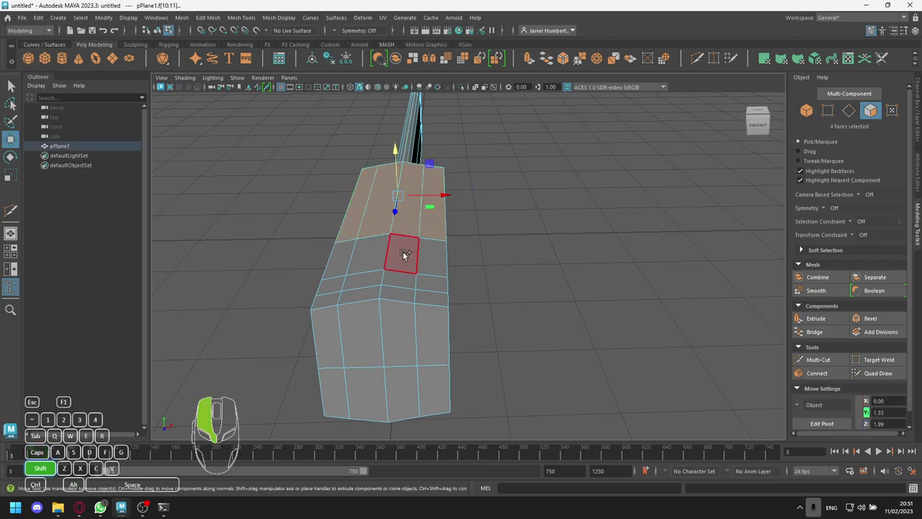
{"action": "mouse_move", "coordinate": [341, 257]}
{"action": "left_mouse_down", "text": "shift"}
{"action": "mouse_move", "coordinate": [332, 286]}
{"action": "mouse_move", "coordinate": [350, 288]}
{"action": "mouse_move", "coordinate": [330, 298]}
{"action": "mouse_move", "coordinate": [392, 295]}
{"action": "mouse_move", "coordinate": [425, 257]}
{"action": "mouse_move", "coordinate": [487, 262]}
{"action": "left_mouse_up", "text": "shift"}
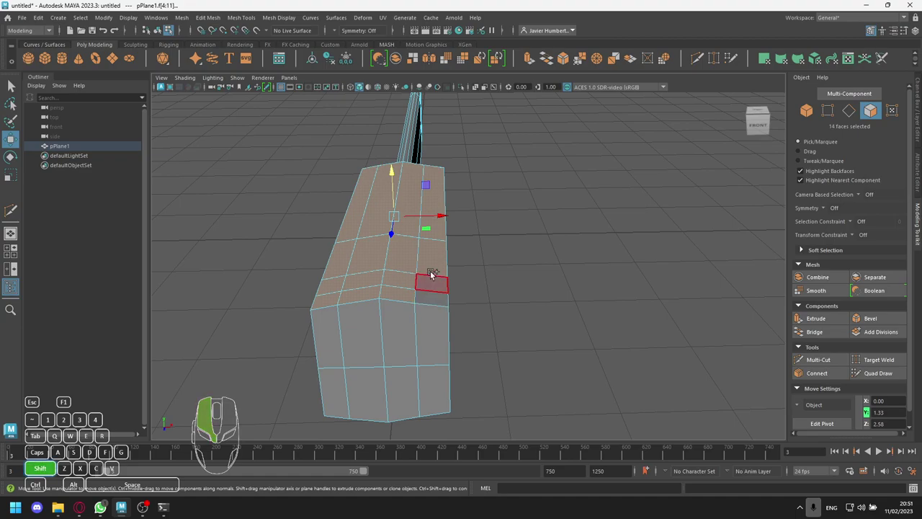
{"action": "left_click_drag", "start_coordinate": [426, 221], "coordinate": [432, 185], "text": "shift"}
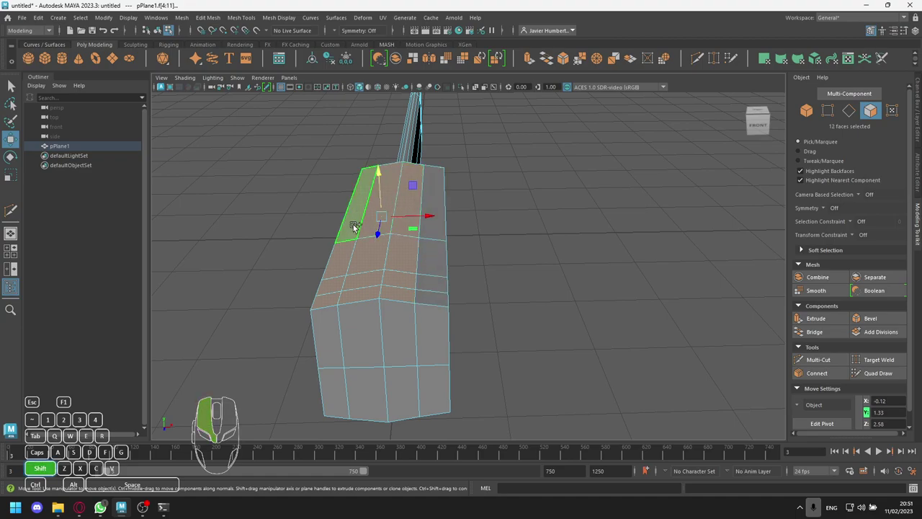
{"action": "left_click", "coordinate": [331, 287], "text": "shift"}
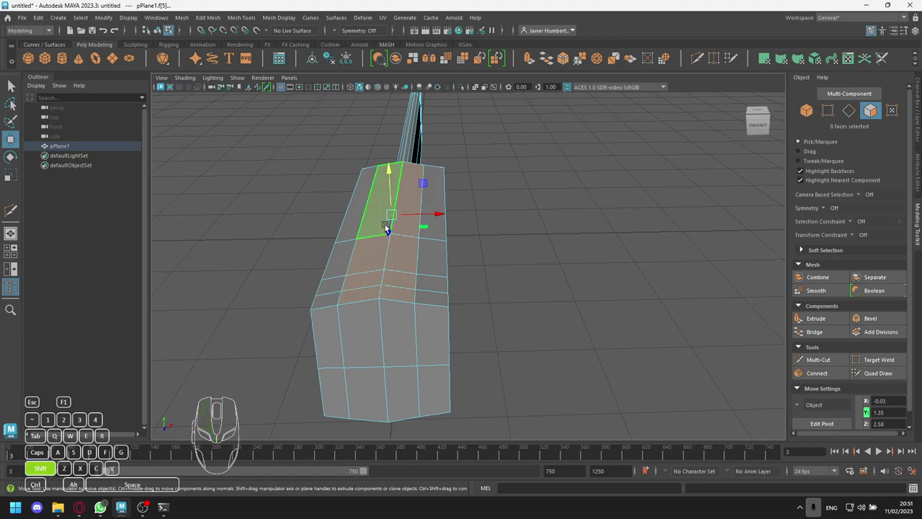
{"action": "left_click_drag", "start_coordinate": [390, 179], "coordinate": [390, 186]}
{"action": "left_click_drag", "start_coordinate": [444, 204], "coordinate": [530, 248], "text": "alt"}
{"action": "left_click", "coordinate": [532, 247]}
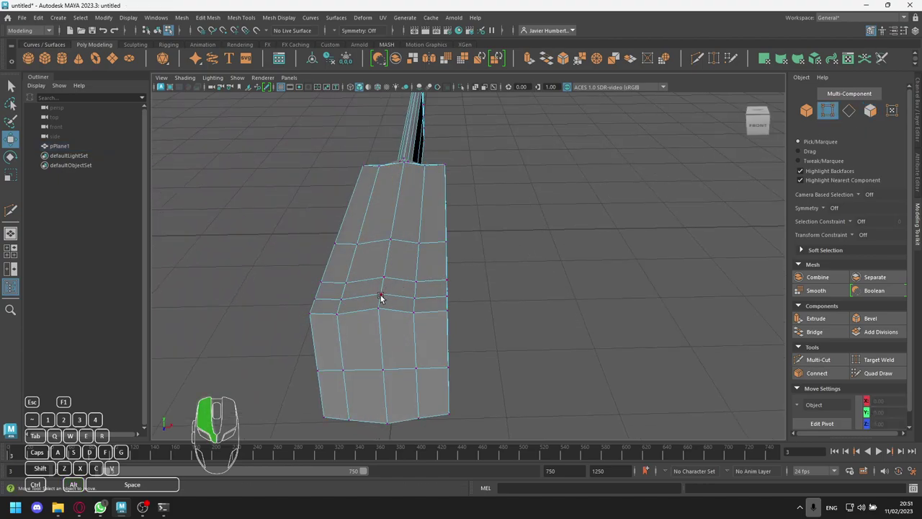
- Select four vertices of the centre line on top of the wide part and lower them to about 1.28 along Y
{"action": "left_click", "coordinate": [380, 295]}
{"action": "left_click_drag", "start_coordinate": [381, 273], "coordinate": [384, 253], "text": "shift"}
{"action": "left_click", "coordinate": [406, 168], "text": "shift"}
{"action": "left_click", "coordinate": [380, 306], "text": "shift"}
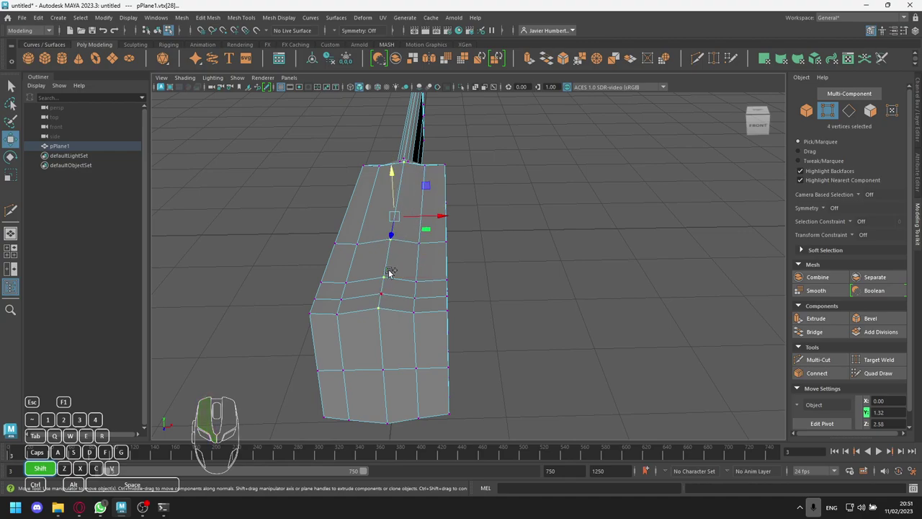
{"action": "left_click_drag", "start_coordinate": [394, 180], "coordinate": [391, 185], "text": "shift"}
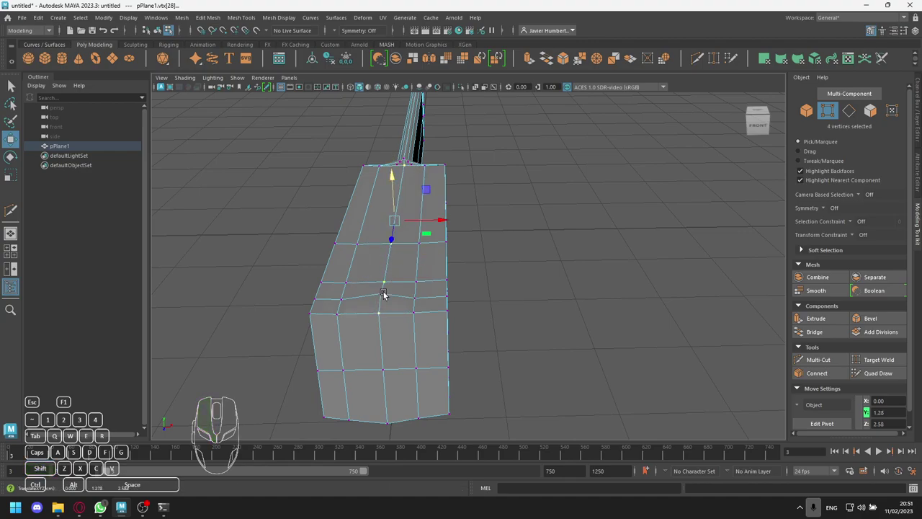
{"action": "left_click", "coordinate": [555, 283]}
- Lower the remaining raised centre-line vertex near the wide part's front end to about 1.28 along Y
{"action": "left_click", "coordinate": [380, 306]}
{"action": "left_click_drag", "start_coordinate": [378, 252], "coordinate": [378, 253], "text": "shift"}
{"action": "left_click_drag", "start_coordinate": [378, 254], "coordinate": [440, 279], "text": "alt"}
{"action": "left_click_drag", "start_coordinate": [518, 279], "coordinate": [435, 248], "text": "alt"}
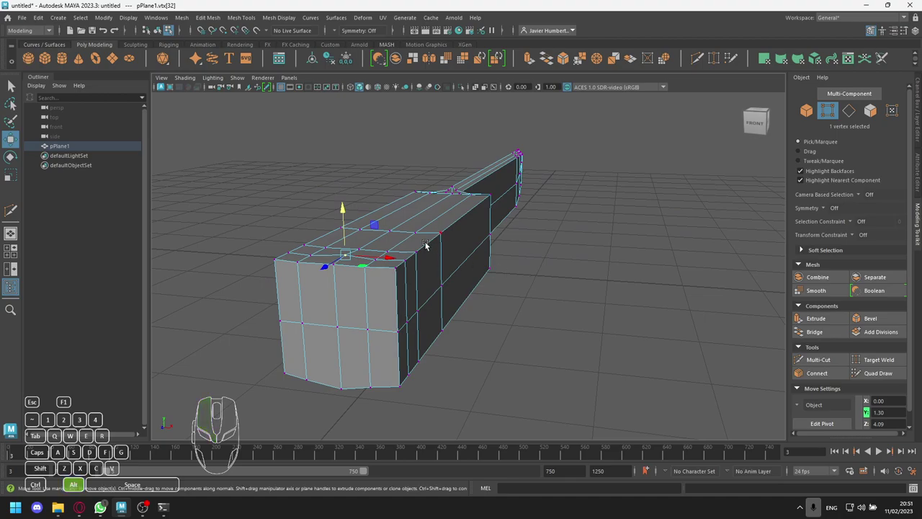
{"action": "left_click_drag", "start_coordinate": [342, 210], "coordinate": [342, 210]}
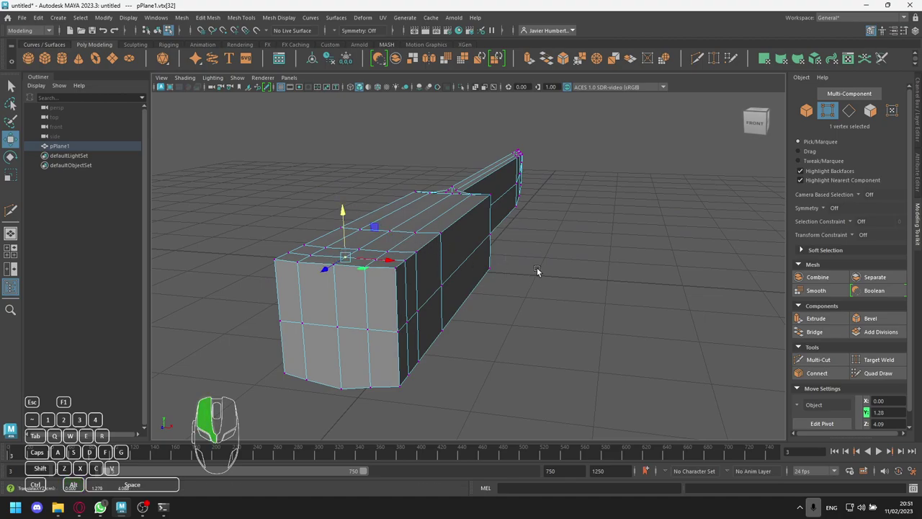
{"action": "left_click", "coordinate": [489, 263]}
- In the orthographic side view, select the 18 protruding vertices on the wide part's underside and raise them slightly along Y
{"action": "mouse_move", "coordinate": [490, 263]}
{"action": "left_mouse_down", "text": "alt"}
{"action": "mouse_move", "coordinate": [545, 281]}
{"action": "mouse_move", "coordinate": [496, 280]}
{"action": "mouse_move", "coordinate": [532, 238]}
{"action": "mouse_move", "coordinate": [486, 266]}
{"action": "left_mouse_up", "text": "alt"}
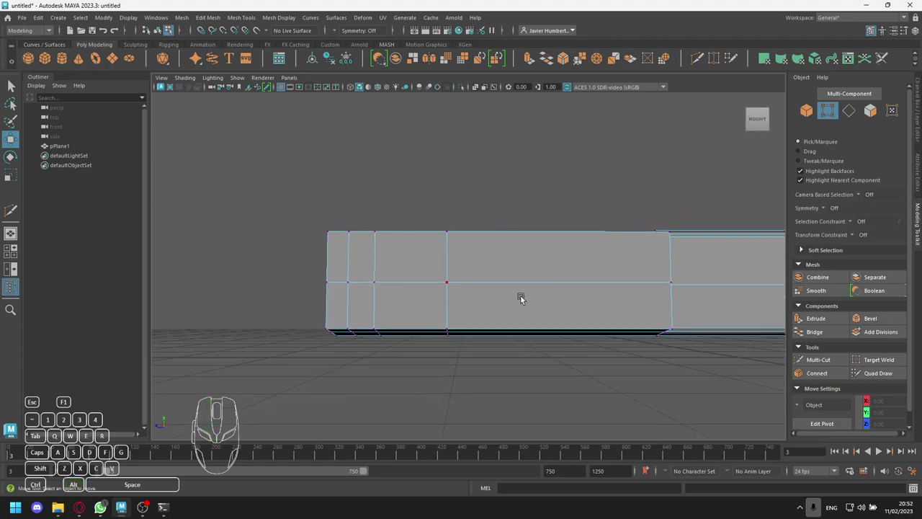
{"action": "key", "text": "space"}
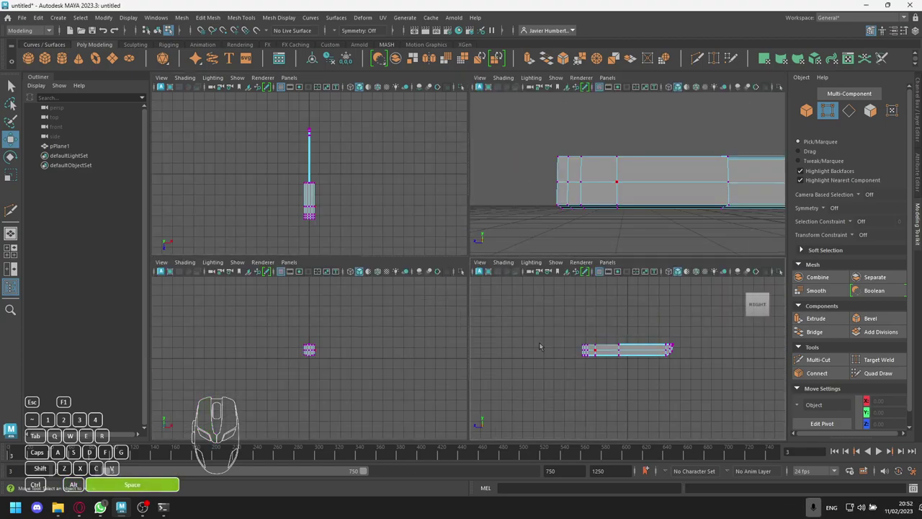
{"action": "key", "text": "space"}
{"action": "scroll", "coordinate": [527, 327], "scroll_direction": "up", "scroll_amount": 6}
{"action": "left_click_drag", "start_coordinate": [344, 268], "coordinate": [350, 276], "text": "alt"}
{"action": "middle_click_drag", "start_coordinate": [350, 276], "coordinate": [492, 313], "text": "alt"}
{"action": "scroll", "coordinate": [298, 330], "scroll_direction": "up", "scroll_amount": 2}
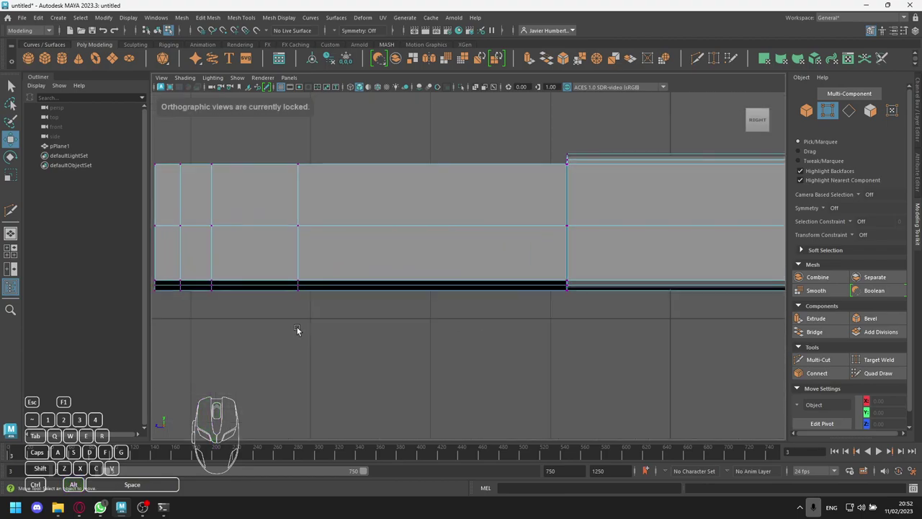
{"action": "middle_click_drag", "start_coordinate": [254, 313], "coordinate": [375, 306], "text": "alt"}
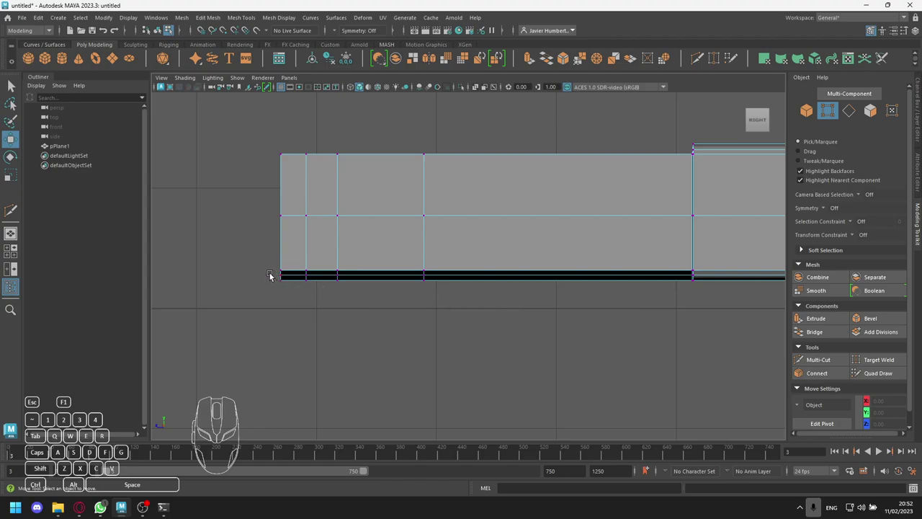
{"action": "left_click_drag", "start_coordinate": [368, 286], "coordinate": [698, 294]}
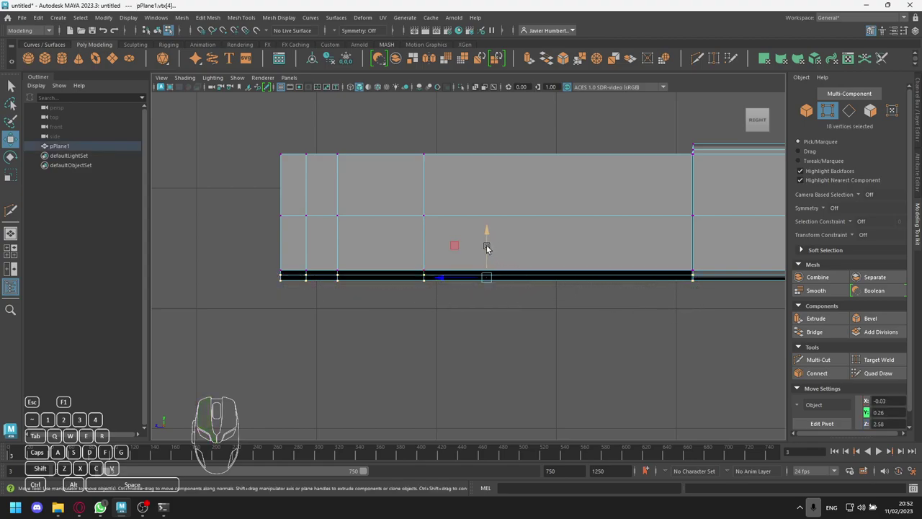
{"action": "left_click_drag", "start_coordinate": [486, 248], "coordinate": [489, 243]}
{"action": "left_click", "coordinate": [368, 334]}
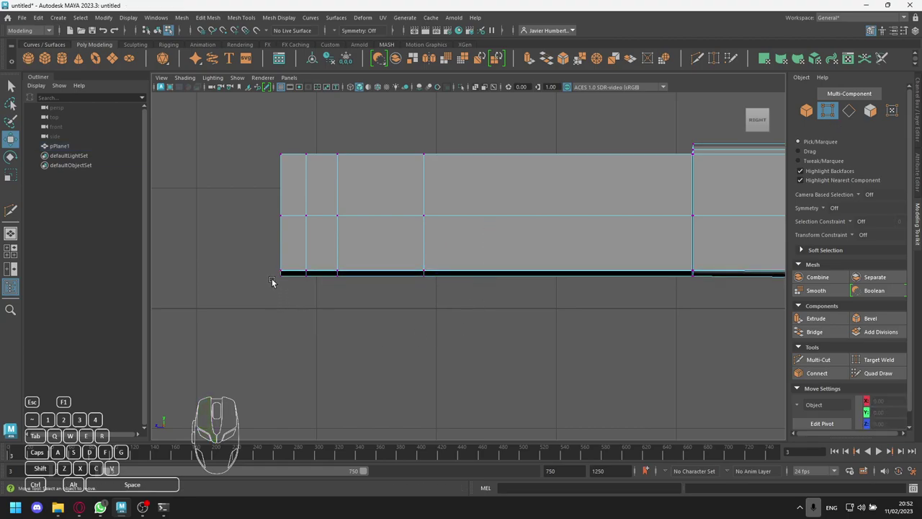
- Select the six lowest vertices on the wide part's underside and raise them along Y to flatten the bottom
{"action": "left_click_drag", "start_coordinate": [448, 288], "coordinate": [707, 286]}
{"action": "left_click_drag", "start_coordinate": [411, 288], "coordinate": [699, 291]}
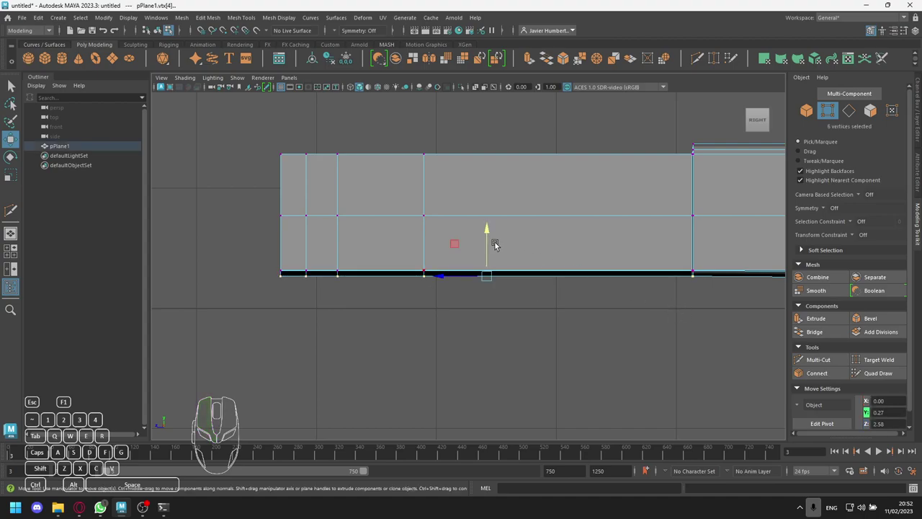
{"action": "left_click_drag", "start_coordinate": [488, 245], "coordinate": [487, 237]}
{"action": "left_click", "coordinate": [482, 292]}
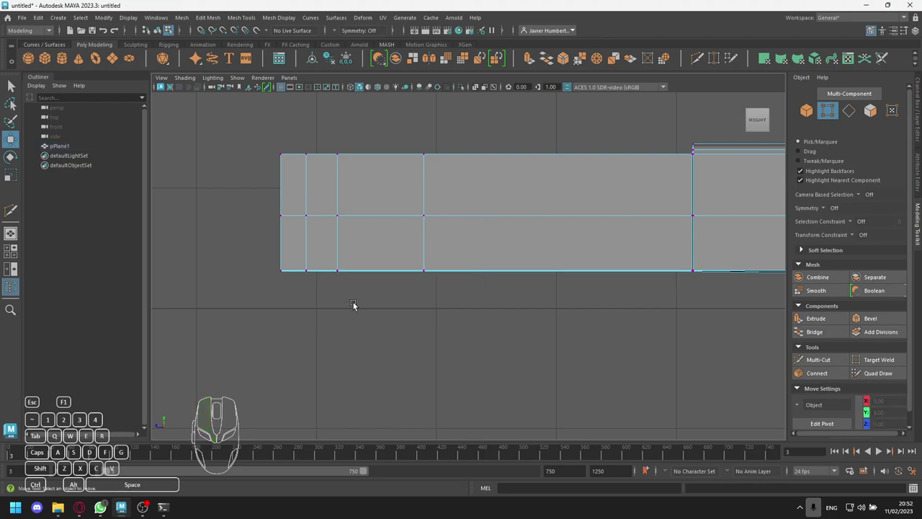
- Select the 21 raised vertices along the top of the handle and lower them to about 1.31 along Y
{"action": "scroll", "coordinate": [492, 195], "scroll_direction": "up", "scroll_amount": 1}
{"action": "middle_click_drag", "start_coordinate": [485, 155], "coordinate": [266, 243], "text": "alt"}
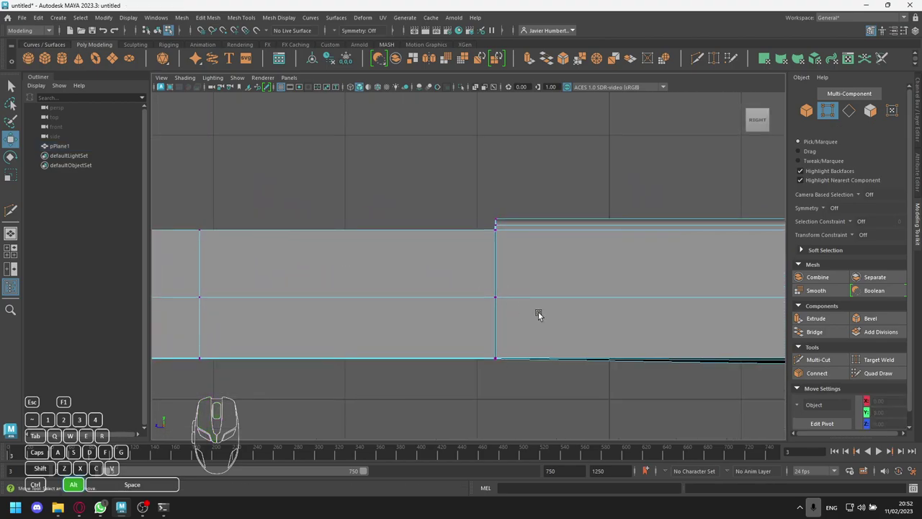
{"action": "middle_click_drag", "start_coordinate": [545, 320], "coordinate": [489, 233], "text": "alt"}
{"action": "scroll", "coordinate": [492, 314], "scroll_direction": "up", "scroll_amount": 3}
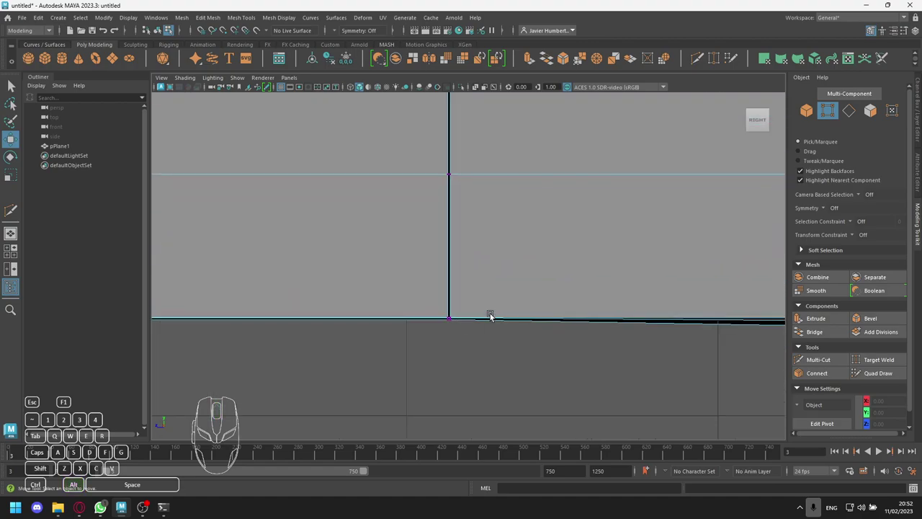
{"action": "scroll", "coordinate": [479, 314], "scroll_direction": "down", "scroll_amount": 5}
{"action": "key", "text": "space"}
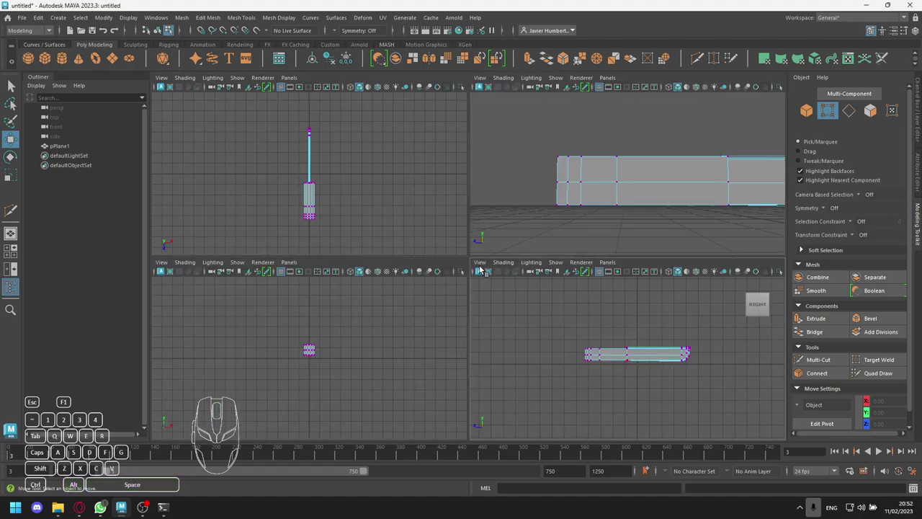
{"action": "key", "text": "space"}
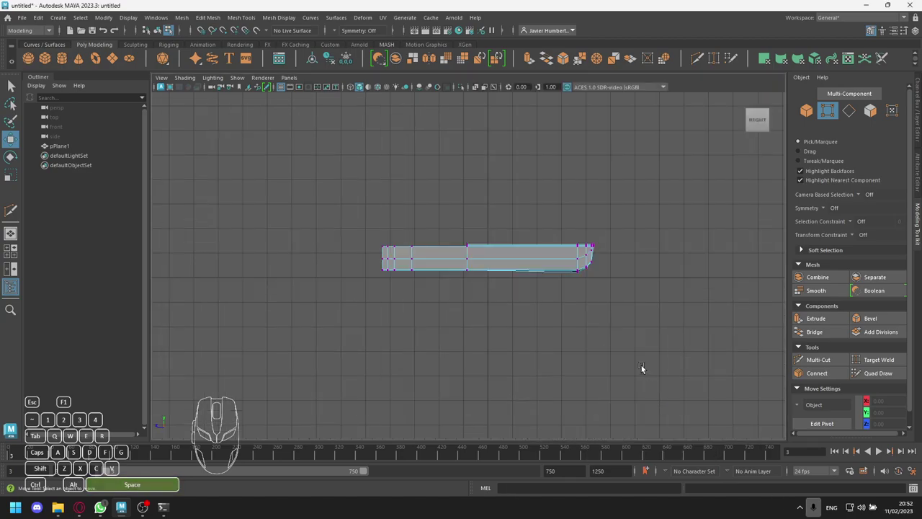
{"action": "scroll", "coordinate": [538, 253], "scroll_direction": "up", "scroll_amount": 5}
{"action": "middle_click_drag", "start_coordinate": [547, 222], "coordinate": [310, 247], "text": "alt"}
{"action": "left_click_drag", "start_coordinate": [168, 228], "coordinate": [744, 252]}
{"action": "left_click_drag", "start_coordinate": [445, 202], "coordinate": [445, 205]}
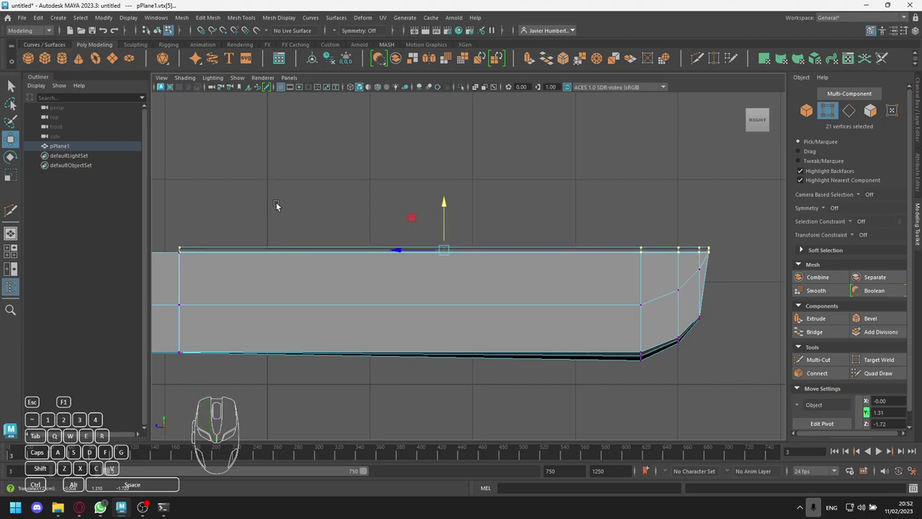
- Select the seven highest vertices on top of the handle and lower them to about 1.28 along Y to flatten the top
{"action": "left_click", "coordinate": [169, 229]}
{"action": "left_click_drag", "start_coordinate": [197, 243], "coordinate": [724, 250]}
{"action": "left_click_drag", "start_coordinate": [440, 206], "coordinate": [437, 211]}
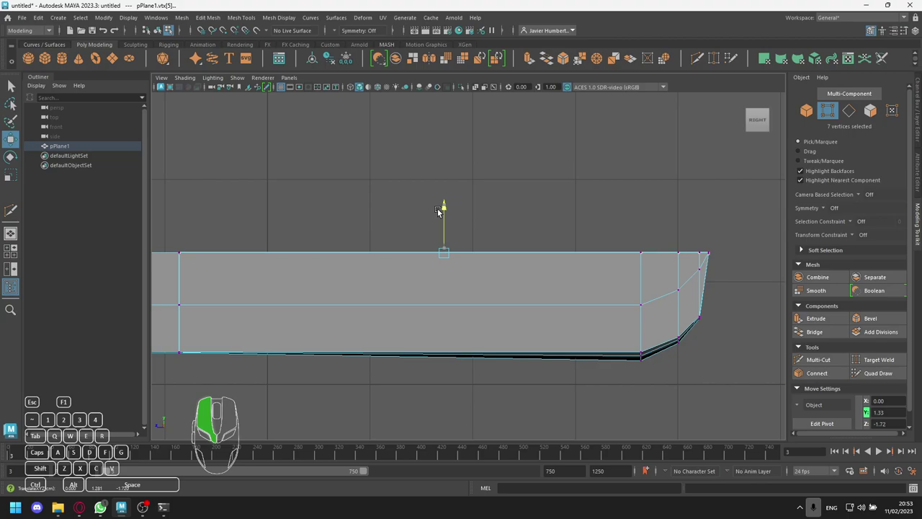
{"action": "left_click", "coordinate": [289, 247]}
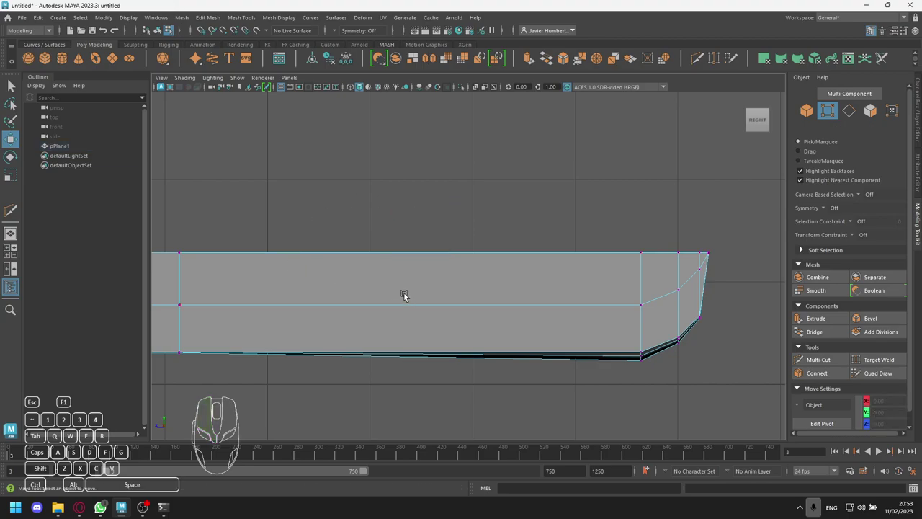
- In the perspective view, move the handle tip's lower centre vertex to about -4.24 along Z and shift its upper centre vertex outward along Z
{"action": "key", "text": "space"}
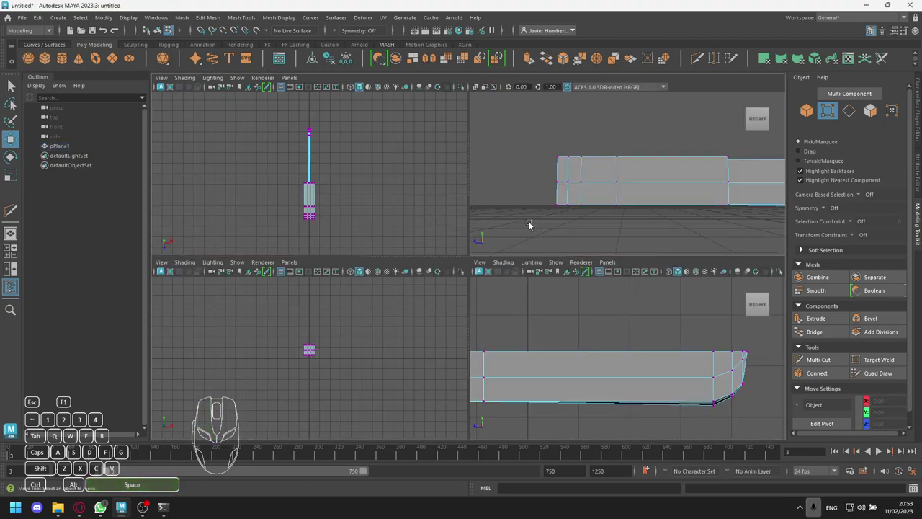
{"action": "key", "text": "space"}
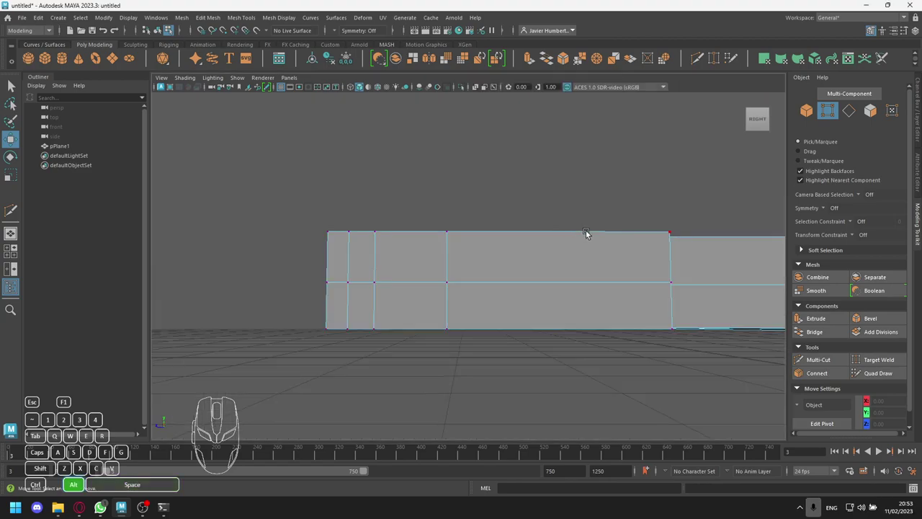
{"action": "left_click_drag", "start_coordinate": [553, 231], "coordinate": [510, 289], "text": "alt"}
{"action": "left_click", "coordinate": [459, 287]}
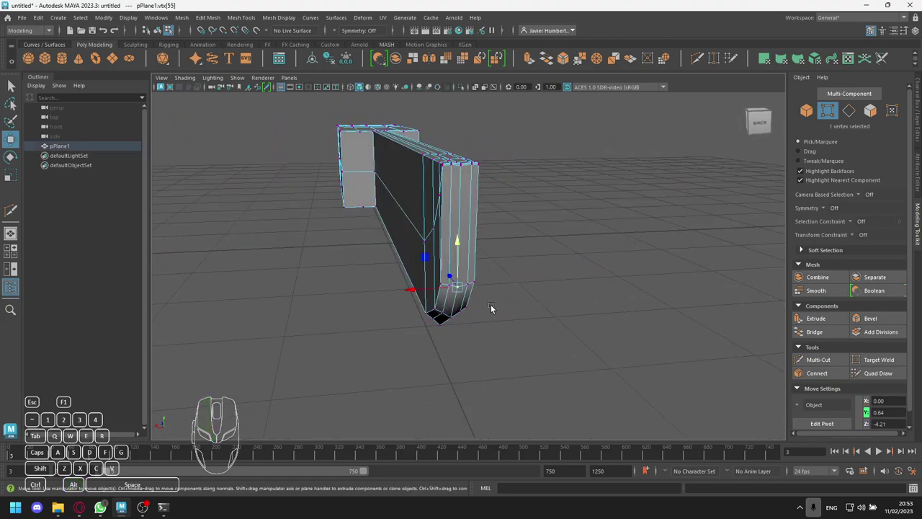
{"action": "left_click_drag", "start_coordinate": [448, 280], "coordinate": [451, 278]}
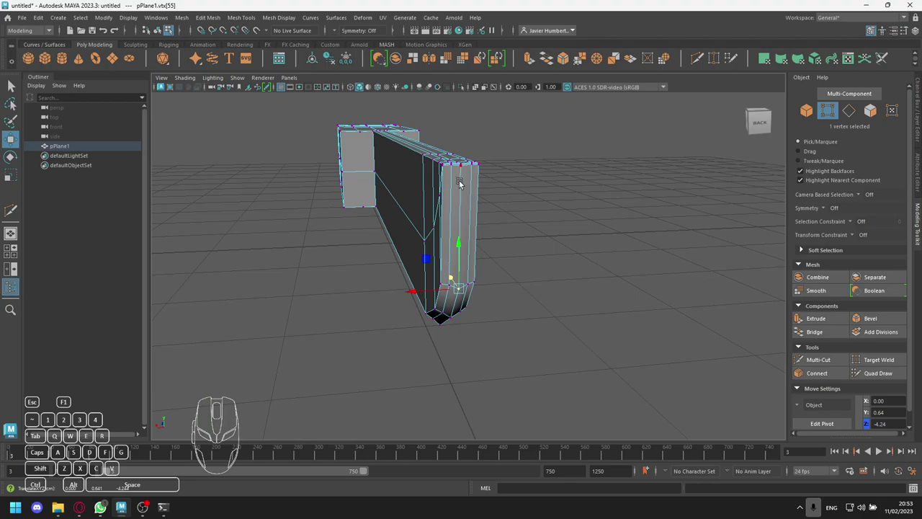
{"action": "left_click", "coordinate": [461, 176]}
{"action": "left_click_drag", "start_coordinate": [451, 165], "coordinate": [454, 167]}
- Select the four off-centre vertices where the handle's underside meets the wide part and raise them slightly along Y
{"action": "left_click_drag", "start_coordinate": [480, 253], "coordinate": [414, 259], "text": "alt"}
{"action": "scroll", "coordinate": [414, 257], "scroll_direction": "up", "scroll_amount": 5}
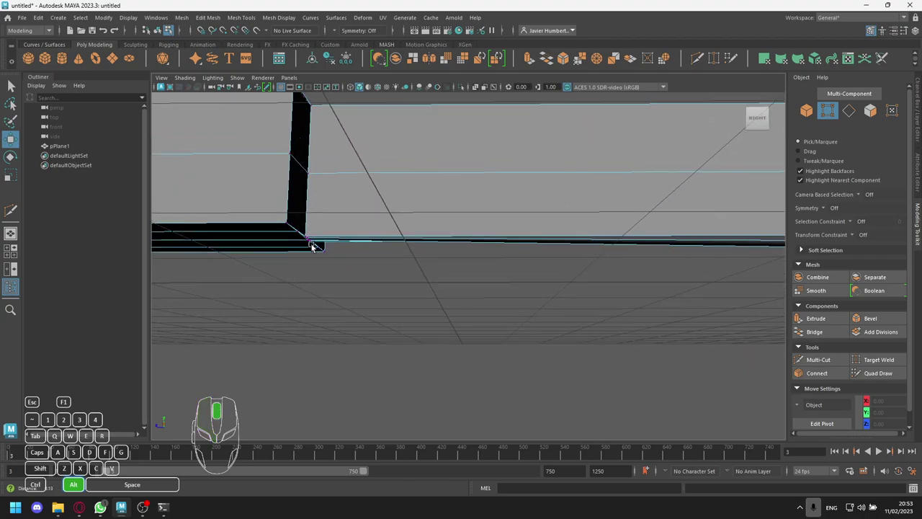
{"action": "left_click_drag", "start_coordinate": [346, 274], "coordinate": [434, 290], "text": "alt"}
{"action": "scroll", "coordinate": [316, 278], "scroll_direction": "up", "scroll_amount": 3}
{"action": "scroll", "coordinate": [448, 286], "scroll_direction": "up", "scroll_amount": 2}
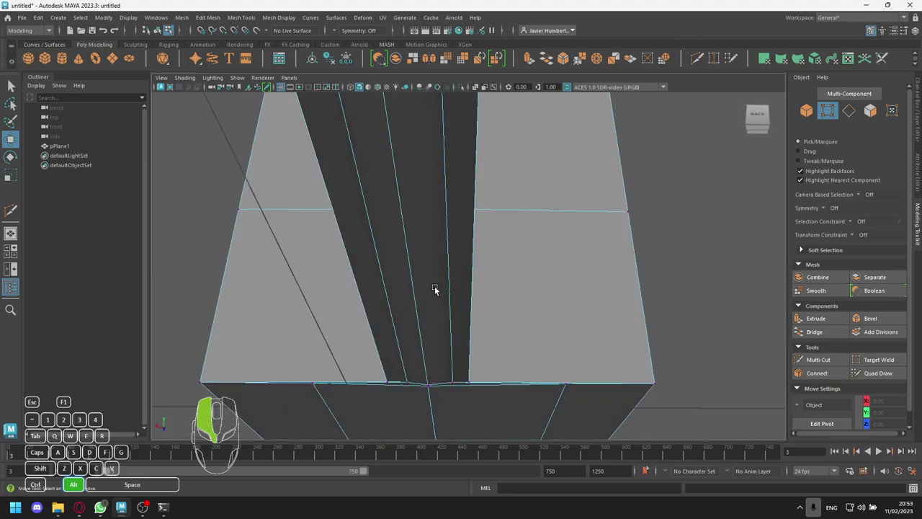
{"action": "left_click", "coordinate": [454, 380]}
{"action": "left_click", "coordinate": [389, 382], "text": "shift"}
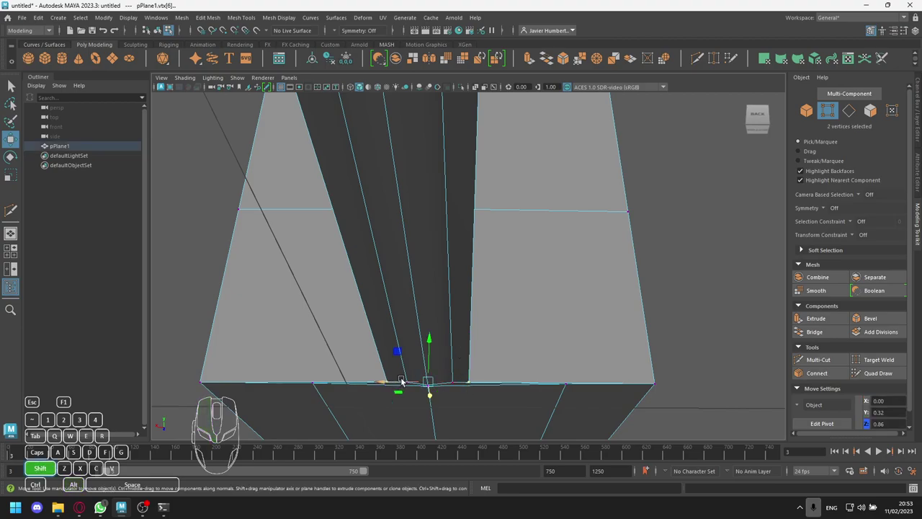
{"action": "left_click", "coordinate": [446, 380], "text": "shift"}
{"action": "left_click_drag", "start_coordinate": [429, 360], "coordinate": [431, 352]}
{"action": "left_click", "coordinate": [542, 361]}
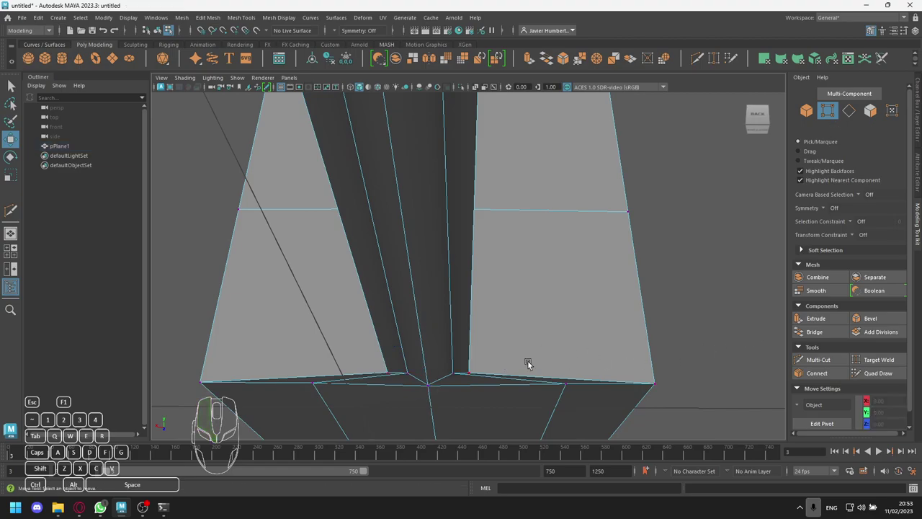
- Select the two vertices flanking the centre vertex at the underside junction and shift them slightly along Y
{"action": "left_click", "coordinate": [451, 374]}
{"action": "left_click", "coordinate": [394, 372]}
{"action": "left_click", "coordinate": [408, 373]}
{"action": "left_click", "coordinate": [456, 374], "text": "shift"}
{"action": "left_click_drag", "start_coordinate": [430, 339], "coordinate": [463, 336]}
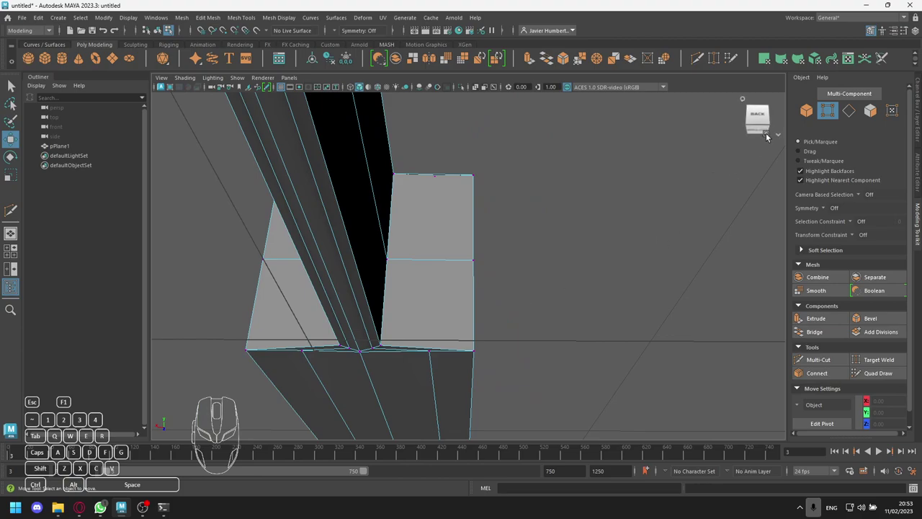
- Switch to object mode, frame the whole mesh and examine its overall shape from the side
{"action": "left_click", "coordinate": [806, 109]}
{"action": "key", "text": "f"}
{"action": "scroll", "coordinate": [401, 278], "scroll_direction": "down", "scroll_amount": 3}
{"action": "scroll", "coordinate": [401, 280], "scroll_direction": "up", "scroll_amount": 3}
{"action": "left_click_drag", "start_coordinate": [401, 281], "coordinate": [482, 319], "text": "alt"}
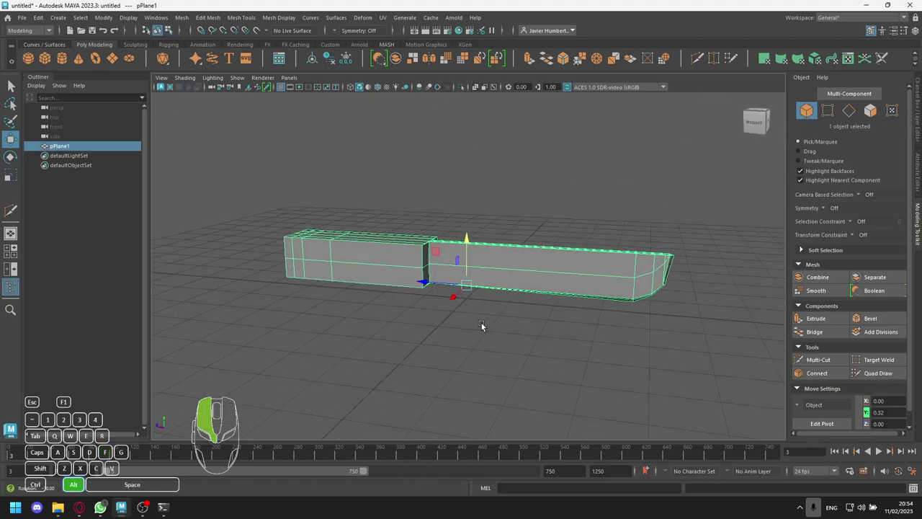
{"action": "left_click", "coordinate": [368, 333]}
{"action": "left_click_drag", "start_coordinate": [368, 333], "coordinate": [409, 324], "text": "alt"}
{"action": "key", "text": "q"}
{"action": "left_click", "coordinate": [570, 241]}
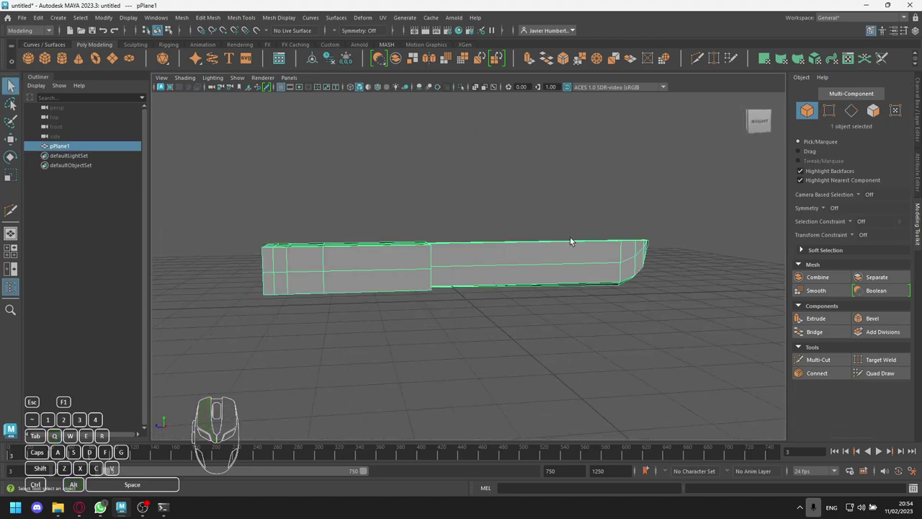
{"action": "left_click", "coordinate": [829, 112]}
{"action": "left_click_drag", "start_coordinate": [358, 319], "coordinate": [461, 317], "text": "alt"}
{"action": "scroll", "coordinate": [504, 328], "scroll_direction": "up", "scroll_amount": 4}
{"action": "left_click_drag", "start_coordinate": [424, 357], "coordinate": [432, 229], "text": "alt"}
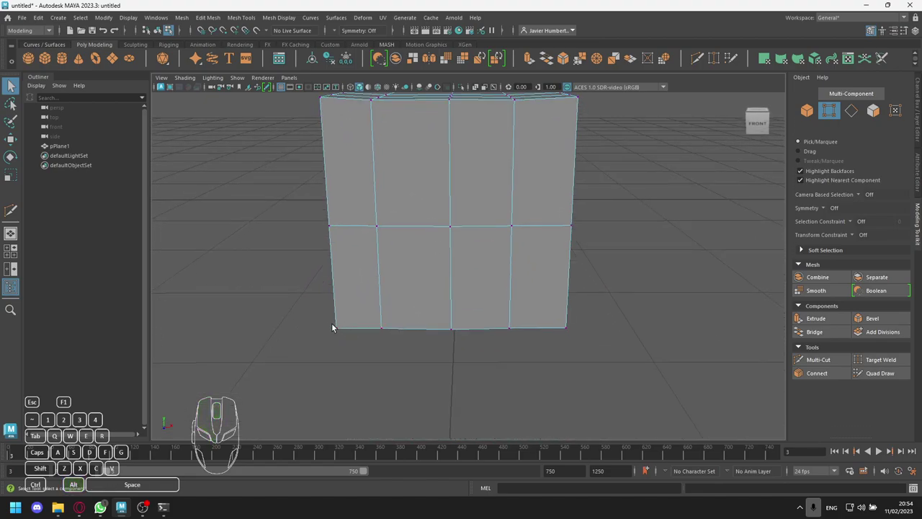
{"action": "left_click_drag", "start_coordinate": [391, 355], "coordinate": [392, 355]}
{"action": "left_click_drag", "start_coordinate": [533, 335], "coordinate": [470, 335], "text": "shift"}
{"action": "key", "text": "r"}
{"action": "left_click_drag", "start_coordinate": [381, 389], "coordinate": [363, 360], "text": "alt"}
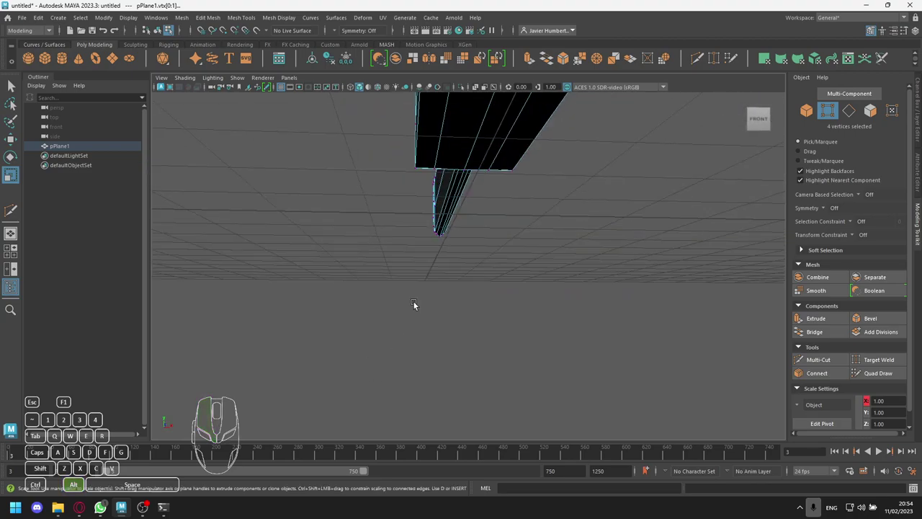
{"action": "left_click_drag", "start_coordinate": [413, 302], "coordinate": [451, 269], "text": "alt"}
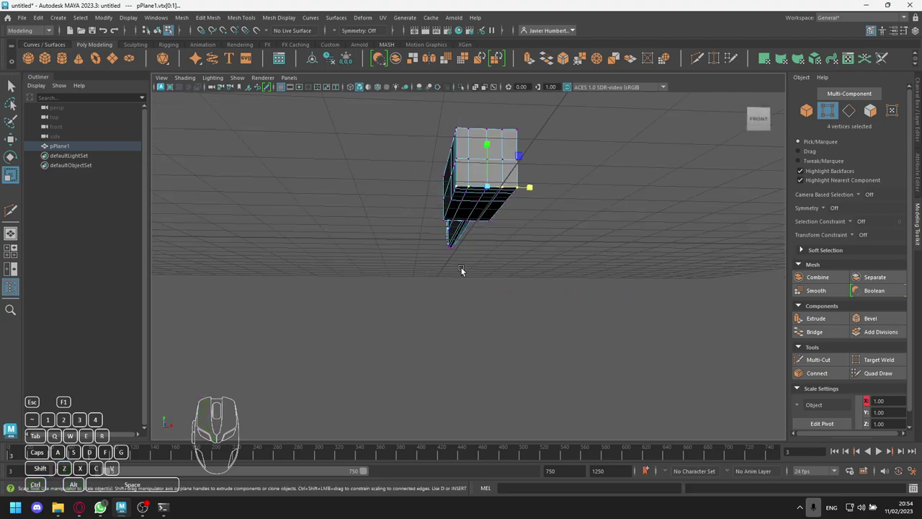
{"action": "left_click", "coordinate": [542, 256]}
- In the bottom view, select the 52 vertices on both sides of the wide part's centre line
{"action": "left_click_drag", "start_coordinate": [542, 256], "coordinate": [493, 240], "text": "alt"}
{"action": "key", "text": "space"}
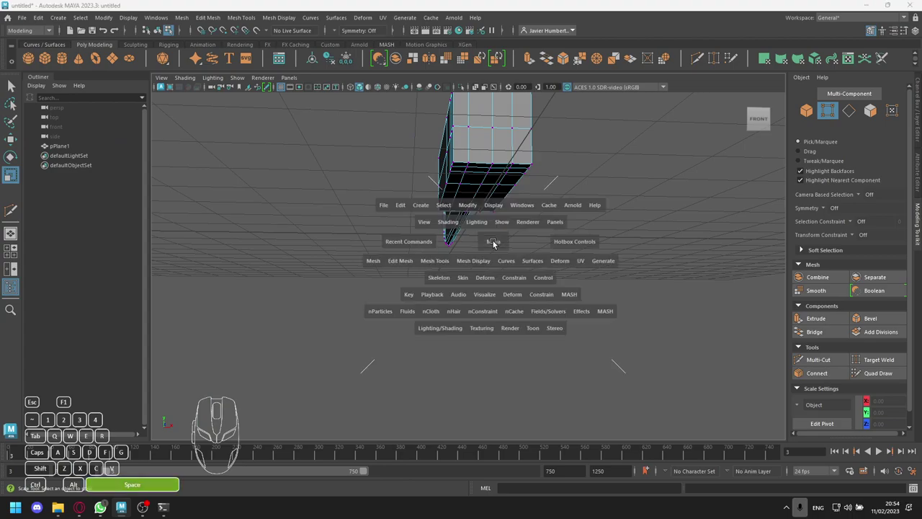
{"action": "key", "text": "space"}
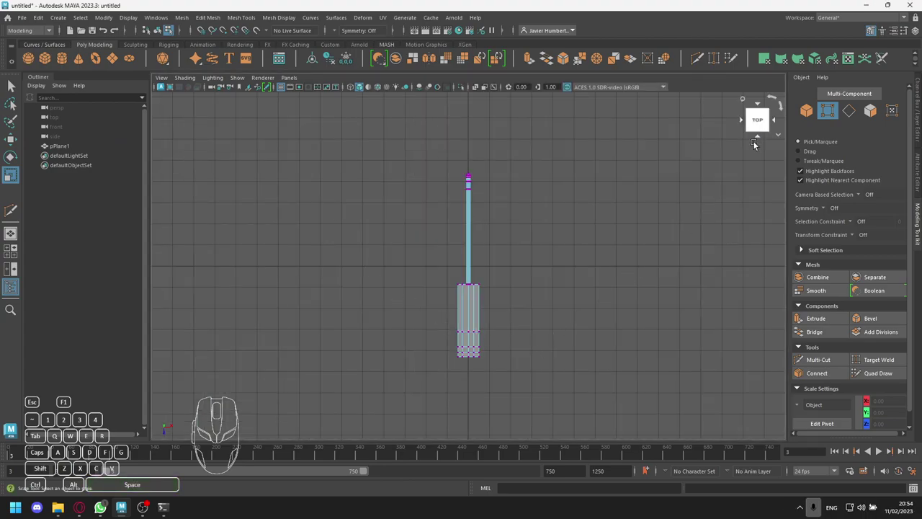
{"action": "left_click", "coordinate": [758, 138]}
{"action": "left_click", "coordinate": [757, 136]}
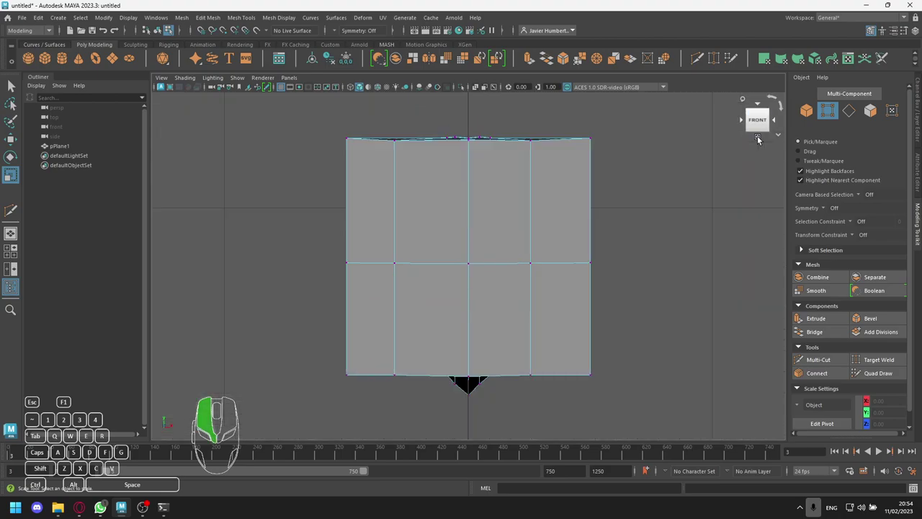
{"action": "middle_click_drag", "start_coordinate": [500, 154], "coordinate": [494, 228], "text": "alt"}
{"action": "scroll", "coordinate": [465, 271], "scroll_direction": "up", "scroll_amount": 2}
{"action": "scroll", "coordinate": [521, 247], "scroll_direction": "up", "scroll_amount": 2}
{"action": "scroll", "coordinate": [504, 220], "scroll_direction": "up", "scroll_amount": 3}
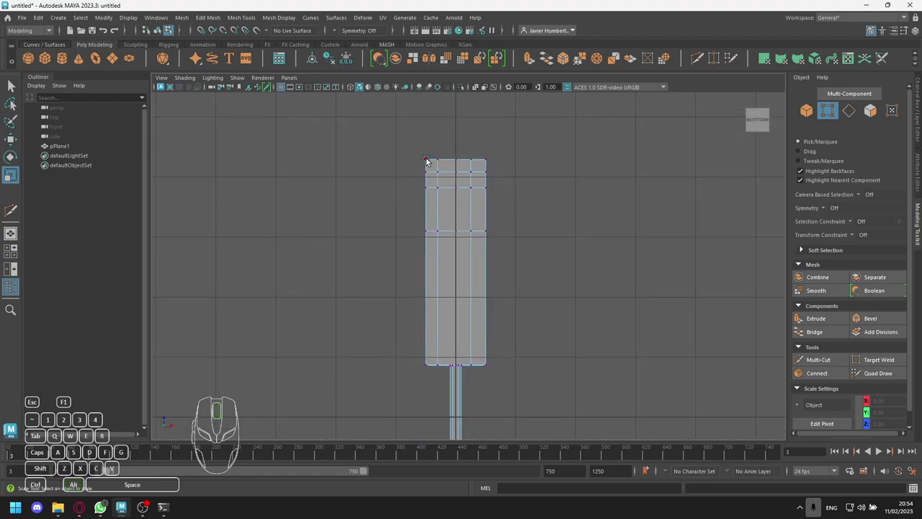
{"action": "left_click_drag", "start_coordinate": [406, 141], "coordinate": [440, 379]}
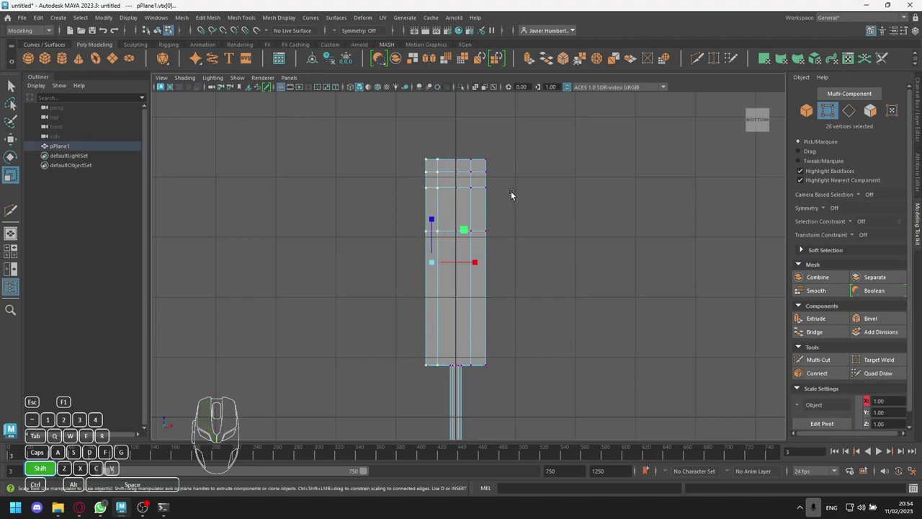
{"action": "left_click_drag", "start_coordinate": [489, 144], "coordinate": [490, 144], "text": "shift"}
{"action": "left_click_drag", "start_coordinate": [465, 363], "coordinate": [467, 379], "text": "shift"}
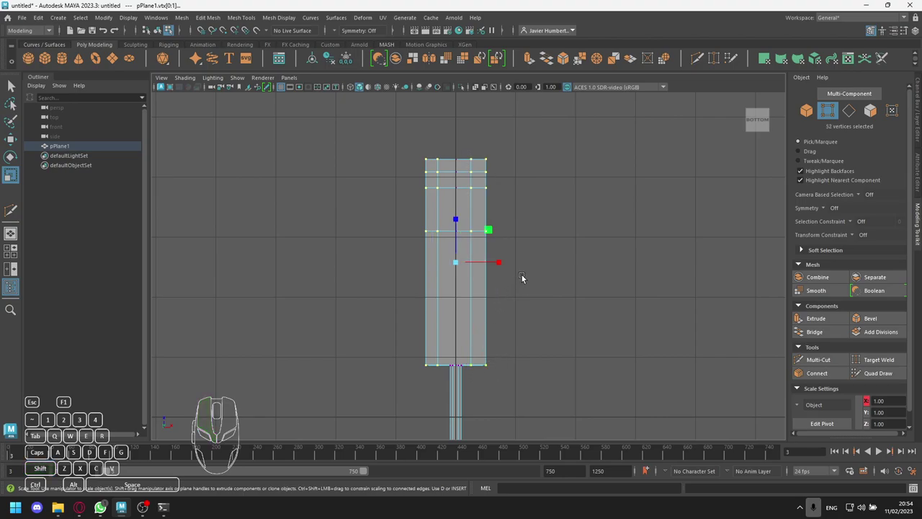
{"action": "key", "text": "space"}
{"action": "key", "text": "space"}
{"action": "left_click_drag", "start_coordinate": [495, 256], "coordinate": [465, 266], "text": "alt"}
{"action": "key", "text": "space"}
{"action": "left_click_drag", "start_coordinate": [443, 230], "coordinate": [443, 203]}
{"action": "key", "text": "space"}
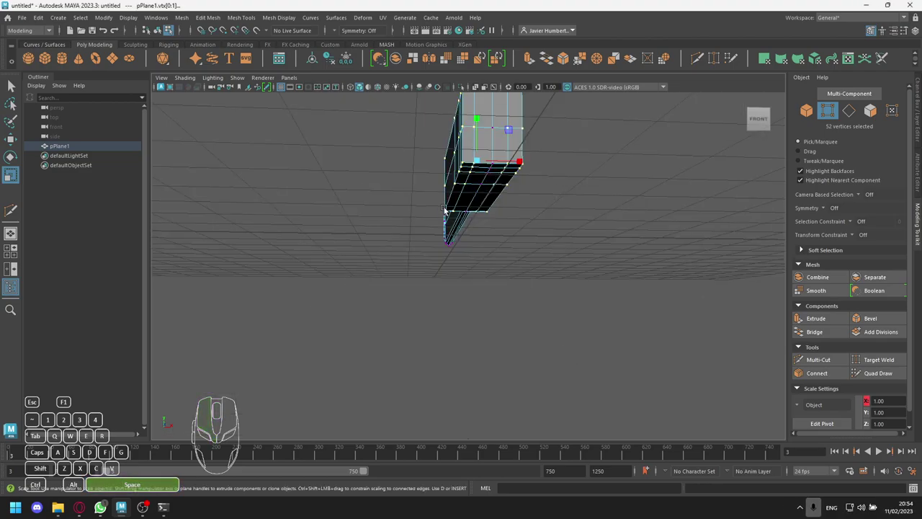
{"action": "middle_click_drag", "start_coordinate": [547, 204], "coordinate": [546, 219], "text": "alt"}
{"action": "left_click_drag", "start_coordinate": [546, 219], "coordinate": [522, 242], "text": "alt"}
{"action": "left_click_drag", "start_coordinate": [481, 286], "coordinate": [469, 289]}
{"action": "left_click", "coordinate": [500, 330]}
{"action": "mouse_move", "coordinate": [346, 316]}
{"action": "left_mouse_down", "text": "alt"}
{"action": "mouse_move", "coordinate": [375, 305]}
{"action": "mouse_move", "coordinate": [358, 298]}
{"action": "mouse_move", "coordinate": [349, 307]}
{"action": "left_mouse_up", "text": "alt"}
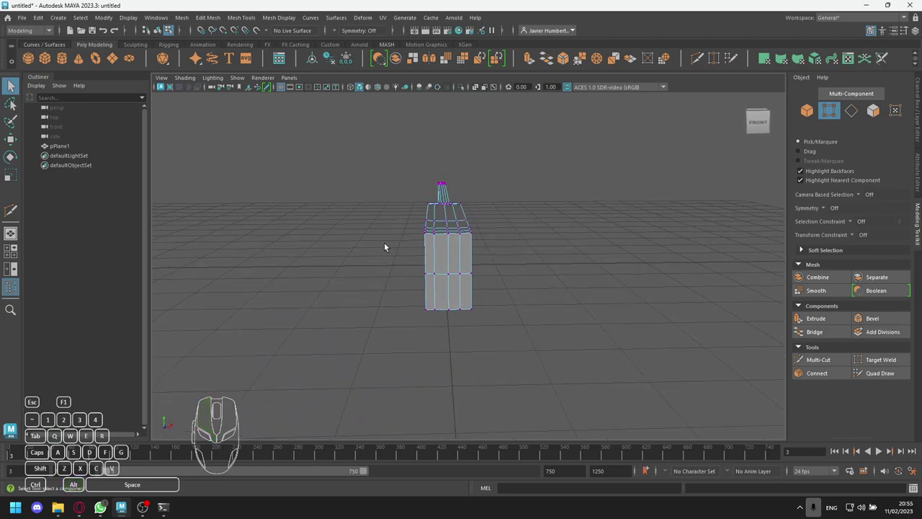
- Select the 15 vertices along one outer side of the wide part and scale them down along Y
{"action": "mouse_move", "coordinate": [401, 268]}
{"action": "left_mouse_down", "text": "alt"}
{"action": "mouse_move", "coordinate": [384, 263]}
{"action": "mouse_move", "coordinate": [390, 269]}
{"action": "left_mouse_up", "text": "alt"}
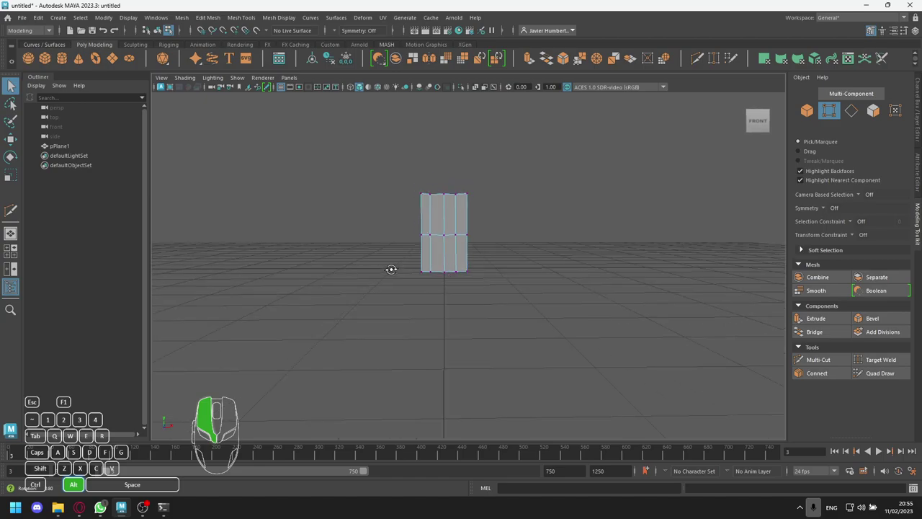
{"action": "left_click_drag", "start_coordinate": [417, 273], "coordinate": [427, 295]}
{"action": "left_click_drag", "start_coordinate": [426, 295], "coordinate": [345, 252], "text": "alt"}
{"action": "left_click_drag", "start_coordinate": [410, 159], "coordinate": [432, 284]}
{"action": "mouse_move", "coordinate": [385, 238]}
{"action": "left_mouse_down", "text": "alt"}
{"action": "mouse_move", "coordinate": [412, 258]}
{"action": "mouse_move", "coordinate": [440, 243]}
{"action": "mouse_move", "coordinate": [391, 252]}
{"action": "mouse_move", "coordinate": [386, 244]}
{"action": "left_mouse_up", "text": "alt"}
{"action": "key", "text": "r"}
{"action": "left_click_drag", "start_coordinate": [443, 230], "coordinate": [437, 236]}
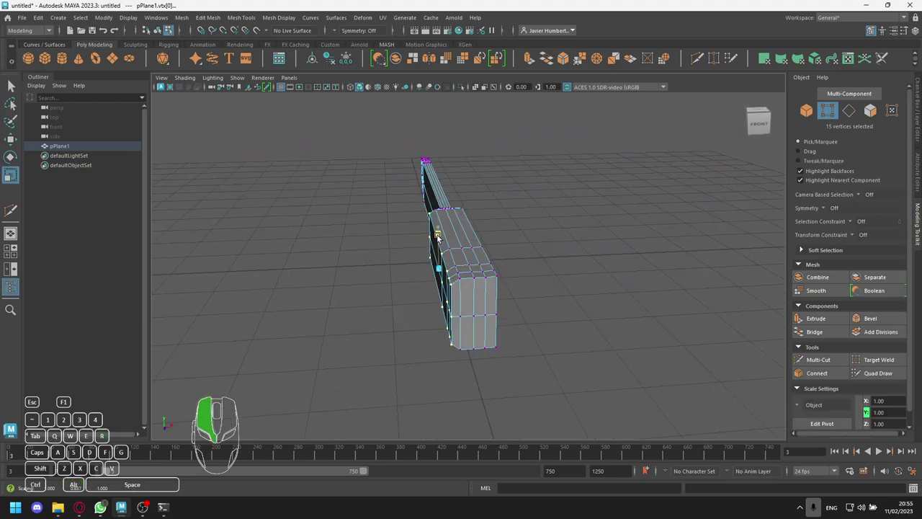
- Select the 15 vertices along the opposite outer side of the wide part and scale them down along Y
{"action": "left_click", "coordinate": [578, 284]}
{"action": "left_click_drag", "start_coordinate": [578, 284], "coordinate": [574, 281], "text": "alt"}
{"action": "left_click_drag", "start_coordinate": [495, 221], "coordinate": [501, 222], "text": "alt"}
{"action": "left_click_drag", "start_coordinate": [458, 174], "coordinate": [468, 280]}
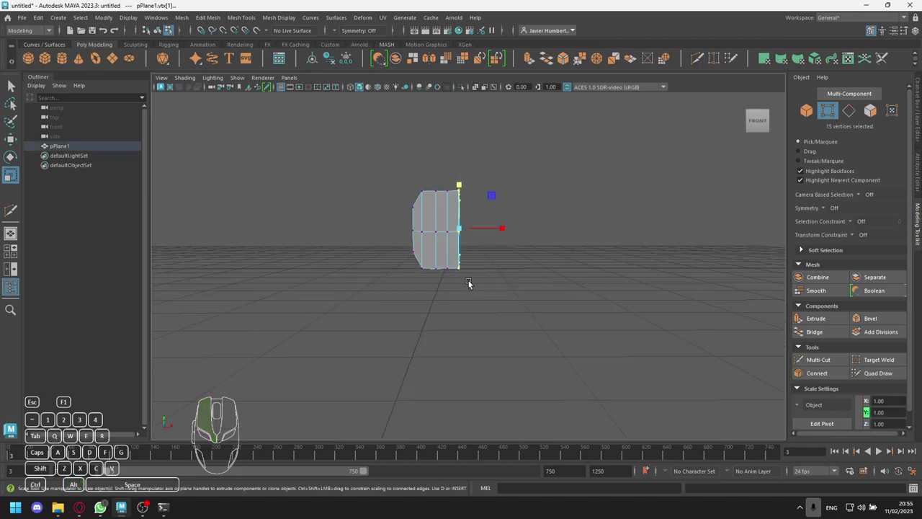
{"action": "left_click", "coordinate": [492, 267]}
{"action": "left_click_drag", "start_coordinate": [455, 179], "coordinate": [458, 197]}
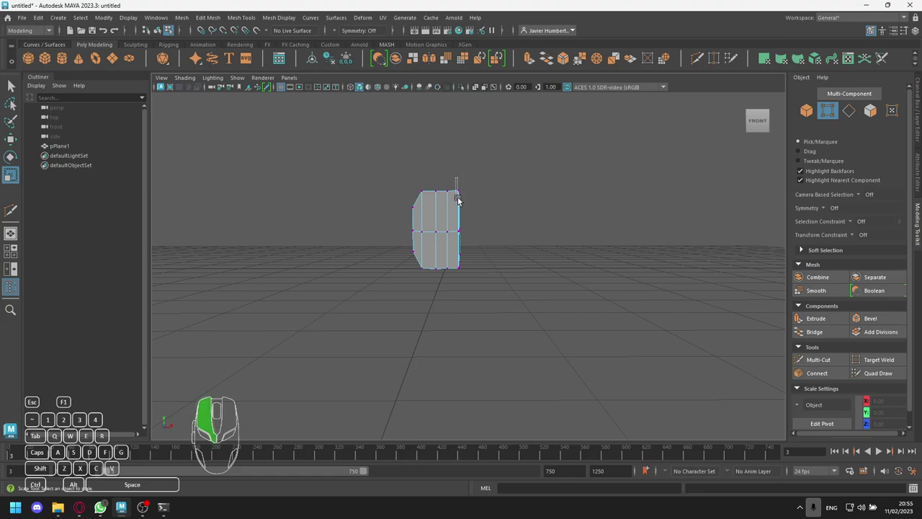
{"action": "left_click_drag", "start_coordinate": [466, 281], "coordinate": [467, 282]}
- In the front view, select the 22 vertices of the two inner off-centre columns and scale them slightly down along Y
{"action": "left_click_drag", "start_coordinate": [513, 243], "coordinate": [428, 237], "text": "alt"}
{"action": "left_click_drag", "start_coordinate": [447, 323], "coordinate": [505, 296], "text": "alt"}
{"action": "key", "text": "space"}
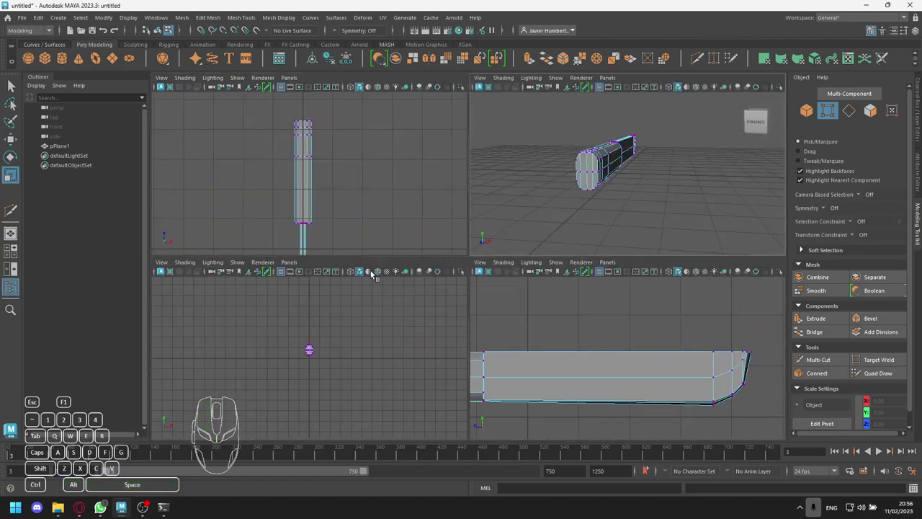
{"action": "key", "text": "space"}
{"action": "scroll", "coordinate": [483, 286], "scroll_direction": "up", "scroll_amount": 8}
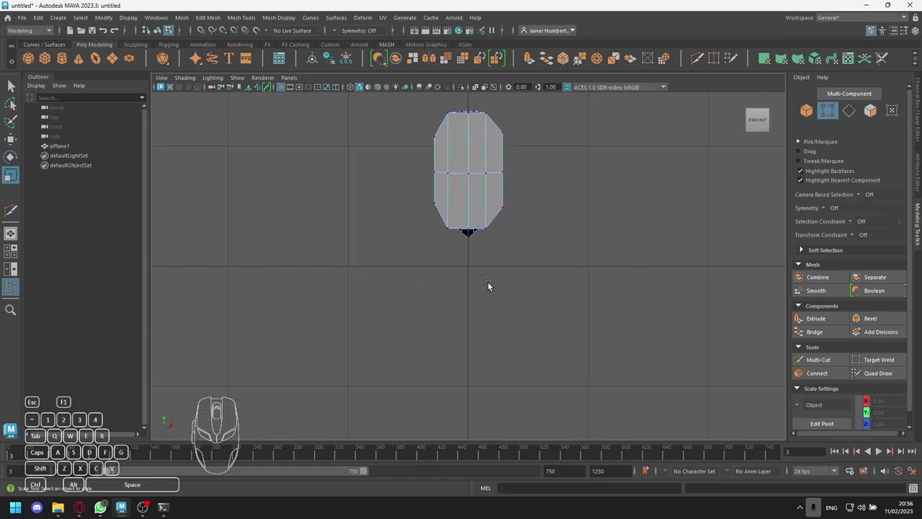
{"action": "left_click_drag", "start_coordinate": [517, 228], "coordinate": [518, 247], "text": "alt"}
{"action": "middle_click_drag", "start_coordinate": [518, 247], "coordinate": [516, 299], "text": "alt"}
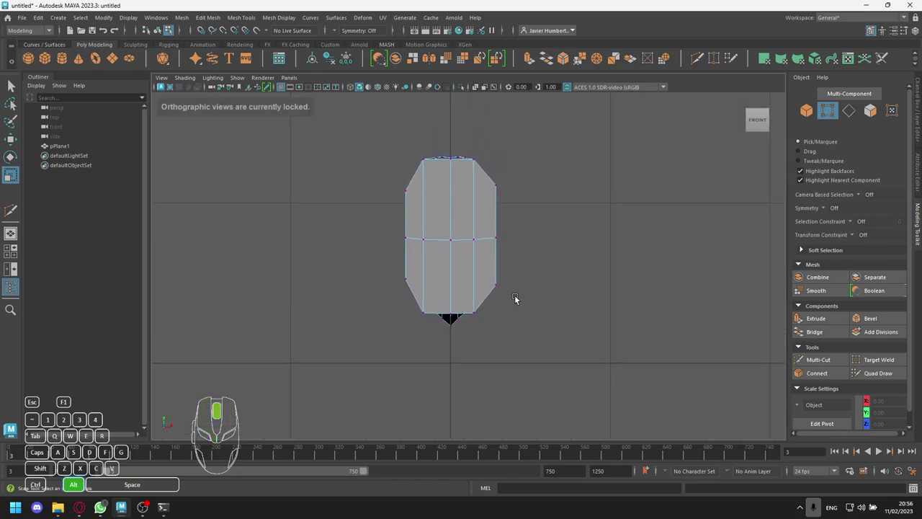
{"action": "left_click_drag", "start_coordinate": [468, 147], "coordinate": [482, 339]}
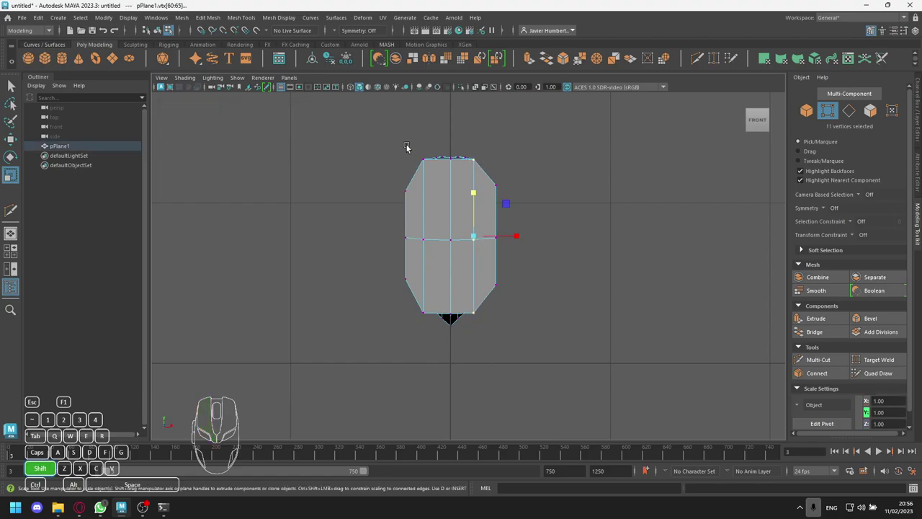
{"action": "left_click_drag", "start_coordinate": [411, 141], "coordinate": [420, 164], "text": "shift"}
{"action": "left_click_drag", "start_coordinate": [431, 327], "coordinate": [428, 336], "text": "shift"}
{"action": "left_click_drag", "start_coordinate": [450, 197], "coordinate": [452, 202]}
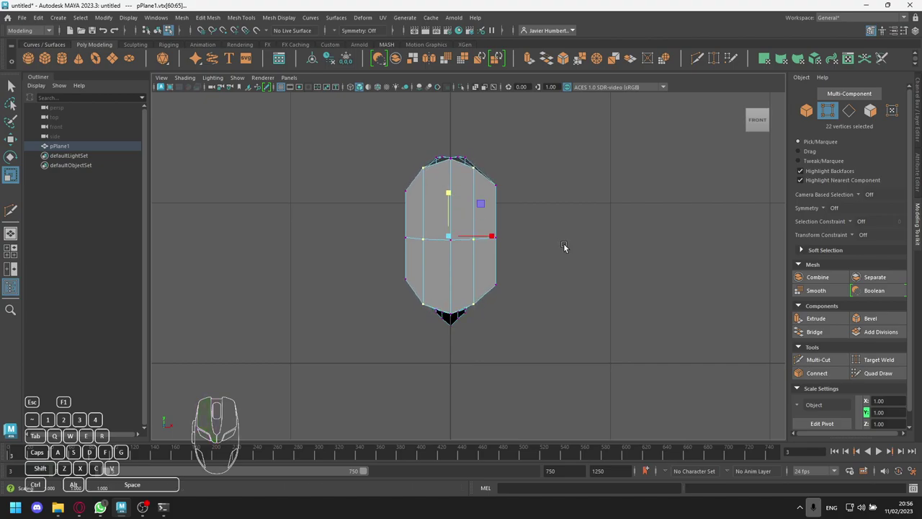
{"action": "left_click", "coordinate": [525, 240]}
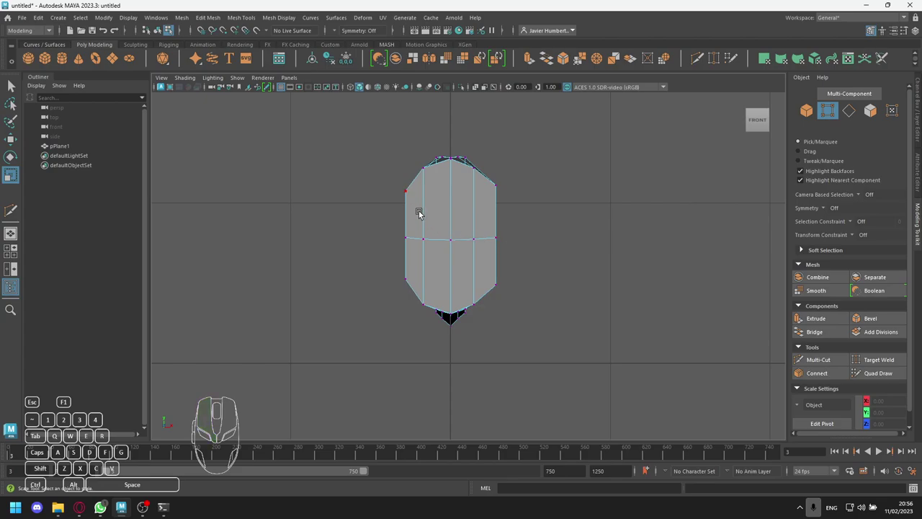
- Undo the Y scaling of the inner and outer vertex columns on the wide part and clear the selection
{"action": "key", "text": "ctrl+z"}
{"action": "key", "text": "ctrl+z"}
{"action": "key", "text": "ctrl+z"}
{"action": "key", "text": "ctrl+z"}
{"action": "key", "text": "ctrl+z"}
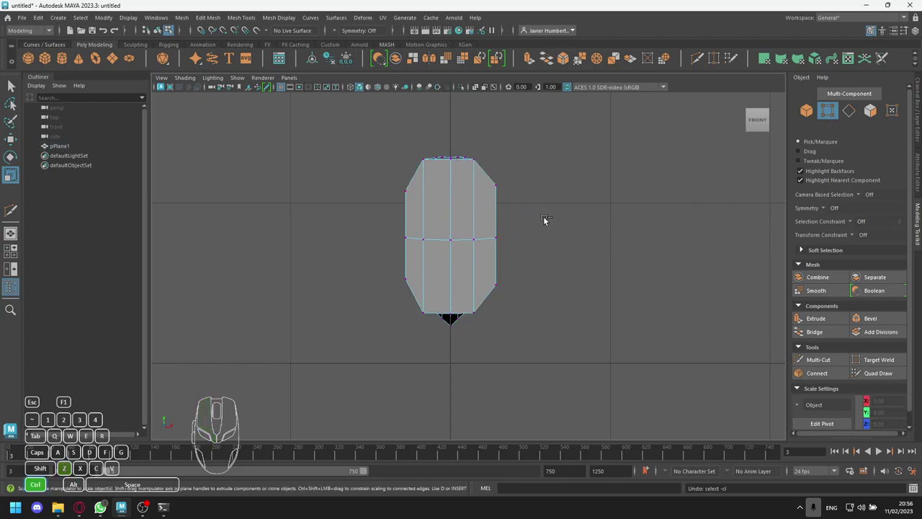
{"action": "key", "text": "ctrl+z"}
{"action": "key", "text": "ctrl+z"}
{"action": "key", "text": "ctrl+z"}
{"action": "key", "text": "ctrl+z"}
{"action": "key", "text": "ctrl+z"}
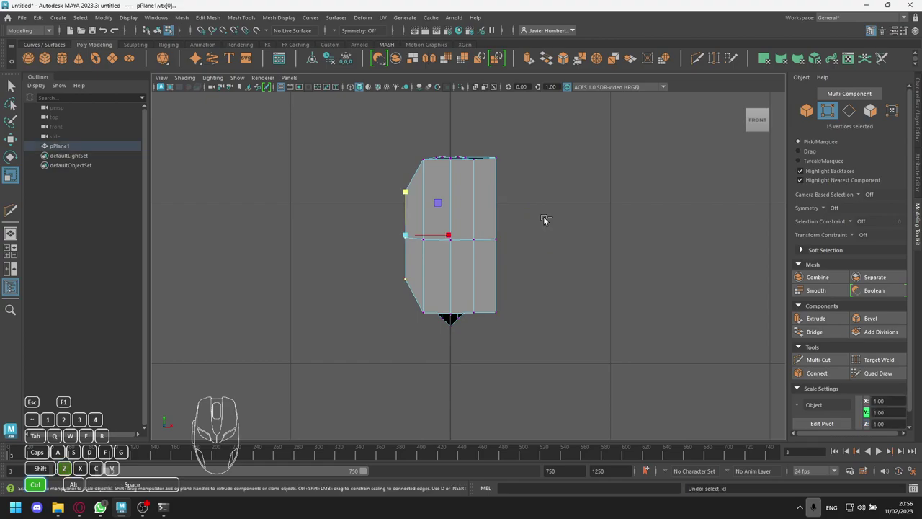
{"action": "left_click", "coordinate": [543, 216]}
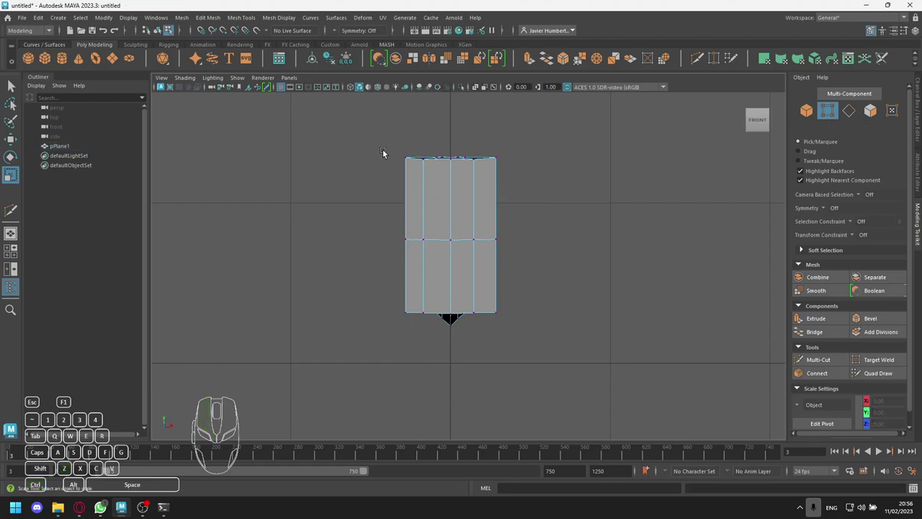
- Select both outer vertex columns of the wide part together and scale them down along Y to chamfer its corners
{"action": "left_click_drag", "start_coordinate": [389, 147], "coordinate": [415, 324]}
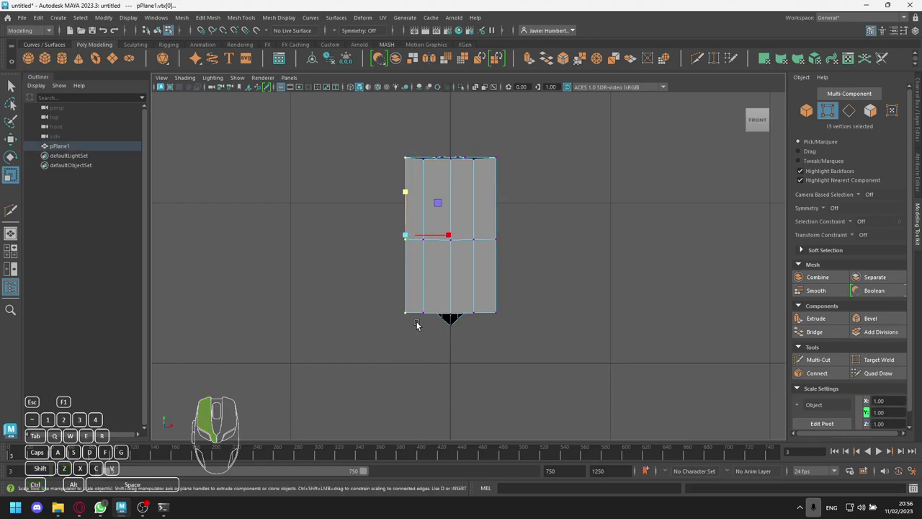
{"action": "left_click_drag", "start_coordinate": [519, 138], "coordinate": [489, 346], "text": "shift"}
{"action": "left_click_drag", "start_coordinate": [454, 197], "coordinate": [456, 224]}
{"action": "left_click", "coordinate": [506, 162]}
- Select the 22 vertices of the two inner off-centre columns and scale them down along Y to round the end profile
{"action": "left_click_drag", "start_coordinate": [482, 149], "coordinate": [484, 145]}
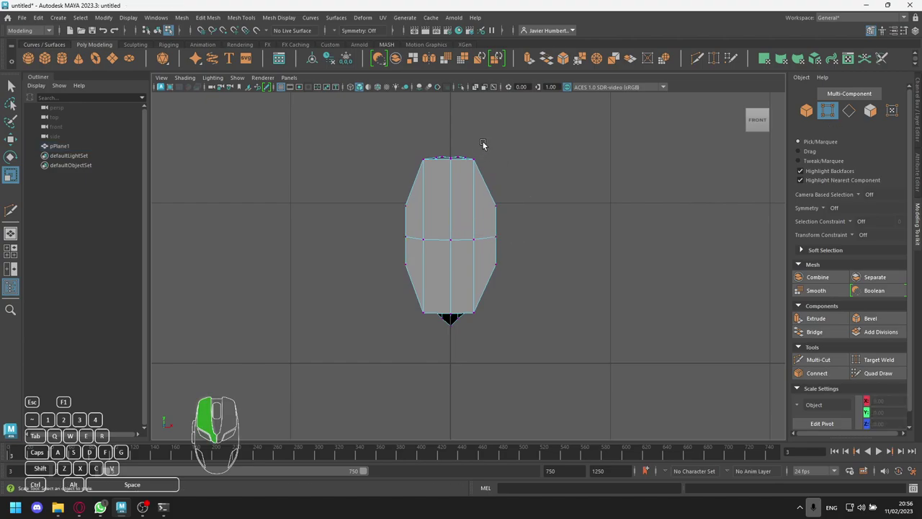
{"action": "left_click_drag", "start_coordinate": [469, 294], "coordinate": [468, 339]}
{"action": "left_click_drag", "start_coordinate": [411, 143], "coordinate": [415, 149], "text": "shift"}
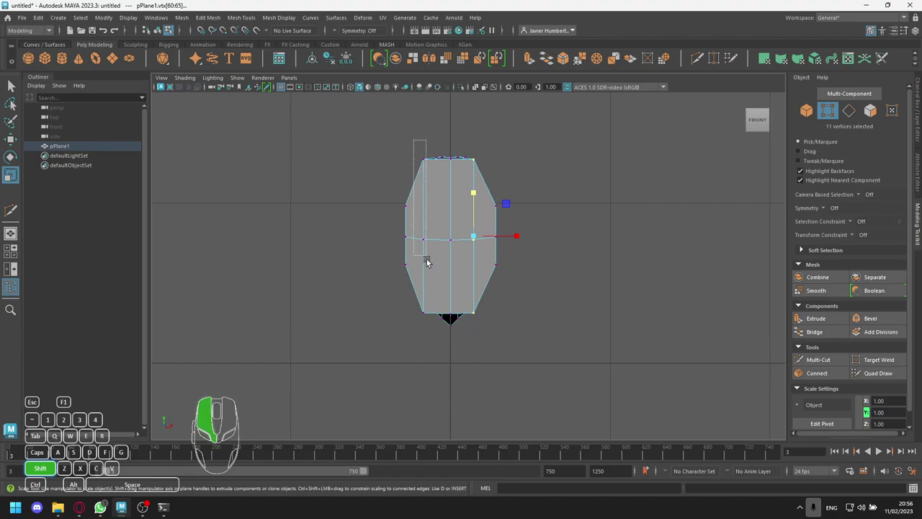
{"action": "left_click_drag", "start_coordinate": [427, 327], "coordinate": [430, 327], "text": "shift"}
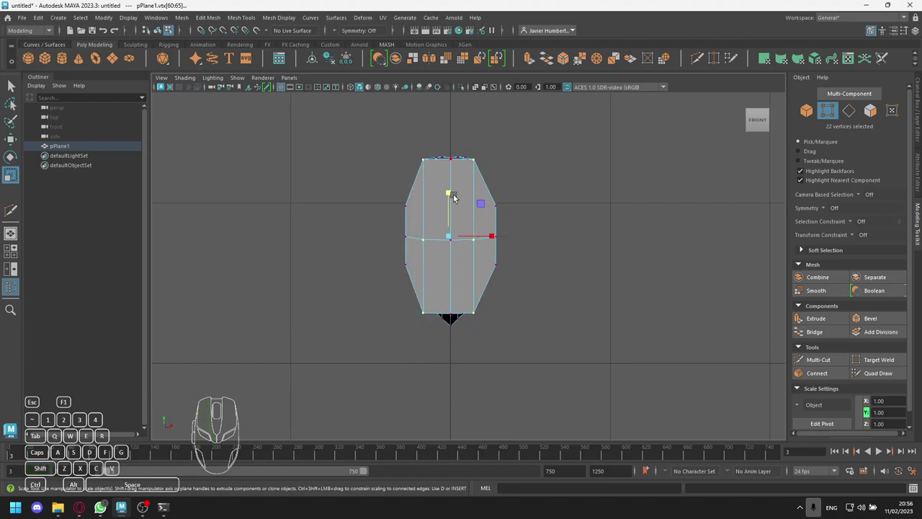
{"action": "left_click_drag", "start_coordinate": [446, 198], "coordinate": [447, 205]}
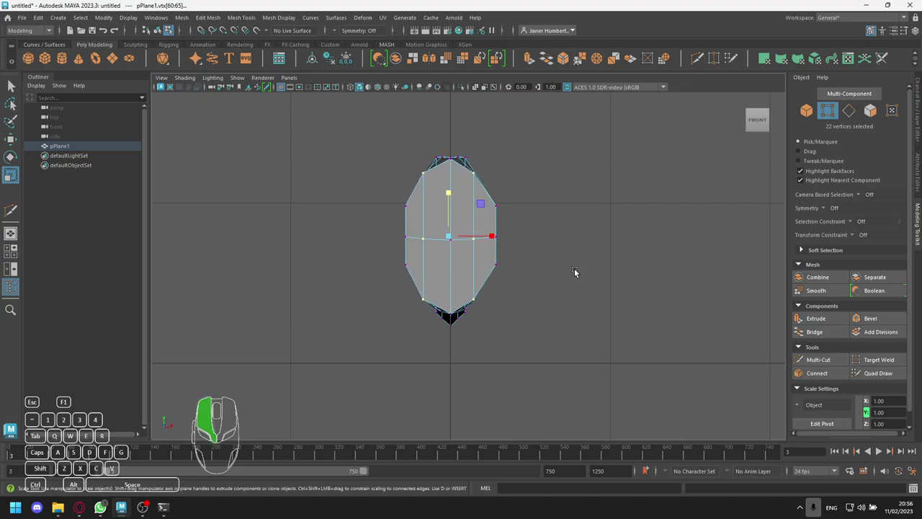
{"action": "left_click", "coordinate": [393, 216]}
- Select the 73 vertices between the profile's top and bottom points, scale them slightly in the XY plane, and return to perspective
{"action": "left_click_drag", "start_coordinate": [382, 165], "coordinate": [517, 312]}
{"action": "left_click_drag", "start_coordinate": [452, 234], "coordinate": [488, 210]}
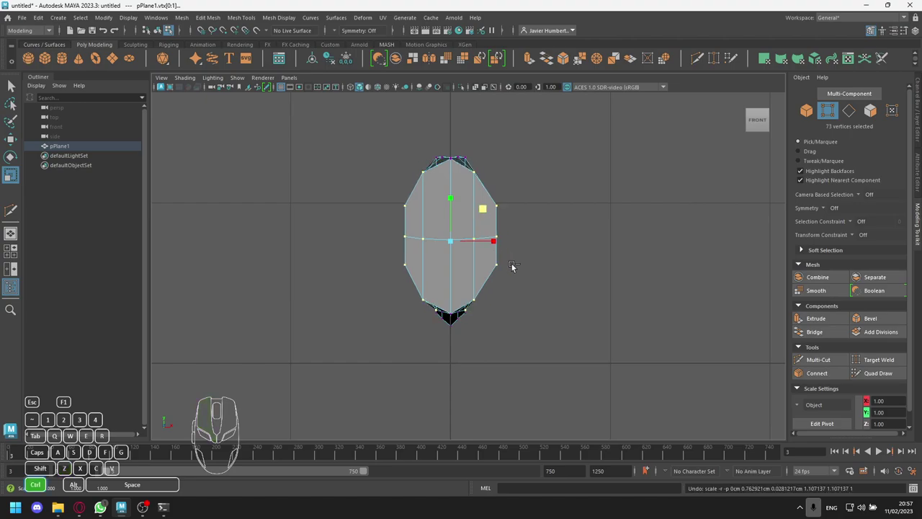
{"action": "left_click", "coordinate": [520, 333]}
{"action": "scroll", "coordinate": [476, 311], "scroll_direction": "up", "scroll_amount": 3}
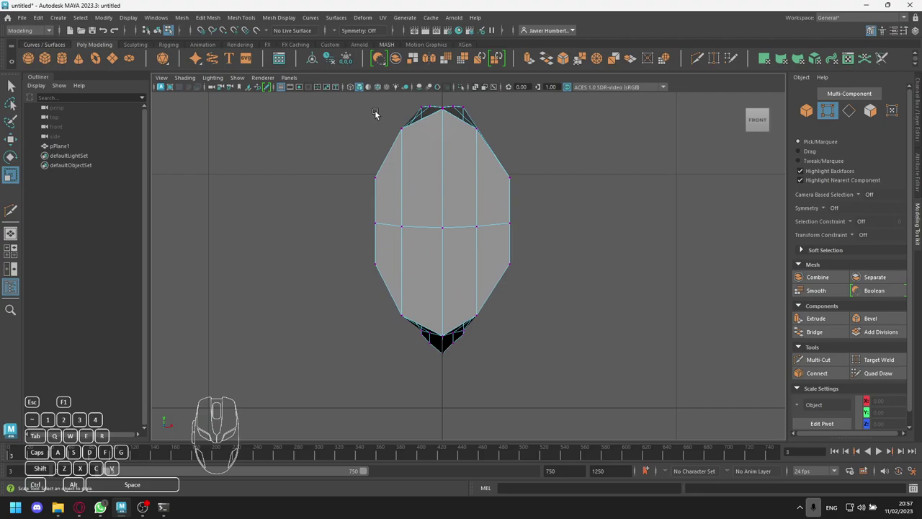
{"action": "scroll", "coordinate": [375, 114], "scroll_direction": "down", "scroll_amount": 5}
{"action": "scroll", "coordinate": [403, 195], "scroll_direction": "up", "scroll_amount": 2}
{"action": "key", "text": "space"}
{"action": "key", "text": "space"}
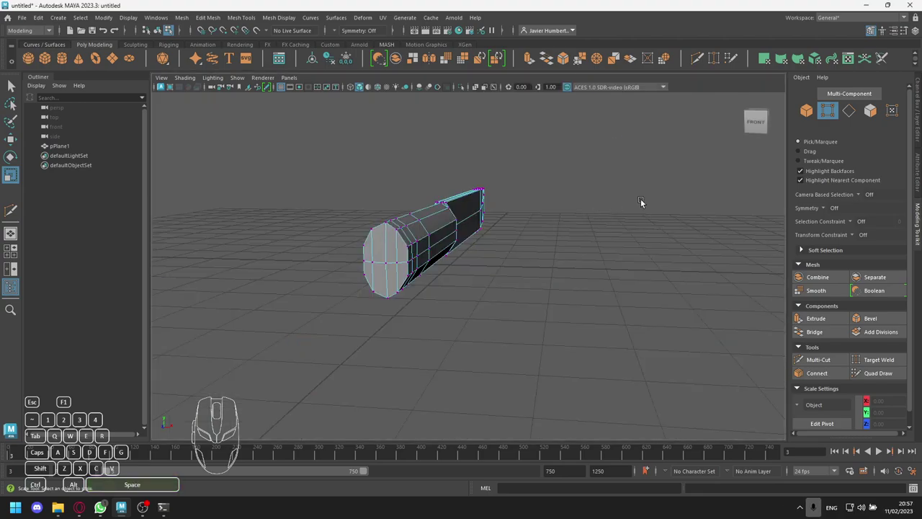
- Examine the junction between the wide and thin parts from the side, the end and above
{"action": "left_click_drag", "start_coordinate": [576, 252], "coordinate": [473, 241], "text": "alt"}
{"action": "scroll", "coordinate": [468, 232], "scroll_direction": "up", "scroll_amount": 5, "text": "alt"}
{"action": "middle_click_drag", "start_coordinate": [457, 204], "coordinate": [484, 303], "text": "alt"}
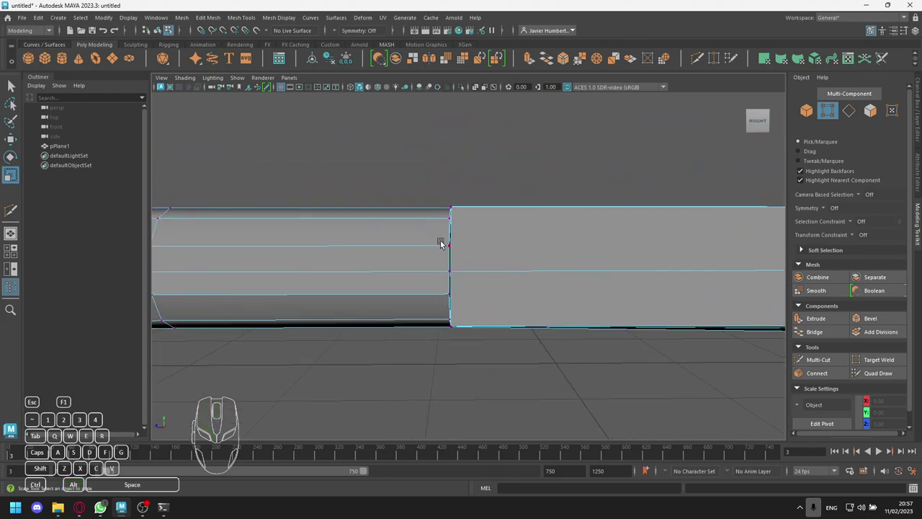
{"action": "scroll", "coordinate": [441, 244], "scroll_direction": "down", "scroll_amount": 4}
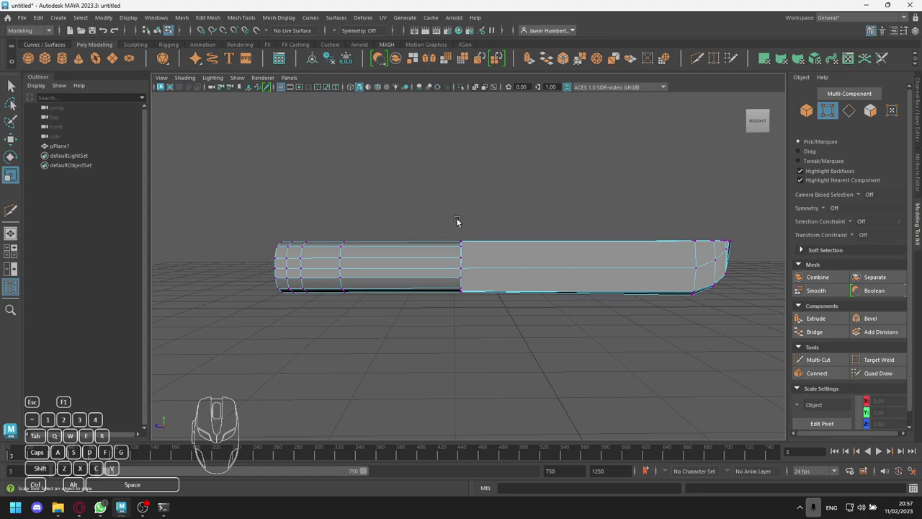
{"action": "scroll", "coordinate": [460, 261], "scroll_direction": "up", "scroll_amount": 3}
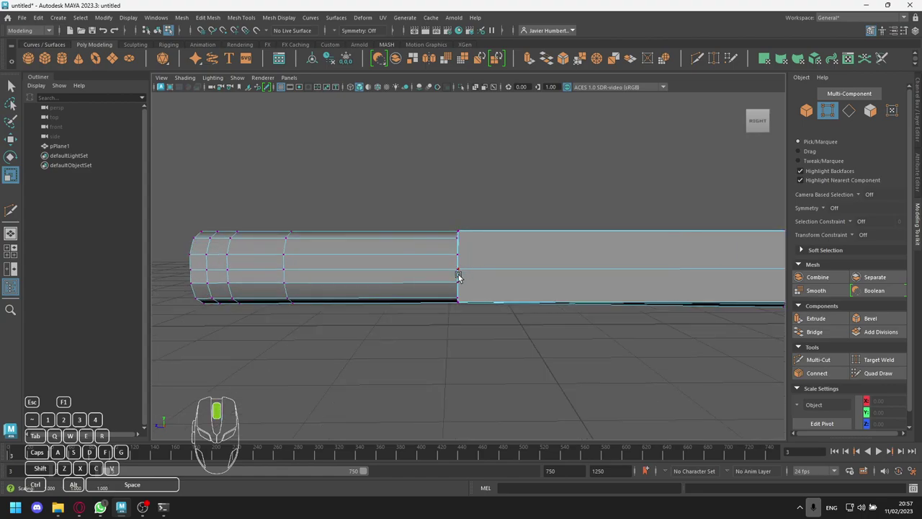
{"action": "left_click", "coordinate": [458, 277]}
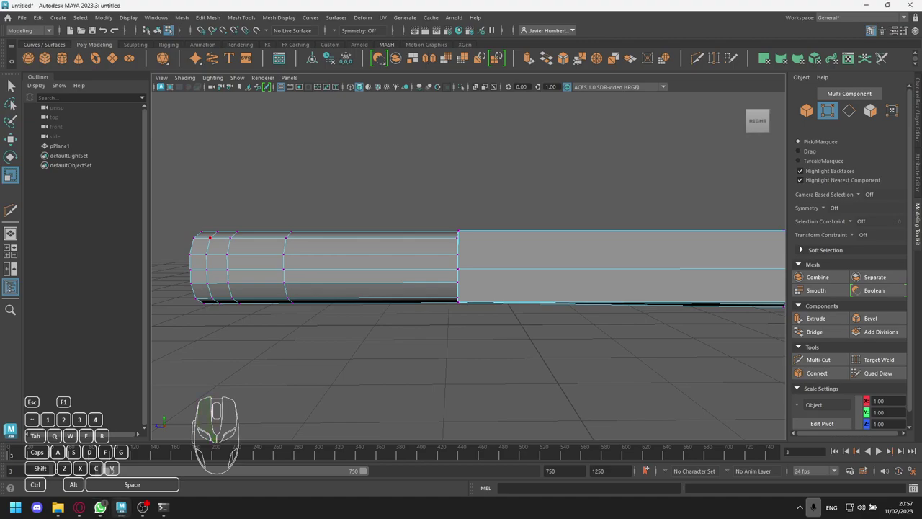
{"action": "left_click", "coordinate": [306, 370]}
{"action": "left_click_drag", "start_coordinate": [337, 350], "coordinate": [370, 334], "text": "alt"}
{"action": "middle_click_drag", "start_coordinate": [370, 335], "coordinate": [306, 336], "text": "alt"}
{"action": "left_click_drag", "start_coordinate": [306, 337], "coordinate": [450, 319], "text": "alt"}
{"action": "mouse_move", "coordinate": [450, 319]}
{"action": "middle_mouse_down", "text": "alt"}
{"action": "mouse_move", "coordinate": [352, 326]}
{"action": "mouse_move", "coordinate": [456, 307]}
{"action": "middle_mouse_up", "text": "alt"}
{"action": "left_click_drag", "start_coordinate": [532, 302], "coordinate": [637, 320], "text": "alt"}
{"action": "scroll", "coordinate": [545, 336], "scroll_direction": "up", "scroll_amount": 3, "text": "alt"}
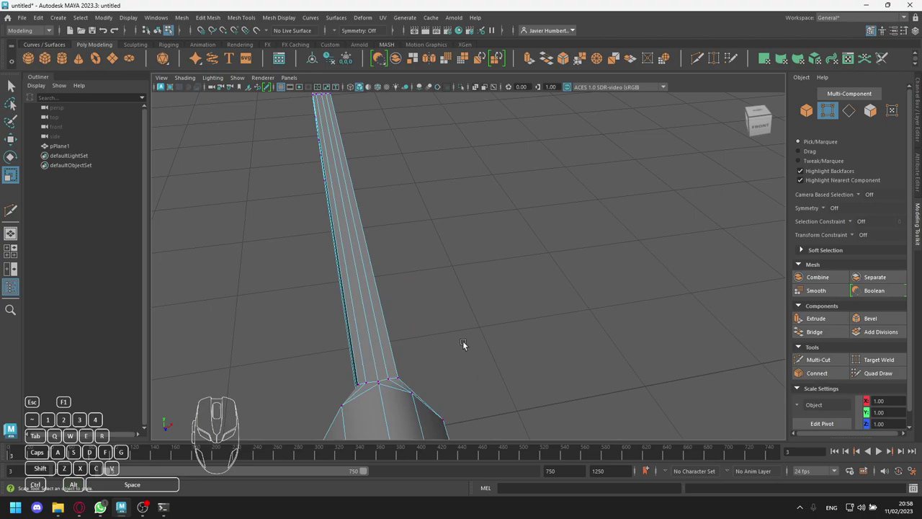
- Select the five vertices across the thin part's top edge where it meets the wide part
{"action": "middle_click_drag", "start_coordinate": [467, 327], "coordinate": [517, 282], "text": "alt"}
{"action": "scroll", "coordinate": [517, 283], "scroll_direction": "up", "scroll_amount": 2}
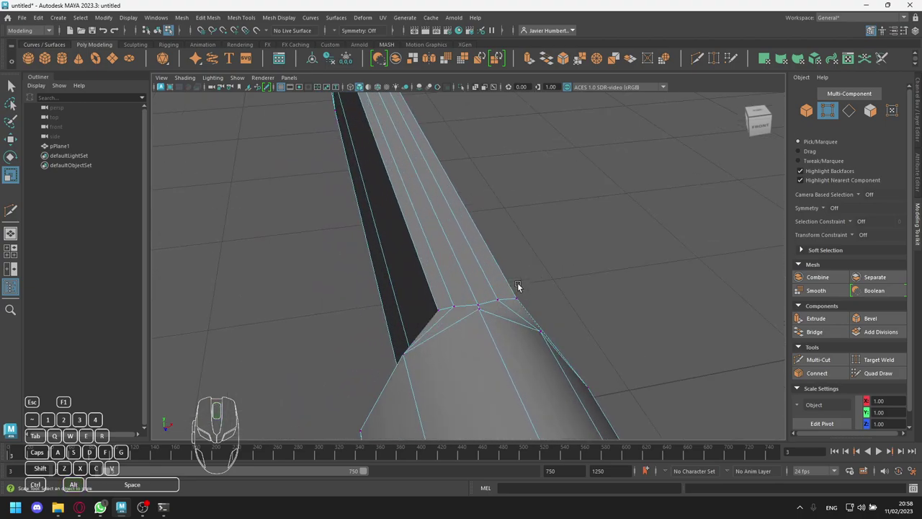
{"action": "left_click", "coordinate": [515, 301], "text": "shift"}
{"action": "left_click", "coordinate": [479, 306], "text": "shift"}
{"action": "left_click", "coordinate": [452, 308], "text": "shift"}
{"action": "left_click", "coordinate": [450, 309], "text": "shift"}
{"action": "left_click", "coordinate": [440, 315], "text": "shift"}
- Add the underside vertices and both mid-side vertices of the thin part's junction ring to the selection, 12 vertices altogether
{"action": "left_click_drag", "start_coordinate": [335, 315], "coordinate": [358, 282], "text": "alt"}
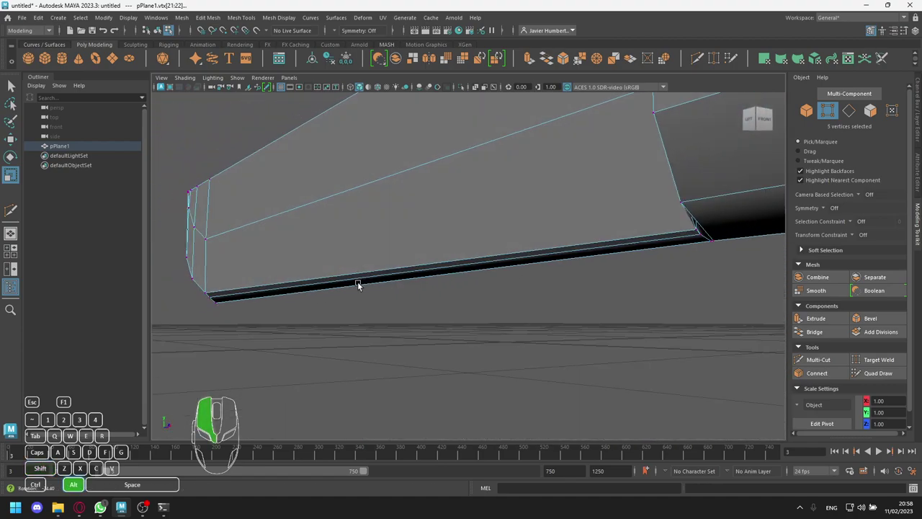
{"action": "scroll", "coordinate": [472, 314], "scroll_direction": "up", "scroll_amount": 1}
{"action": "scroll", "coordinate": [472, 314], "scroll_direction": "up", "scroll_amount": 2}
{"action": "left_click_drag", "start_coordinate": [427, 302], "coordinate": [526, 267], "text": "alt"}
{"action": "left_click_drag", "start_coordinate": [420, 263], "coordinate": [453, 204], "text": "alt"}
{"action": "scroll", "coordinate": [448, 370], "scroll_direction": "up", "scroll_amount": 5}
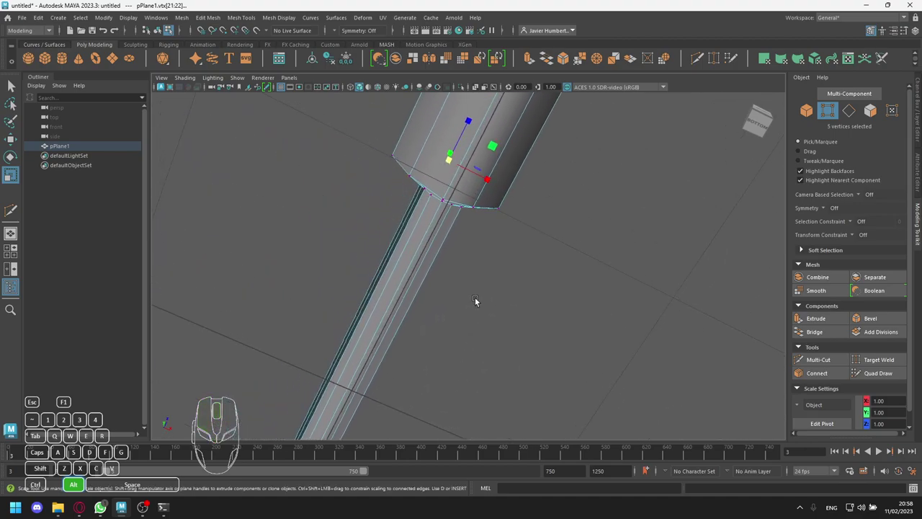
{"action": "left_click_drag", "start_coordinate": [470, 311], "coordinate": [434, 306], "text": "alt"}
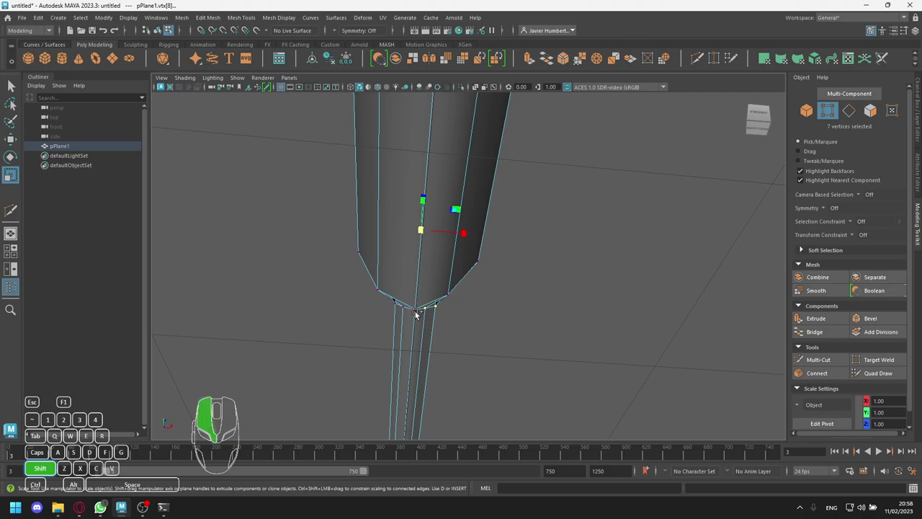
{"action": "left_click", "coordinate": [403, 309], "text": "shift"}
{"action": "left_click_drag", "start_coordinate": [350, 313], "coordinate": [484, 348], "text": "alt"}
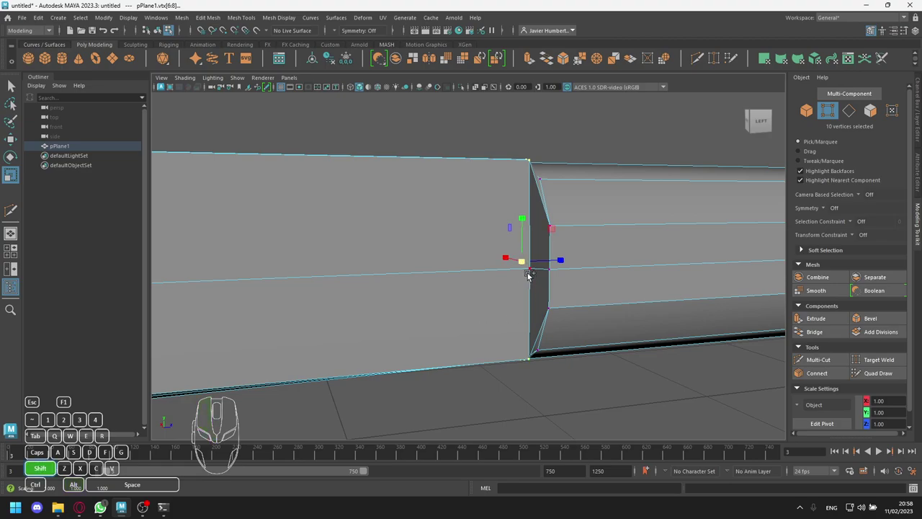
{"action": "left_click_drag", "start_coordinate": [578, 273], "coordinate": [580, 310], "text": "alt"}
{"action": "left_click_drag", "start_coordinate": [502, 325], "coordinate": [517, 253], "text": "alt"}
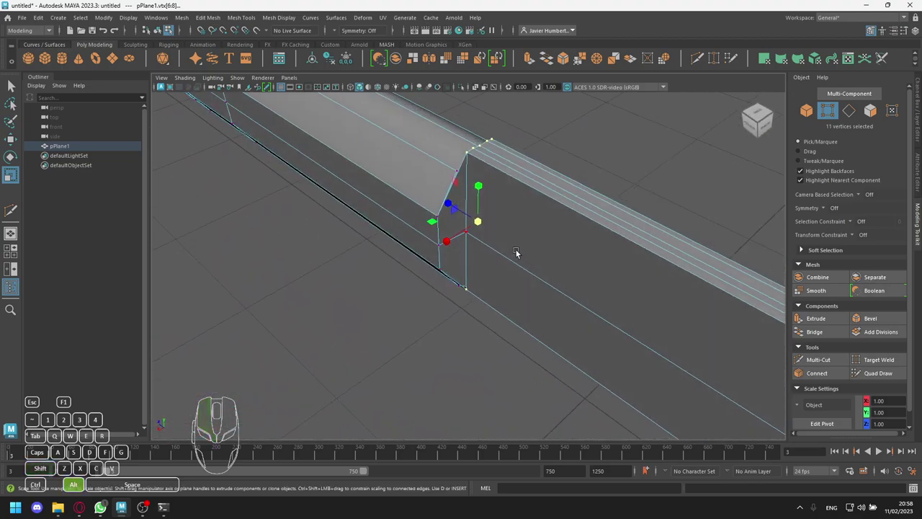
{"action": "left_click_drag", "start_coordinate": [589, 252], "coordinate": [455, 243], "text": "alt"}
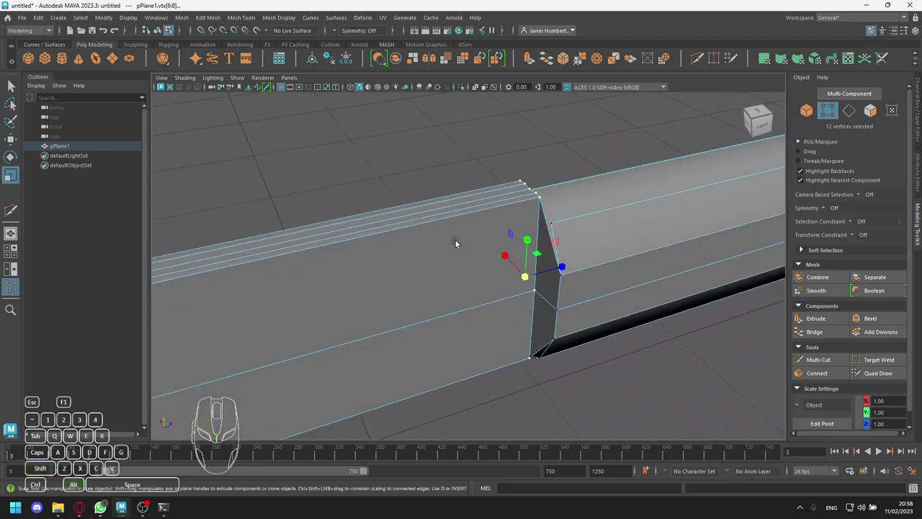
- Move the 12 junction vertices along Z away from the wide part to about Z 0.67, and clear the selection
{"action": "key", "text": "w"}
{"action": "left_click_drag", "start_coordinate": [553, 275], "coordinate": [525, 292]}
{"action": "left_click_drag", "start_coordinate": [525, 291], "coordinate": [662, 353], "text": "alt"}
{"action": "scroll", "coordinate": [514, 325], "scroll_direction": "down", "scroll_amount": 3}
{"action": "left_click_drag", "start_coordinate": [506, 314], "coordinate": [522, 302], "text": "alt"}
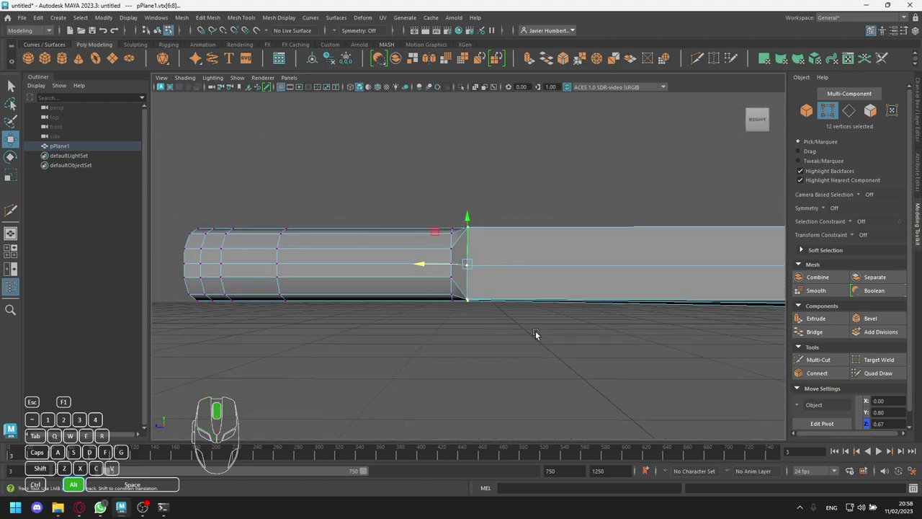
{"action": "key", "text": "a"}
{"action": "left_click", "coordinate": [448, 337]}
- Select the 63 vertices of the wide part and scale them along Z by about 1.06
{"action": "middle_click_drag", "start_coordinate": [391, 309], "coordinate": [455, 340], "text": "alt"}
{"action": "left_click_drag", "start_coordinate": [475, 394], "coordinate": [479, 392]}
{"action": "key", "text": "r"}
{"action": "left_click_drag", "start_coordinate": [406, 374], "coordinate": [393, 335]}
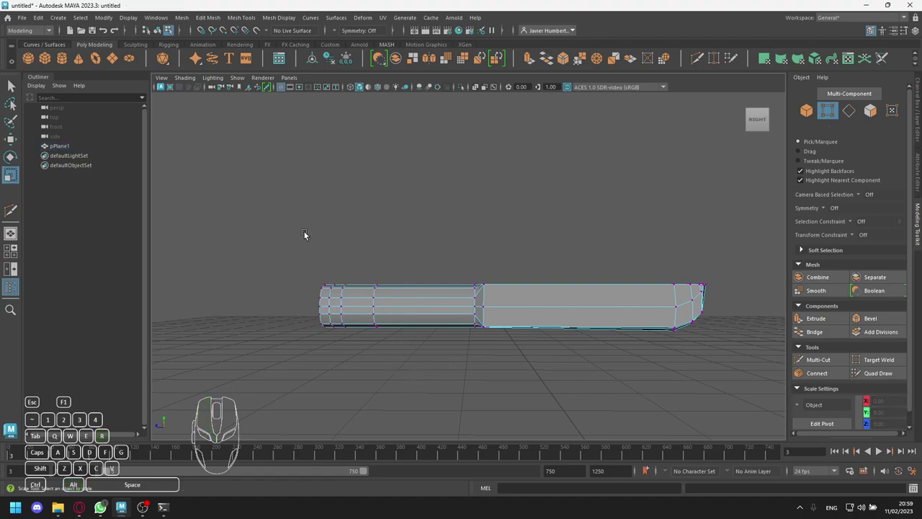
{"action": "left_click_drag", "start_coordinate": [298, 231], "coordinate": [284, 245], "text": "alt"}
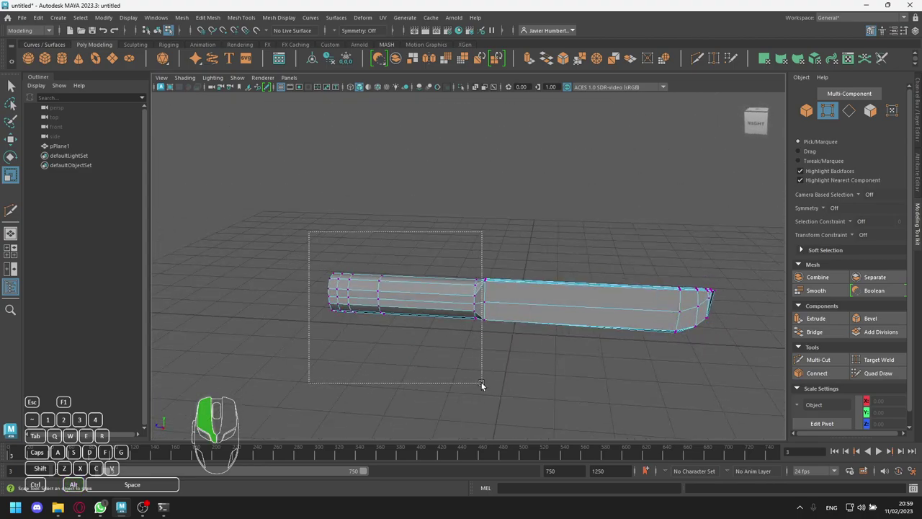
{"action": "mouse_move", "coordinate": [481, 381]}
{"action": "left_mouse_down"}
{"action": "mouse_move", "coordinate": [633, 371]}
{"action": "mouse_move", "coordinate": [655, 339]}
{"action": "mouse_move", "coordinate": [501, 310]}
{"action": "mouse_move", "coordinate": [453, 342]}
{"action": "mouse_move", "coordinate": [467, 375]}
{"action": "left_mouse_up"}
{"action": "left_click_drag", "start_coordinate": [404, 306], "coordinate": [546, 351]}
{"action": "left_click_drag", "start_coordinate": [363, 301], "coordinate": [363, 301]}
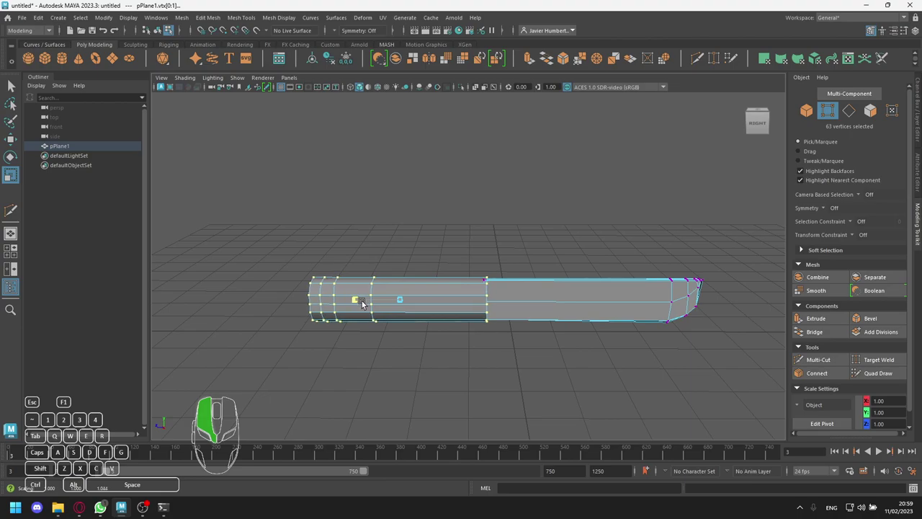
- Move the wide part's 63 vertices slightly along Z away from the thin part, and clear the selection
{"action": "key", "text": "w"}
{"action": "left_click_drag", "start_coordinate": [382, 300], "coordinate": [373, 303]}
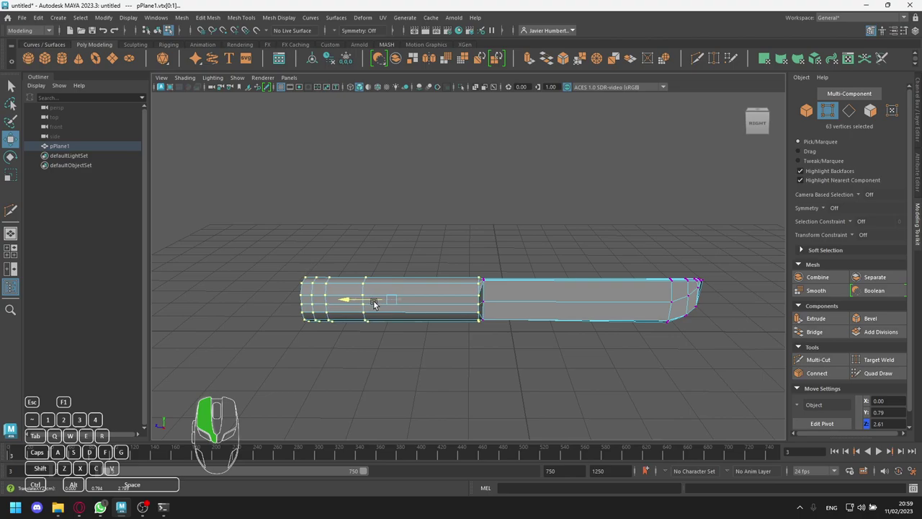
{"action": "left_click", "coordinate": [413, 343]}
{"action": "left_click_drag", "start_coordinate": [450, 365], "coordinate": [424, 333], "text": "alt"}
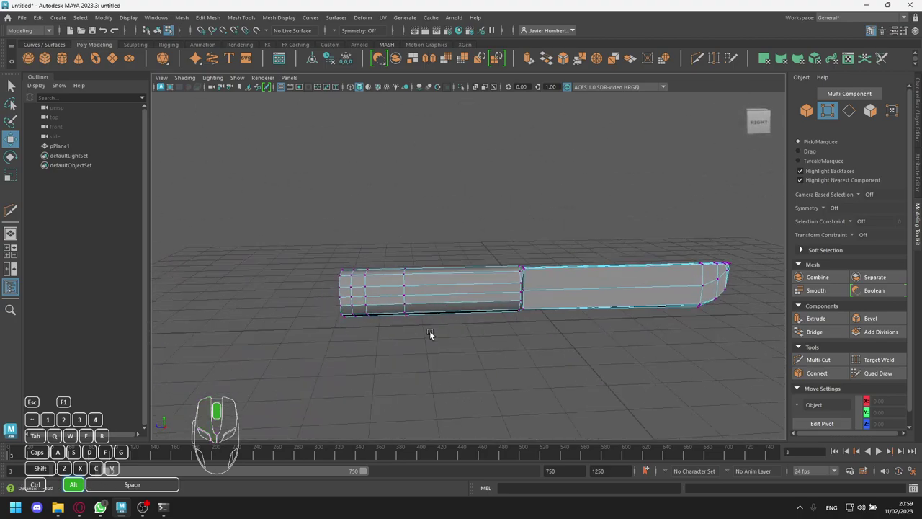
{"action": "middle_click_drag", "start_coordinate": [424, 333], "coordinate": [464, 325], "text": "alt"}
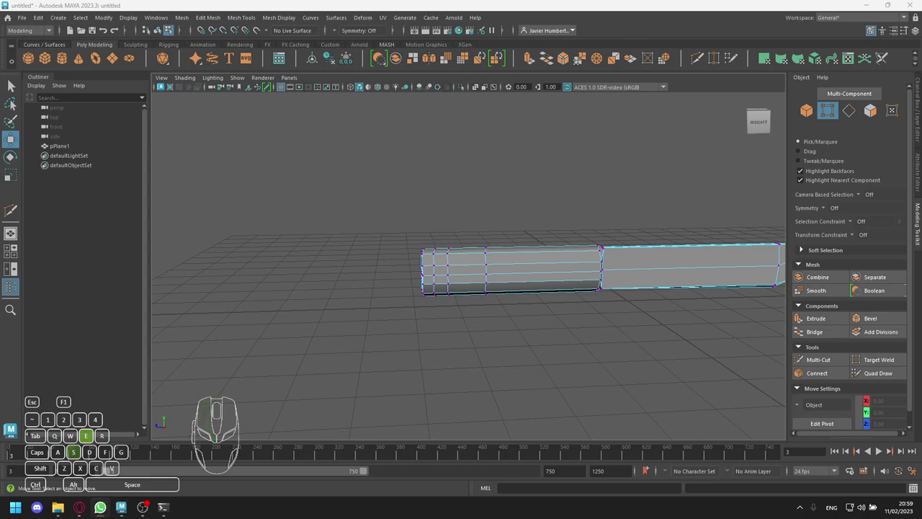
{"action": "key", "text": "space"}
{"action": "key", "text": "c"}
{"action": "key", "text": "space"}
{"action": "key", "text": "a"}
{"action": "key", "text": "d"}
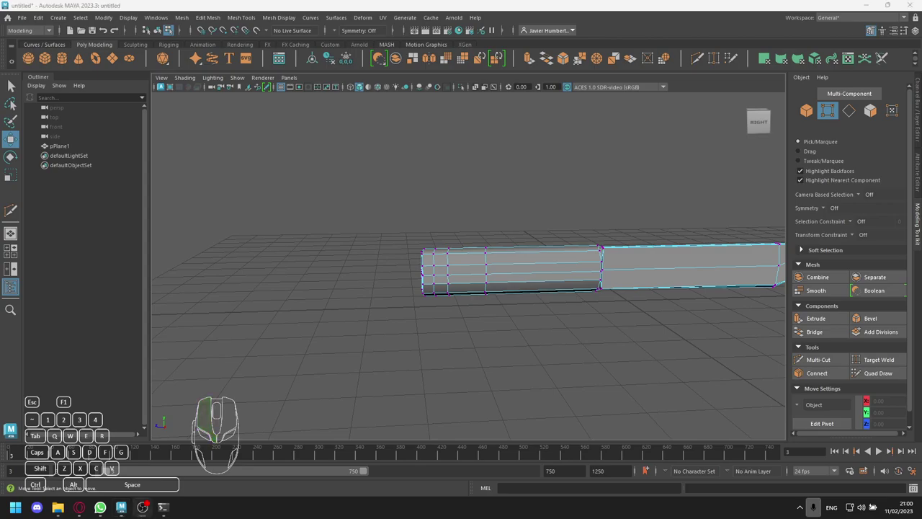
- Insert two edge loops with Multi-Cut around the wide part, close to its junction with the thin part
{"action": "mouse_move", "coordinate": [383, 323]}
{"action": "left_mouse_down", "text": "alt"}
{"action": "mouse_move", "coordinate": [367, 323]}
{"action": "mouse_move", "coordinate": [378, 311]}
{"action": "mouse_move", "coordinate": [394, 325]}
{"action": "mouse_move", "coordinate": [387, 331]}
{"action": "left_mouse_up", "text": "alt"}
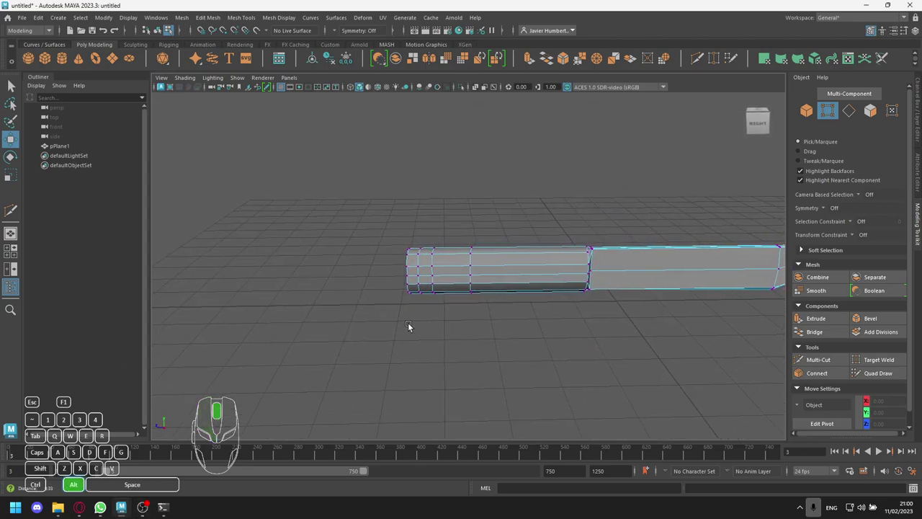
{"action": "scroll", "coordinate": [447, 319], "scroll_direction": "down", "scroll_amount": 3}
{"action": "left_click_drag", "start_coordinate": [476, 312], "coordinate": [495, 302], "text": "alt"}
{"action": "scroll", "coordinate": [498, 303], "scroll_direction": "up", "scroll_amount": 2}
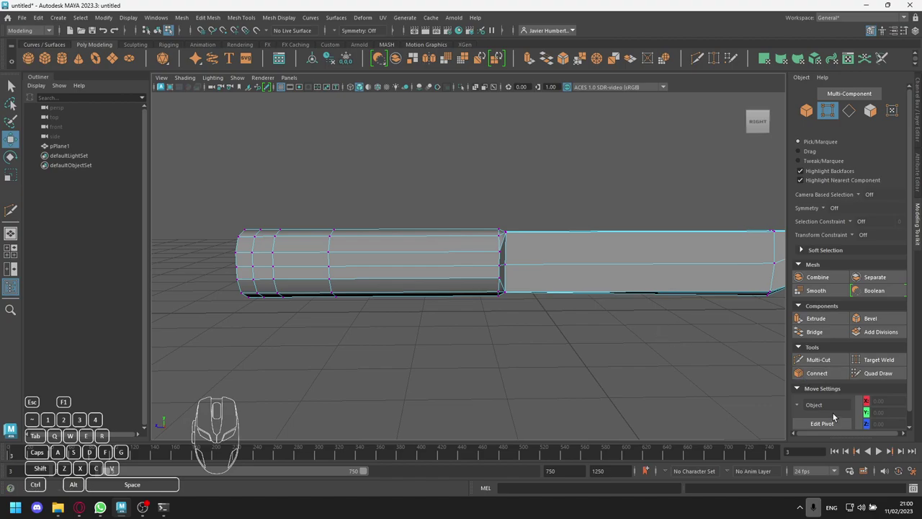
{"action": "left_click", "coordinate": [818, 359]}
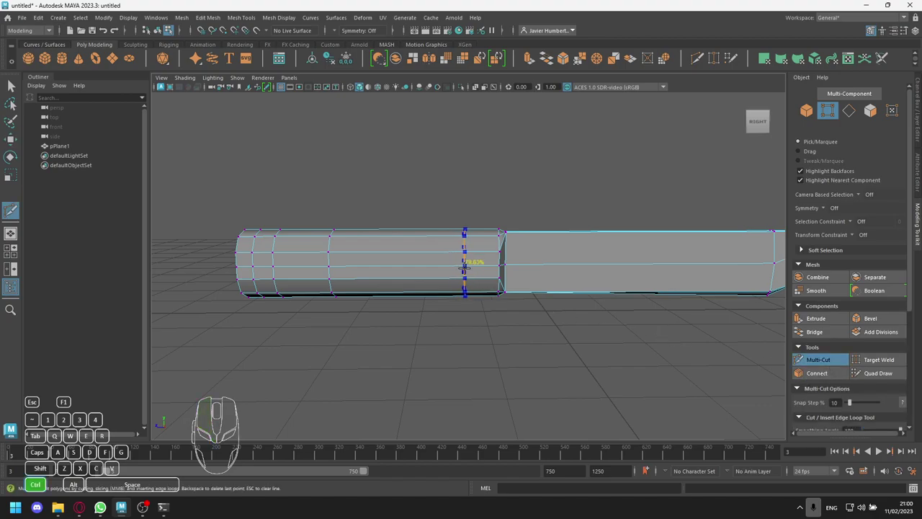
{"action": "left_click_drag", "start_coordinate": [466, 266], "coordinate": [477, 267], "text": "ctrl"}
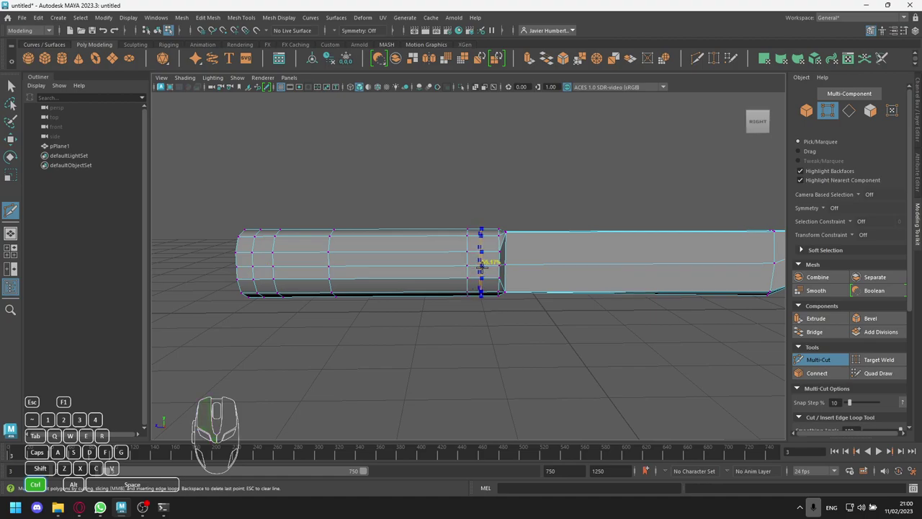
{"action": "left_click", "coordinate": [483, 266], "text": "ctrl"}
{"action": "scroll", "coordinate": [533, 358], "scroll_direction": "up", "scroll_amount": 3}
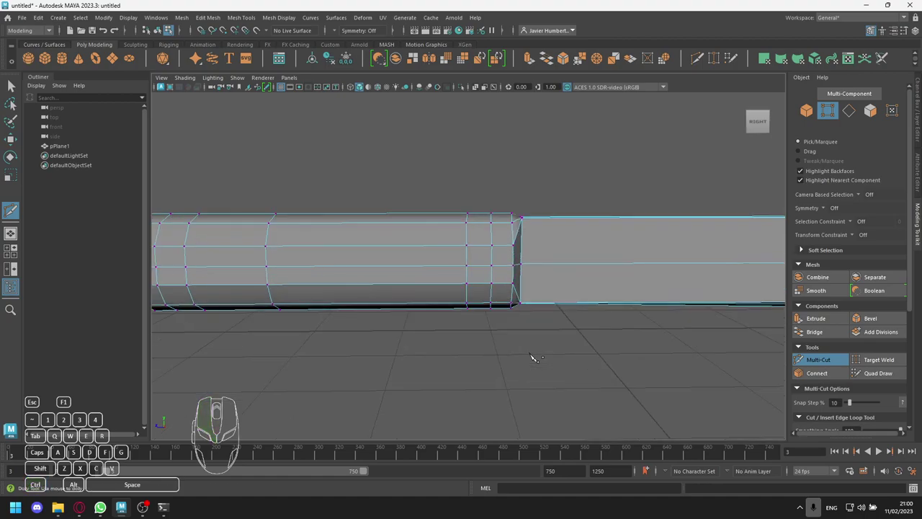
- Raise the three bottom vertices of the new loop nearest the thin part to about Y 0.46, forming a notch in the underside
{"action": "left_click_drag", "start_coordinate": [532, 358], "coordinate": [480, 309], "text": "alt"}
{"action": "left_click_drag", "start_coordinate": [527, 340], "coordinate": [507, 387], "text": "alt"}
{"action": "key", "text": "q"}
{"action": "left_click", "coordinate": [526, 371], "text": "alt"}
{"action": "scroll", "coordinate": [520, 348], "scroll_direction": "up", "scroll_amount": 3}
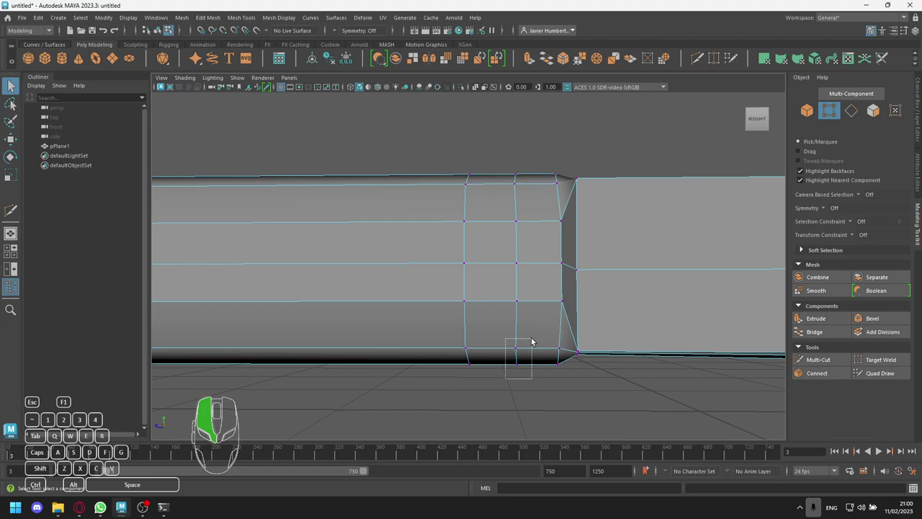
{"action": "left_click_drag", "start_coordinate": [531, 341], "coordinate": [530, 354]}
{"action": "key", "text": "w"}
{"action": "left_click_drag", "start_coordinate": [517, 321], "coordinate": [518, 293]}
{"action": "mouse_move", "coordinate": [505, 393]}
{"action": "left_mouse_down", "text": "alt"}
{"action": "mouse_move", "coordinate": [589, 390]}
{"action": "mouse_move", "coordinate": [560, 377]}
{"action": "mouse_move", "coordinate": [494, 386]}
{"action": "left_mouse_up", "text": "alt"}
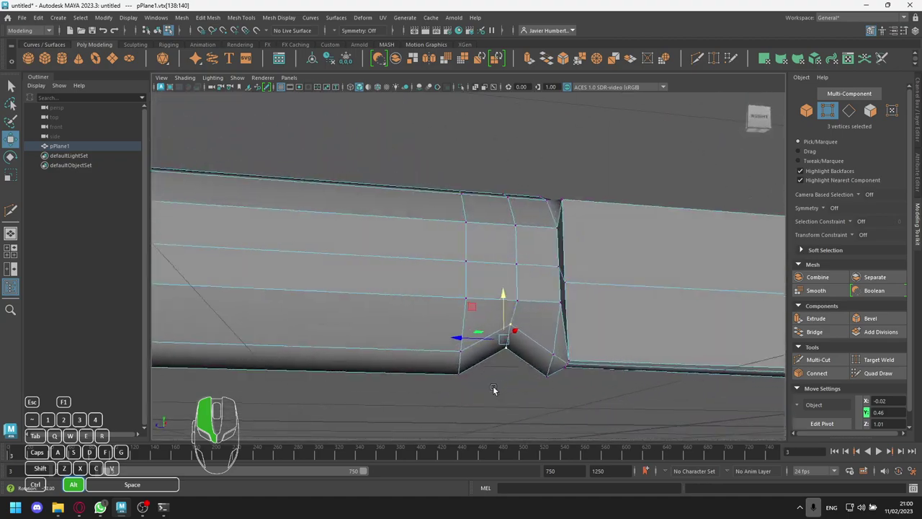
{"action": "scroll", "coordinate": [484, 386], "scroll_direction": "down", "scroll_amount": 5, "text": "alt"}
{"action": "left_click_drag", "start_coordinate": [392, 335], "coordinate": [401, 353], "text": "alt"}
{"action": "scroll", "coordinate": [471, 335], "scroll_direction": "up", "scroll_amount": 5}
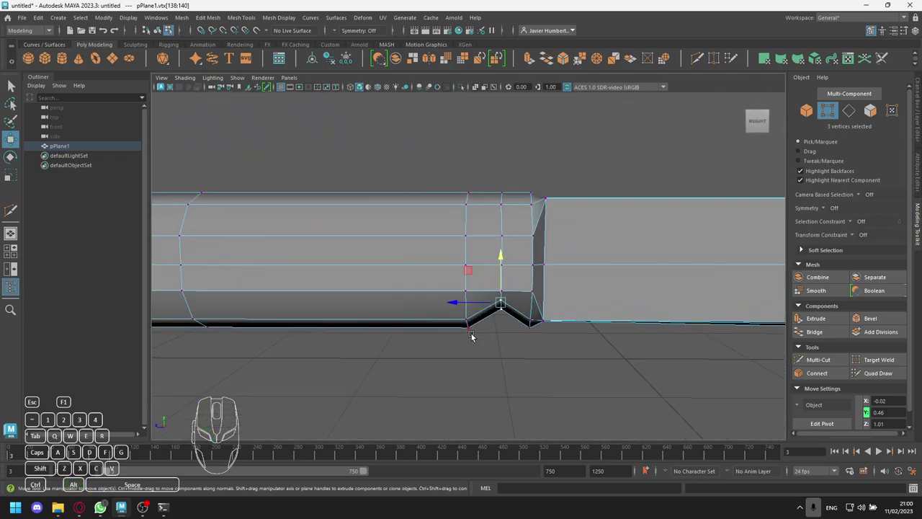
{"action": "left_click", "coordinate": [516, 351]}
- Select the next vertices above the notch on the same loop, move them up along Y, and clear the selection
{"action": "scroll", "coordinate": [513, 356], "scroll_direction": "up", "scroll_amount": 3}
{"action": "left_click_drag", "start_coordinate": [510, 359], "coordinate": [509, 351], "text": "alt"}
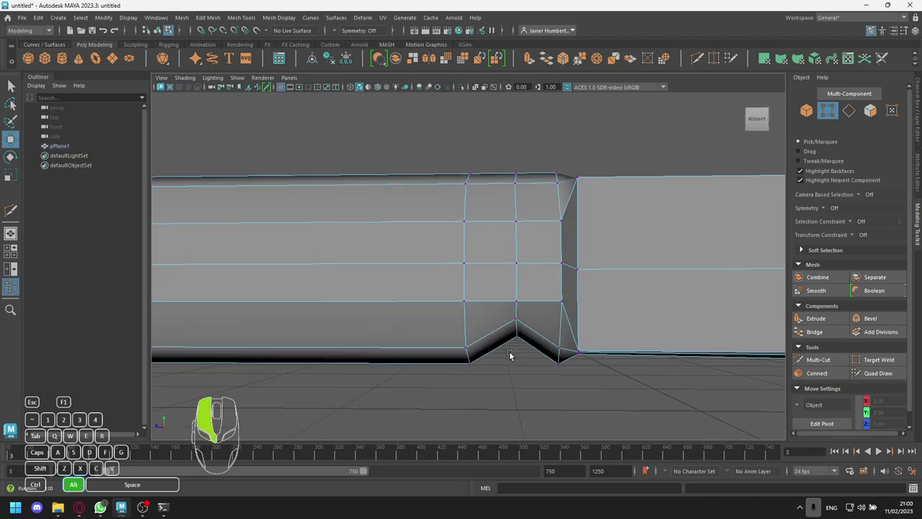
{"action": "left_click_drag", "start_coordinate": [504, 291], "coordinate": [532, 317]}
{"action": "left_click_drag", "start_coordinate": [508, 368], "coordinate": [504, 275], "text": "alt"}
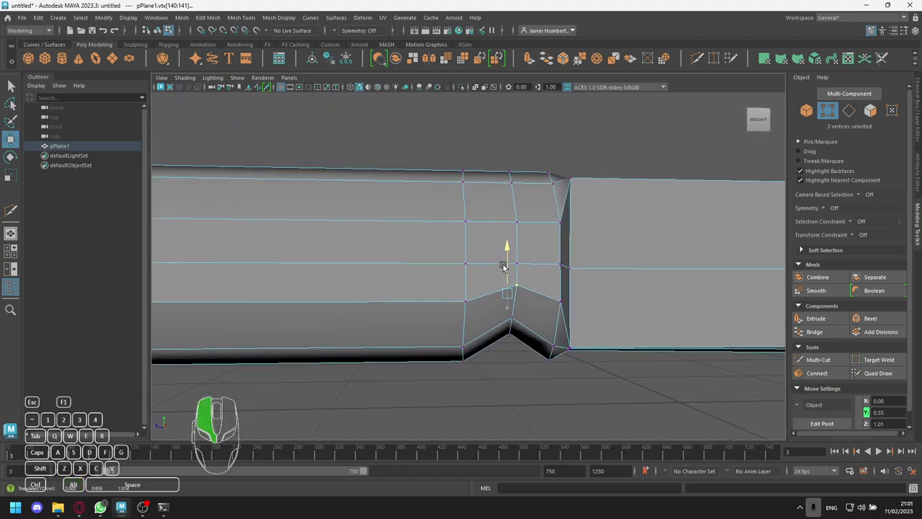
{"action": "left_click", "coordinate": [510, 399]}
{"action": "left_click_drag", "start_coordinate": [509, 400], "coordinate": [480, 379], "text": "alt"}
- Insert another edge loop with Multi-Cut around the wide part, just behind the two loops at the notch
{"action": "left_click", "coordinate": [818, 359]}
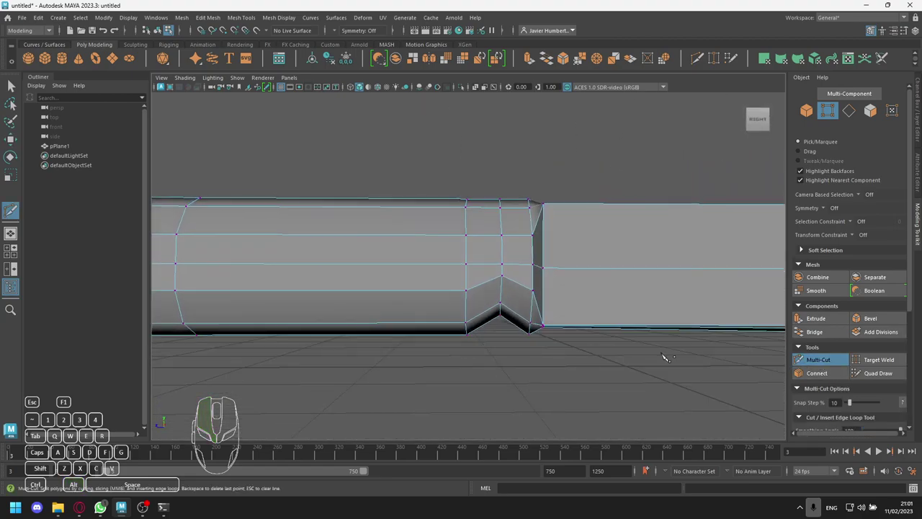
{"action": "left_click", "coordinate": [434, 311], "text": "ctrl"}
{"action": "key", "text": "q"}
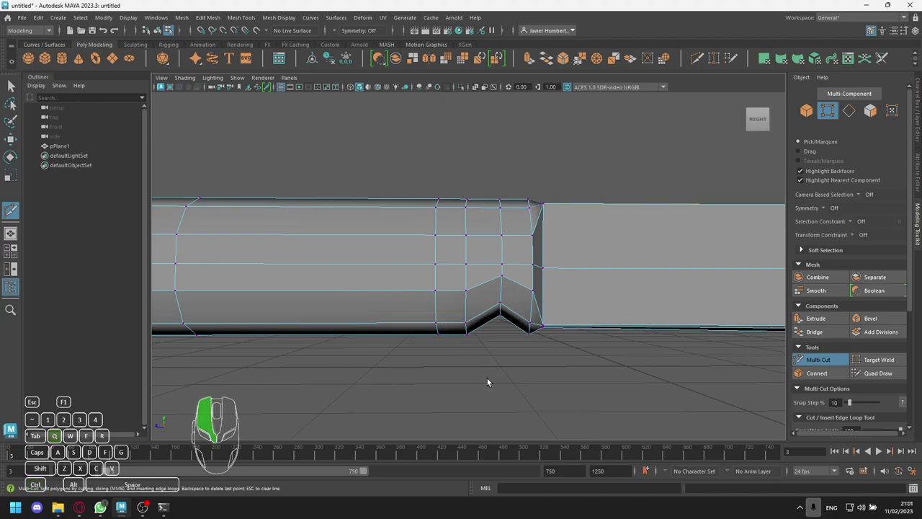
- Raise the five lower vertices of the loop just behind the notch slightly along Y, and clear the selection
{"action": "left_click_drag", "start_coordinate": [475, 284], "coordinate": [463, 272]}
{"action": "key", "text": "w"}
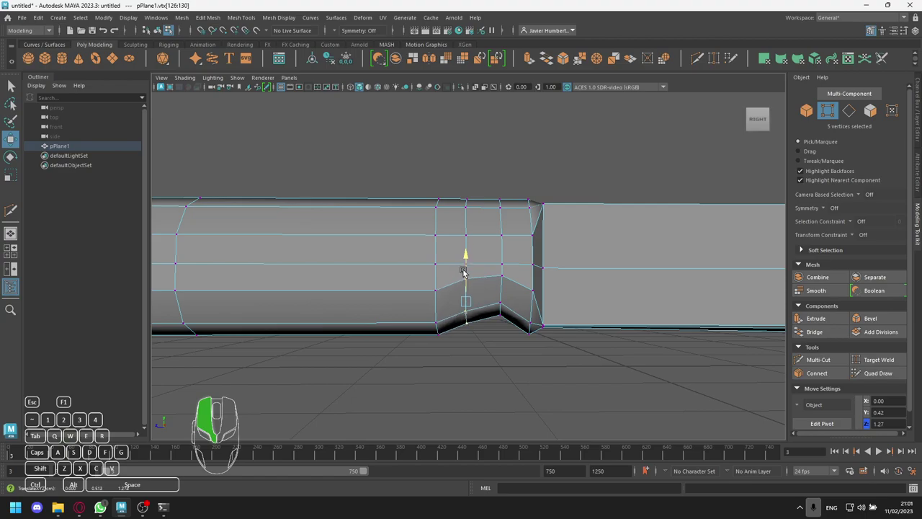
{"action": "left_click", "coordinate": [431, 375]}
- Select the bottom vertices around the loops at the handle's butt end and lower them along Y to form a downward bulge
{"action": "mouse_move", "coordinate": [431, 375]}
{"action": "left_mouse_down", "text": "alt"}
{"action": "mouse_move", "coordinate": [517, 366]}
{"action": "mouse_move", "coordinate": [618, 382]}
{"action": "mouse_move", "coordinate": [413, 378]}
{"action": "left_mouse_up", "text": "alt"}
{"action": "middle_click_drag", "start_coordinate": [371, 365], "coordinate": [590, 361], "text": "alt"}
{"action": "middle_click_drag", "start_coordinate": [244, 361], "coordinate": [399, 354], "text": "alt"}
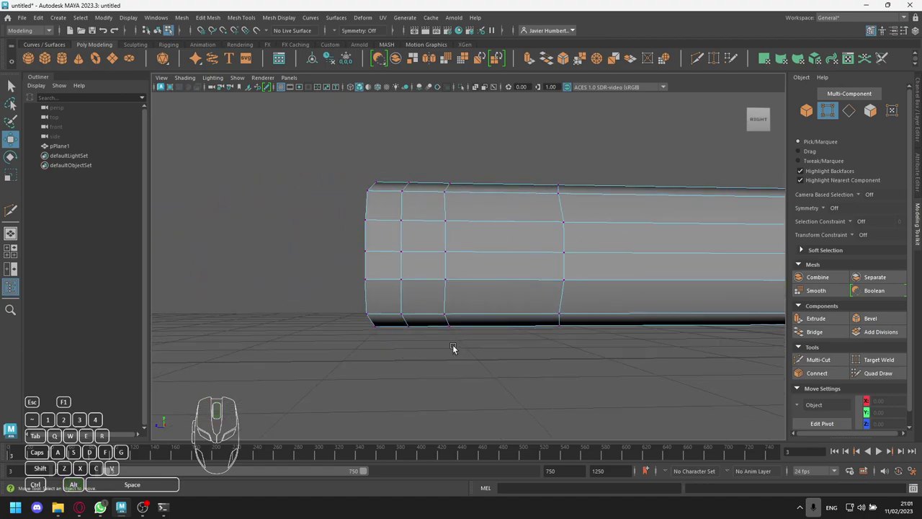
{"action": "left_click_drag", "start_coordinate": [349, 308], "coordinate": [349, 309]}
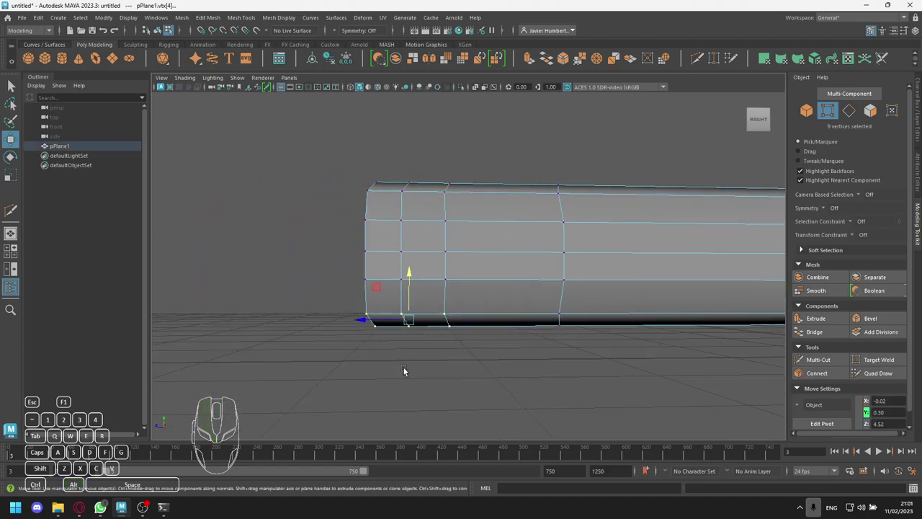
{"action": "left_click", "coordinate": [454, 381]}
{"action": "key", "text": "b"}
{"action": "left_click_drag", "start_coordinate": [428, 352], "coordinate": [497, 309], "text": "alt"}
{"action": "left_click", "coordinate": [446, 268]}
{"action": "left_click_drag", "start_coordinate": [633, 321], "coordinate": [568, 352], "text": "alt"}
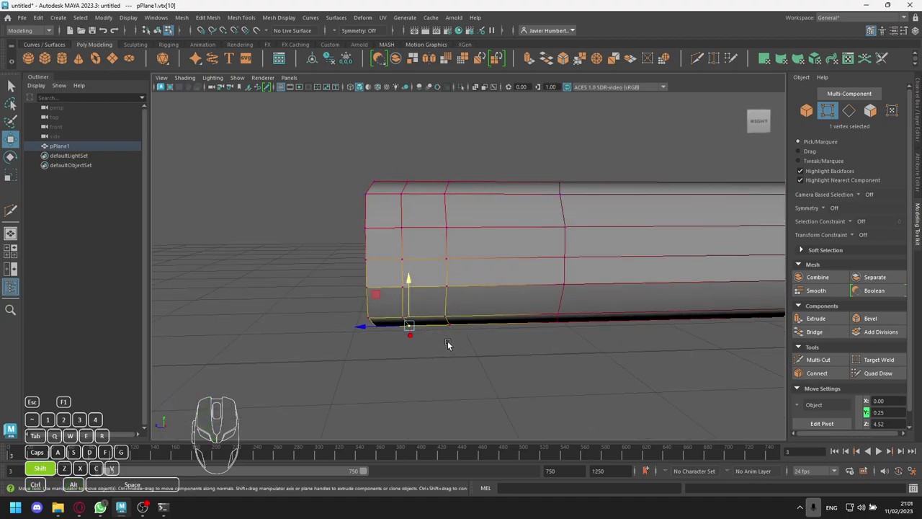
{"action": "left_click_drag", "start_coordinate": [447, 344], "coordinate": [308, 366]}
{"action": "left_click_drag", "start_coordinate": [404, 294], "coordinate": [407, 309]}
{"action": "left_click_drag", "start_coordinate": [549, 378], "coordinate": [412, 314], "text": "alt"}
{"action": "left_click", "coordinate": [493, 382]}
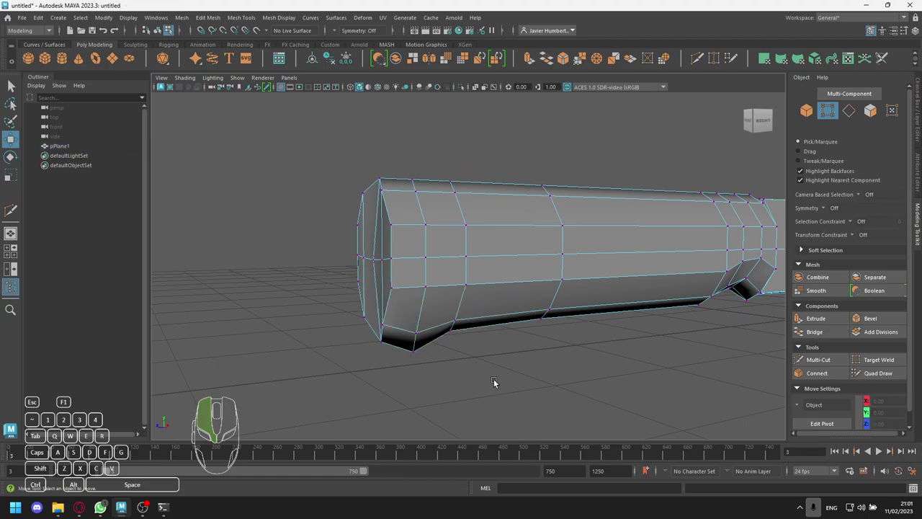
- Select the nine lower vertices at the handle's butt end and move them along Y to about 0.33
{"action": "left_click_drag", "start_coordinate": [350, 309], "coordinate": [601, 360]}
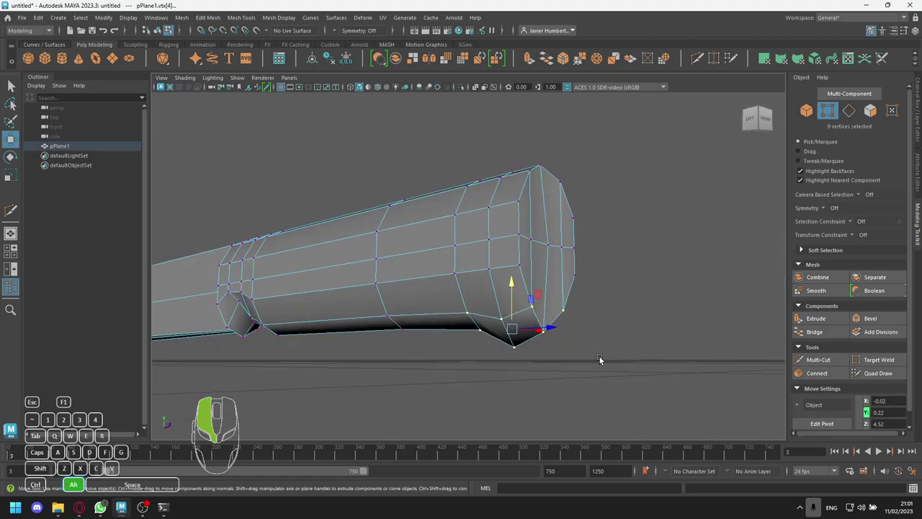
{"action": "left_click_drag", "start_coordinate": [509, 297], "coordinate": [468, 350]}
{"action": "middle_click_drag", "start_coordinate": [567, 352], "coordinate": [461, 351], "text": "alt"}
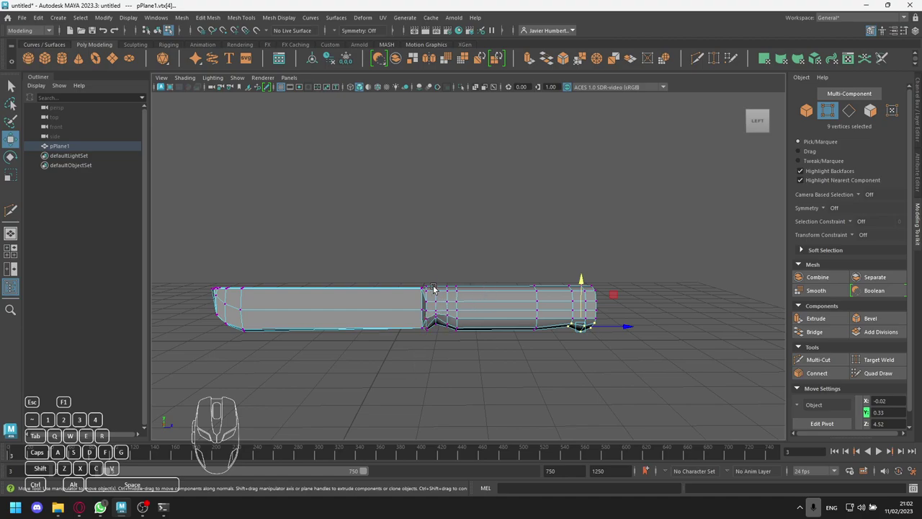
- Select all the handle's vertices, move them along Z toward the blade to close up the junction, and clear the selection
{"action": "right_click_drag", "start_coordinate": [440, 304], "coordinate": [442, 335], "text": "alt"}
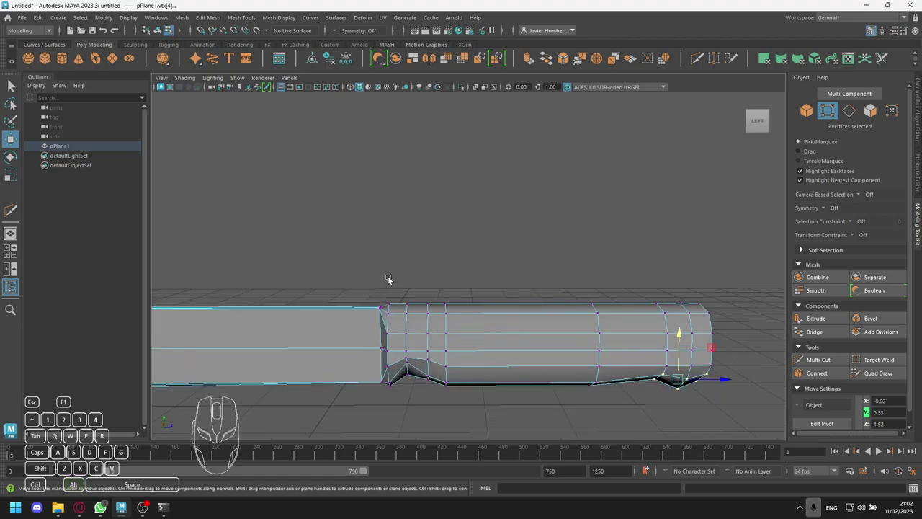
{"action": "left_click_drag", "start_coordinate": [386, 279], "coordinate": [390, 377]}
{"action": "left_click_drag", "start_coordinate": [400, 429], "coordinate": [735, 421]}
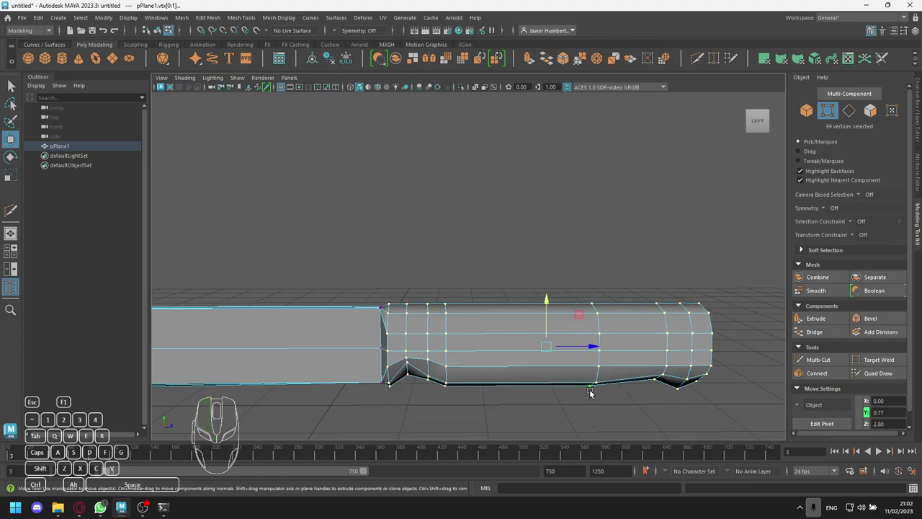
{"action": "left_click_drag", "start_coordinate": [597, 347], "coordinate": [584, 349]}
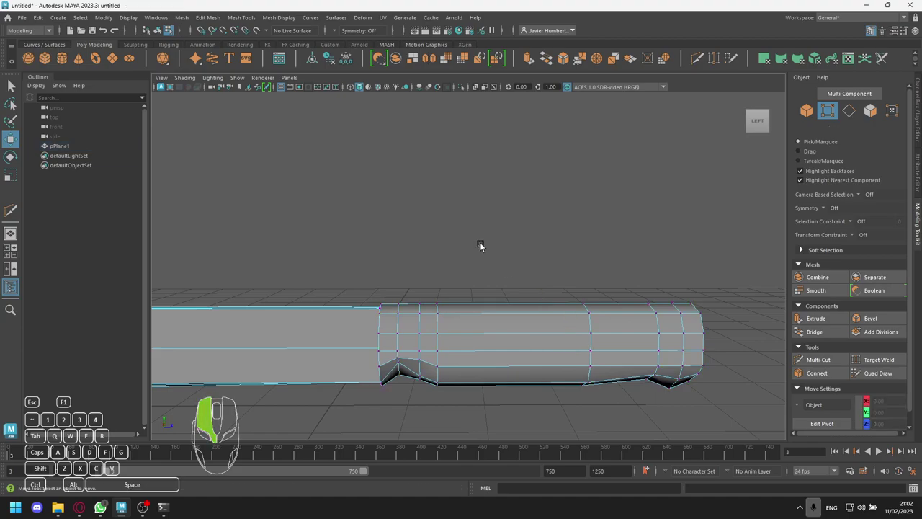
{"action": "left_click", "coordinate": [481, 247]}
- Select all the handle's faces and assign them a new Lambert material
{"action": "scroll", "coordinate": [454, 320], "scroll_direction": "down", "scroll_amount": 3}
{"action": "key", "text": "F11"}
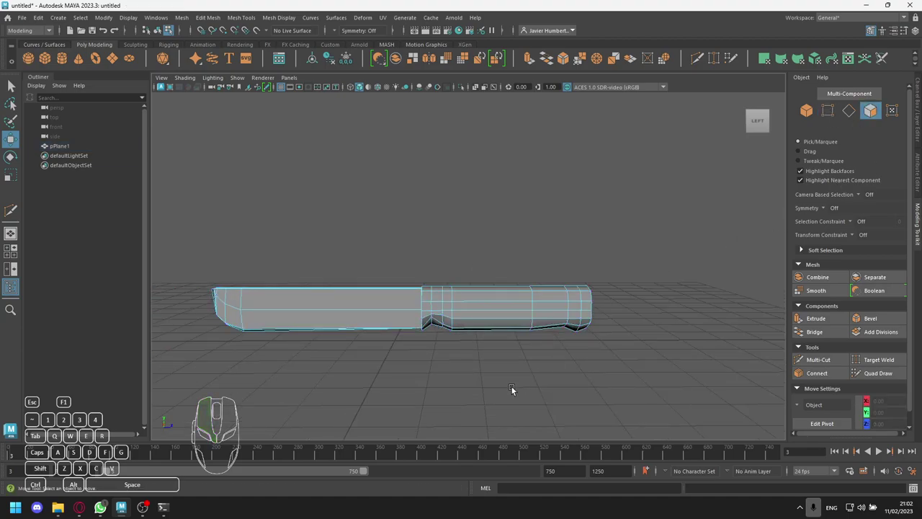
{"action": "scroll", "coordinate": [490, 371], "scroll_direction": "up", "scroll_amount": 2}
{"action": "left_click_drag", "start_coordinate": [405, 267], "coordinate": [401, 373]}
{"action": "left_click_drag", "start_coordinate": [458, 402], "coordinate": [659, 393]}
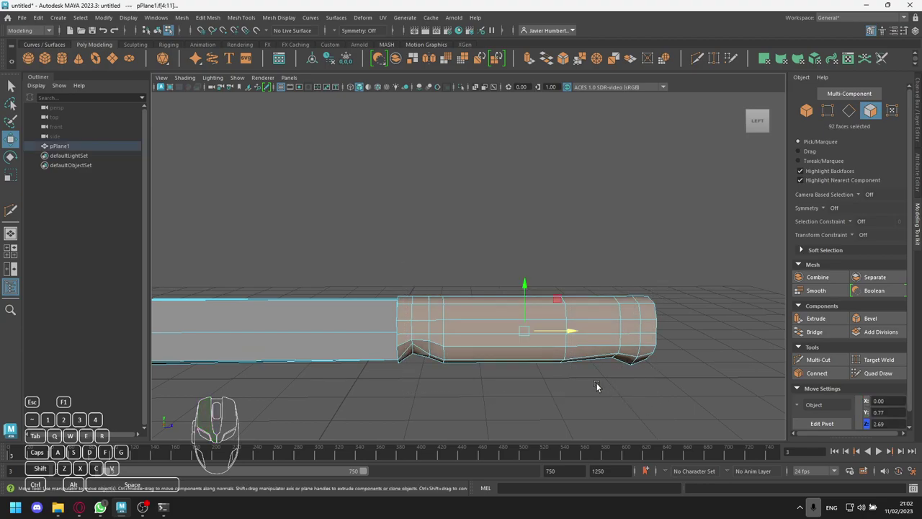
{"action": "right_click", "coordinate": [546, 315]}
{"action": "right_click_drag", "start_coordinate": [548, 317], "coordinate": [550, 469]}
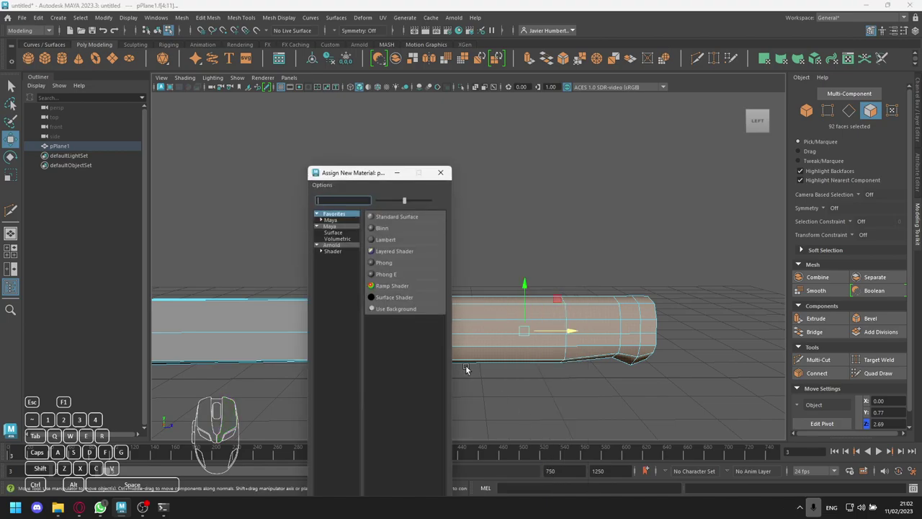
{"action": "left_click", "coordinate": [386, 239]}
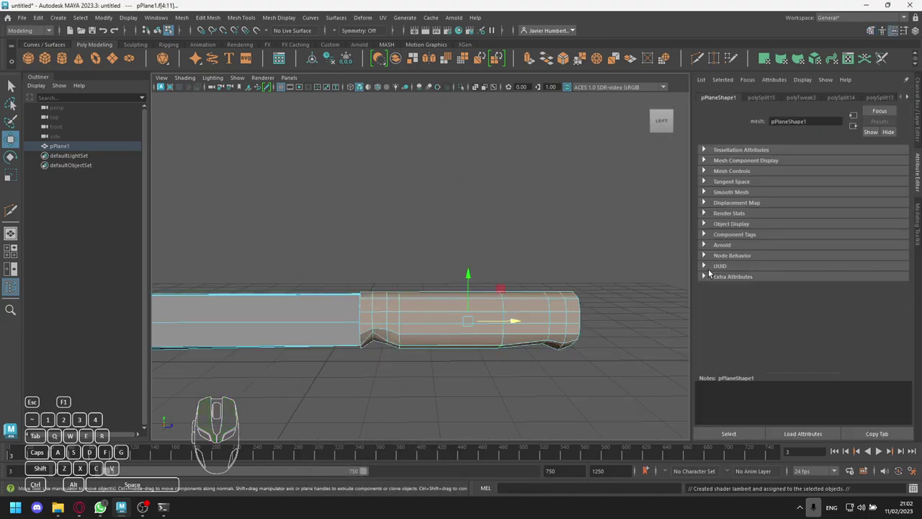
- Bring up the attributes of the handle's new Lambert material and set its color to black
{"action": "left_click", "coordinate": [906, 101]}
{"action": "left_click", "coordinate": [906, 100]}
{"action": "left_click", "coordinate": [906, 100]}
{"action": "left_click", "coordinate": [882, 99]}
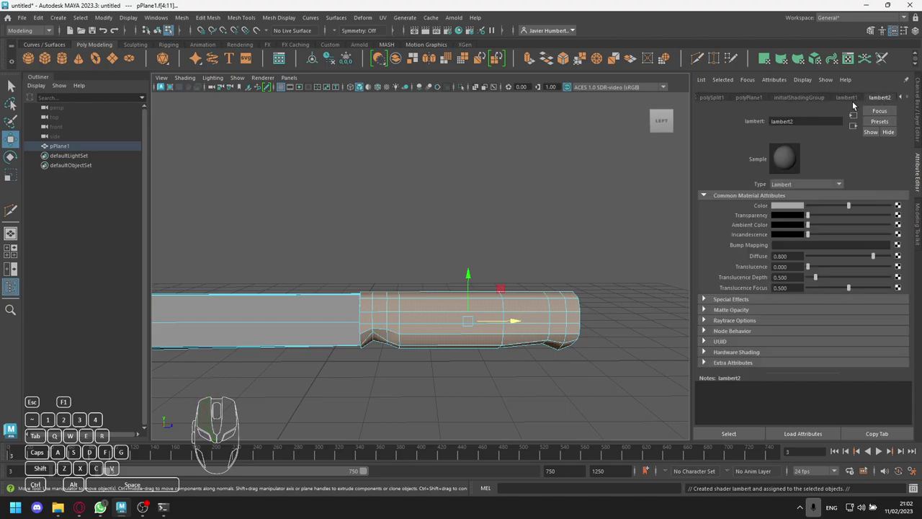
{"action": "left_click", "coordinate": [788, 206]}
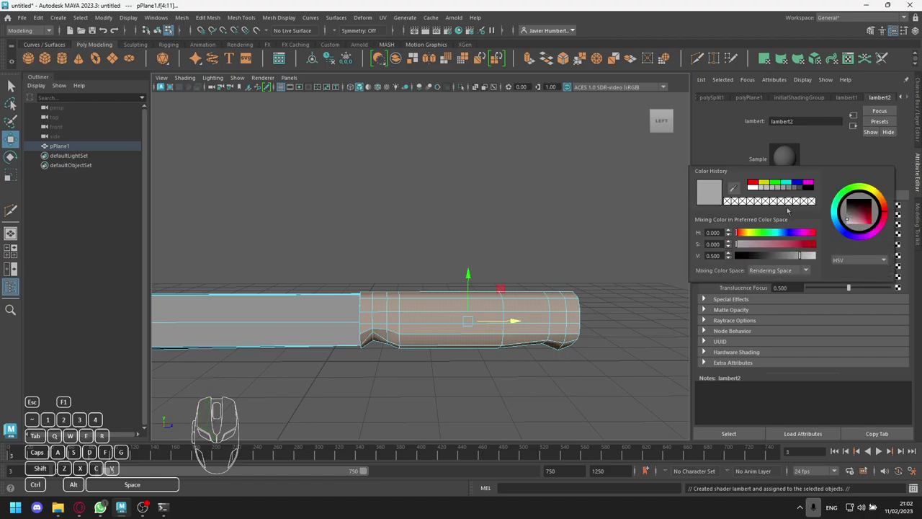
{"action": "left_click", "coordinate": [812, 189]}
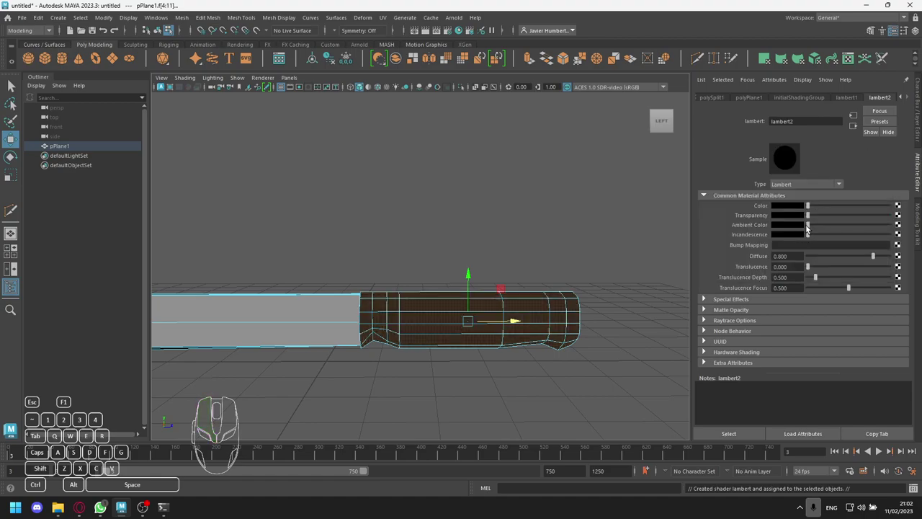
- Lighten the handle material's color, ambient color and incandescence slightly, set its diffuse to 0.702, and clear the selection
{"action": "left_click_drag", "start_coordinate": [807, 229], "coordinate": [863, 257]}
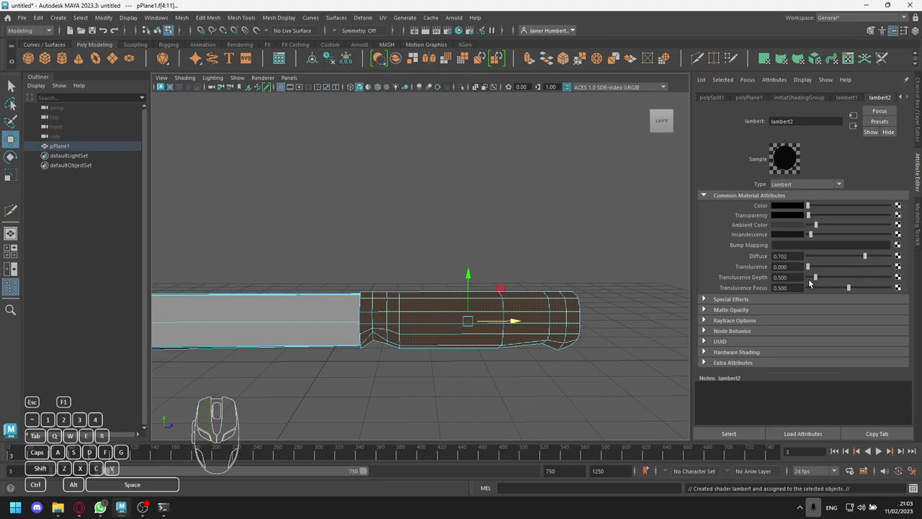
{"action": "left_click", "coordinate": [731, 299]}
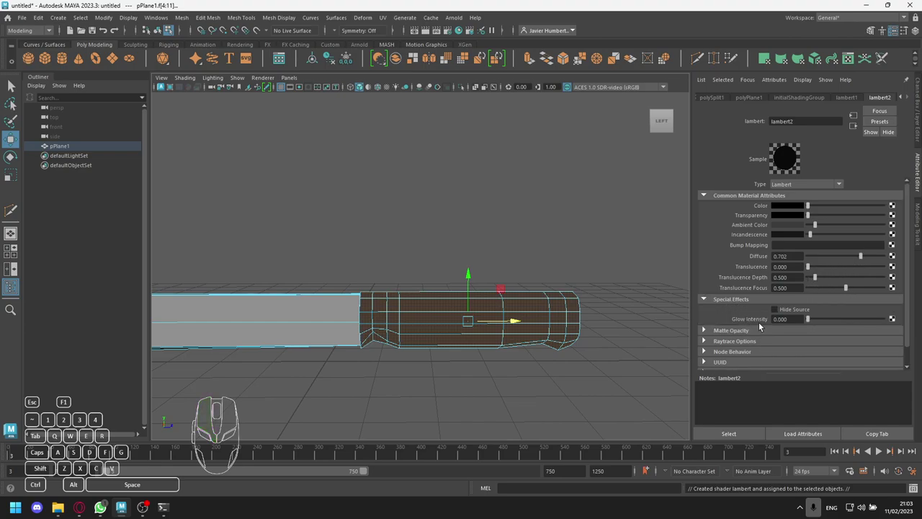
{"action": "left_click", "coordinate": [731, 301]}
{"action": "mouse_move", "coordinate": [807, 209]}
{"action": "left_mouse_down"}
{"action": "mouse_move", "coordinate": [818, 208]}
{"action": "mouse_move", "coordinate": [810, 209]}
{"action": "left_mouse_up"}
{"action": "left_click", "coordinate": [804, 222]}
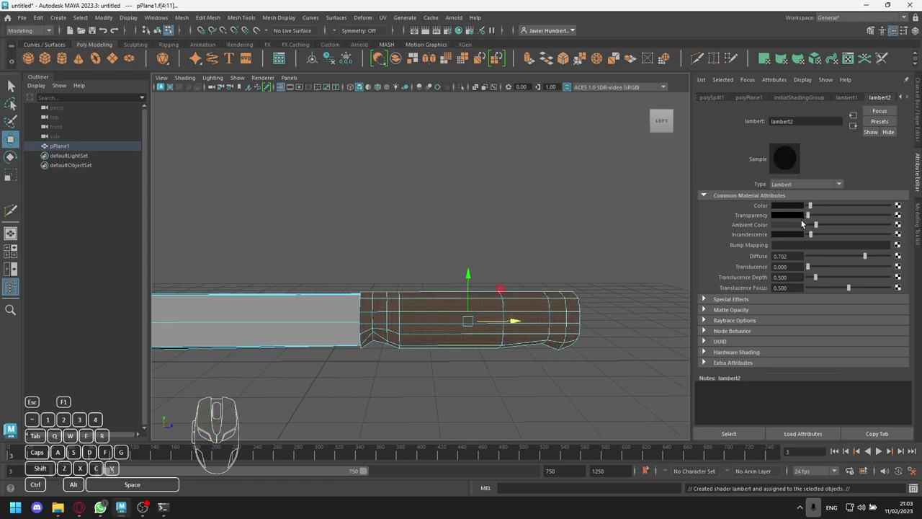
{"action": "left_click", "coordinate": [574, 259]}
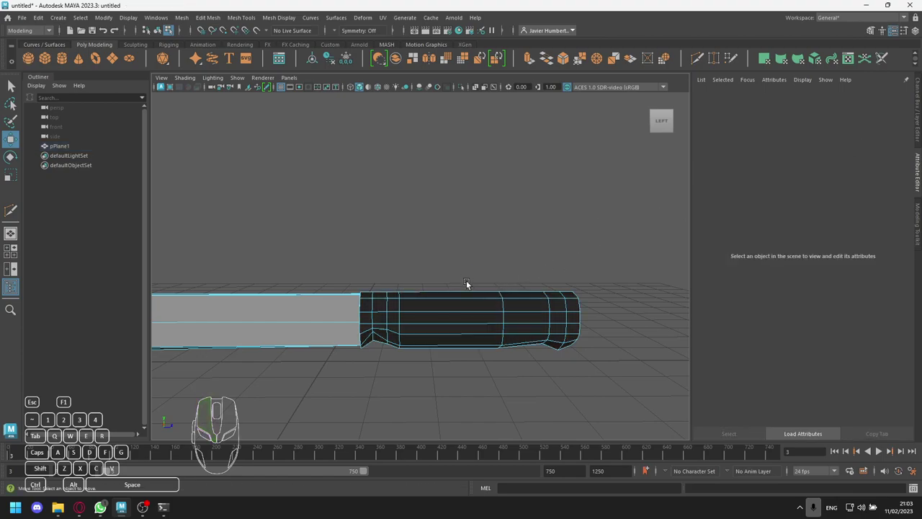
- Select the light grey faces on the handle's front shoulder where it meets the blade
{"action": "left_click_drag", "start_coordinate": [504, 335], "coordinate": [475, 325], "text": "alt"}
{"action": "scroll", "coordinate": [480, 350], "scroll_direction": "up", "scroll_amount": 5, "text": "alt"}
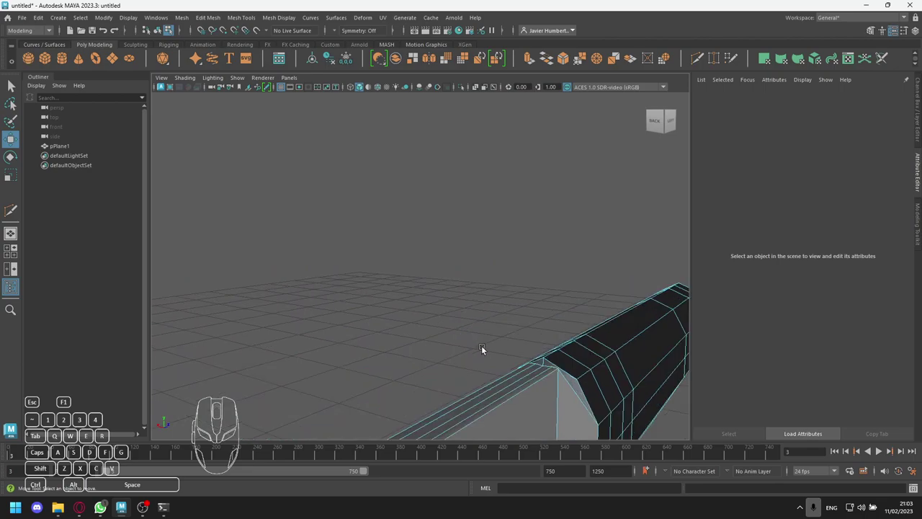
{"action": "left_click_drag", "start_coordinate": [548, 367], "coordinate": [436, 266], "text": "alt"}
{"action": "left_click", "coordinate": [471, 343], "text": "shift"}
{"action": "left_click", "coordinate": [472, 288], "text": "shift"}
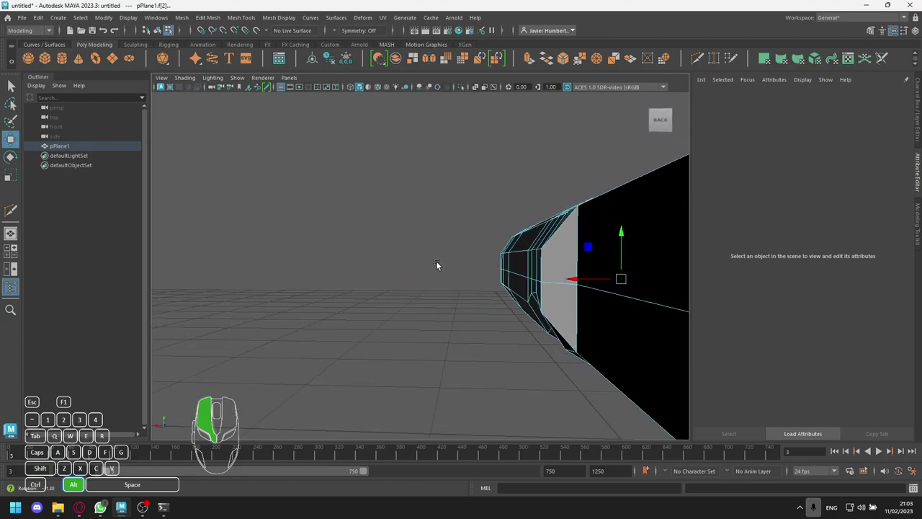
{"action": "left_click", "coordinate": [562, 288], "text": "shift"}
{"action": "left_click_drag", "start_coordinate": [565, 232], "coordinate": [510, 321], "text": "alt"}
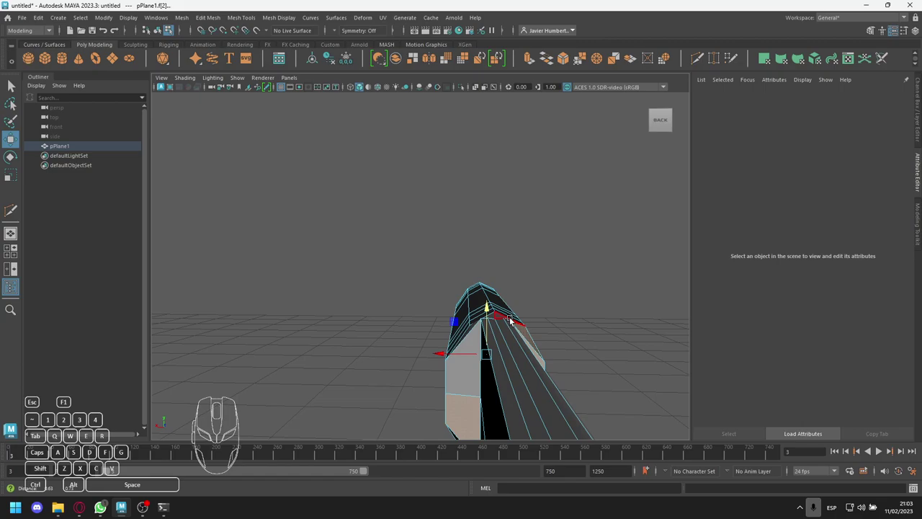
- Add the remaining upper and lower light grey faces on the near side of the shoulder to the selection
{"action": "mouse_move", "coordinate": [578, 314]}
{"action": "left_mouse_down", "text": "alt"}
{"action": "mouse_move", "coordinate": [584, 303]}
{"action": "mouse_move", "coordinate": [594, 308]}
{"action": "mouse_move", "coordinate": [575, 320]}
{"action": "left_mouse_up", "text": "alt"}
{"action": "right_click_drag", "start_coordinate": [575, 319], "coordinate": [544, 303], "text": "alt"}
{"action": "left_click_drag", "start_coordinate": [544, 304], "coordinate": [494, 272], "text": "alt"}
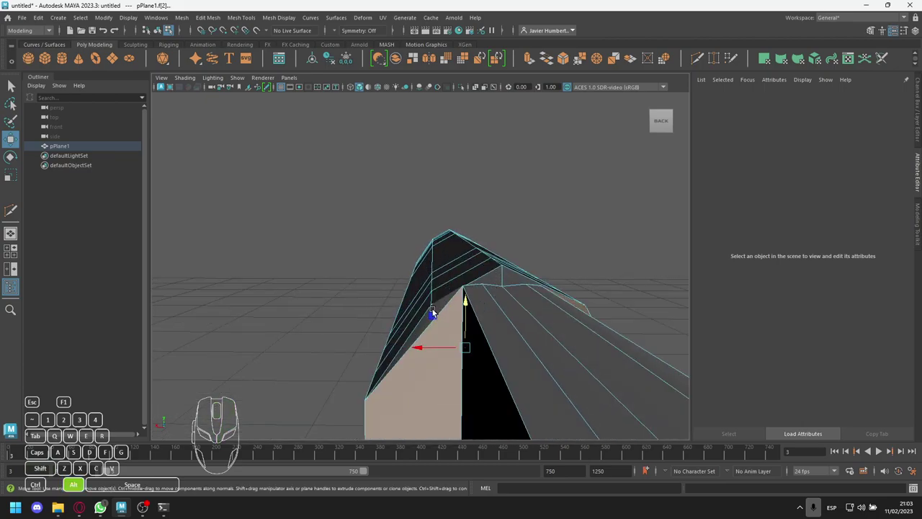
{"action": "left_click", "coordinate": [512, 279], "text": "shift"}
{"action": "left_click_drag", "start_coordinate": [367, 345], "coordinate": [381, 334], "text": "alt"}
{"action": "scroll", "coordinate": [392, 339], "scroll_direction": "up", "scroll_amount": 2}
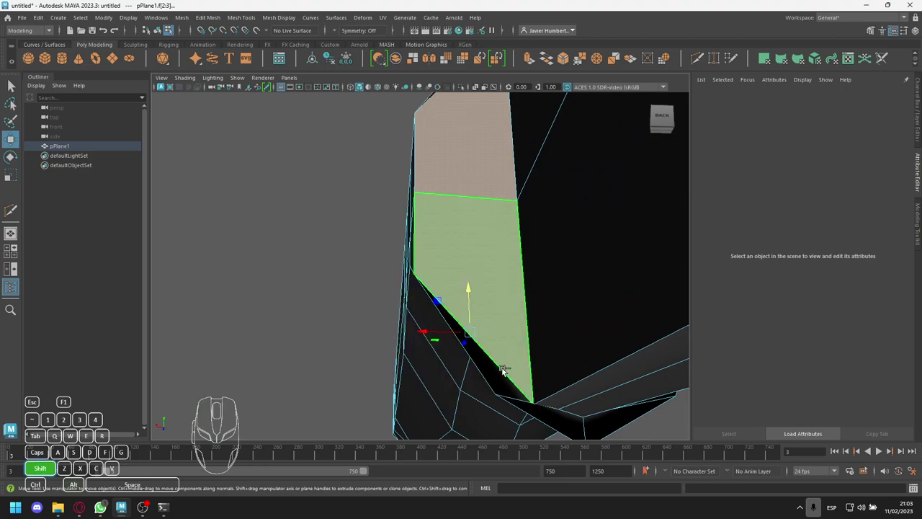
{"action": "left_click", "coordinate": [512, 389], "text": "shift"}
- Complete the shoulder face selection from the other side and underneath, and assign those faces the dark Lambert material
{"action": "left_click_drag", "start_coordinate": [628, 389], "coordinate": [528, 352], "text": "alt"}
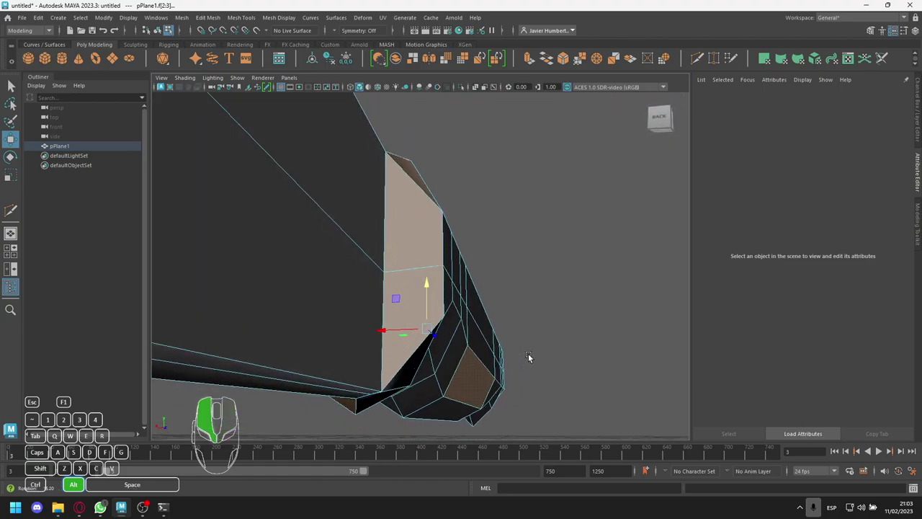
{"action": "left_click", "coordinate": [377, 400], "text": "shift"}
{"action": "left_click", "coordinate": [397, 351], "text": "shift"}
{"action": "left_click_drag", "start_coordinate": [479, 310], "coordinate": [458, 360], "text": "alt"}
{"action": "left_click", "coordinate": [460, 404], "text": "shift"}
{"action": "left_click_drag", "start_coordinate": [460, 404], "coordinate": [430, 352], "text": "alt"}
{"action": "right_click_drag", "start_coordinate": [386, 341], "coordinate": [460, 462]}
{"action": "left_click", "coordinate": [440, 372]}
{"action": "left_click_drag", "start_coordinate": [440, 373], "coordinate": [416, 369], "text": "alt"}
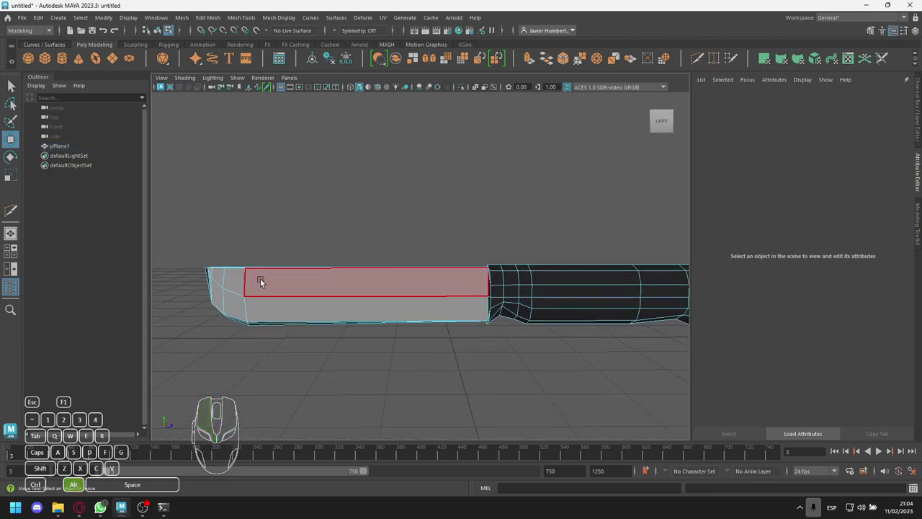
- Select all the blade's faces and assign them a new Blinn material
{"action": "left_click_drag", "start_coordinate": [173, 208], "coordinate": [496, 355]}
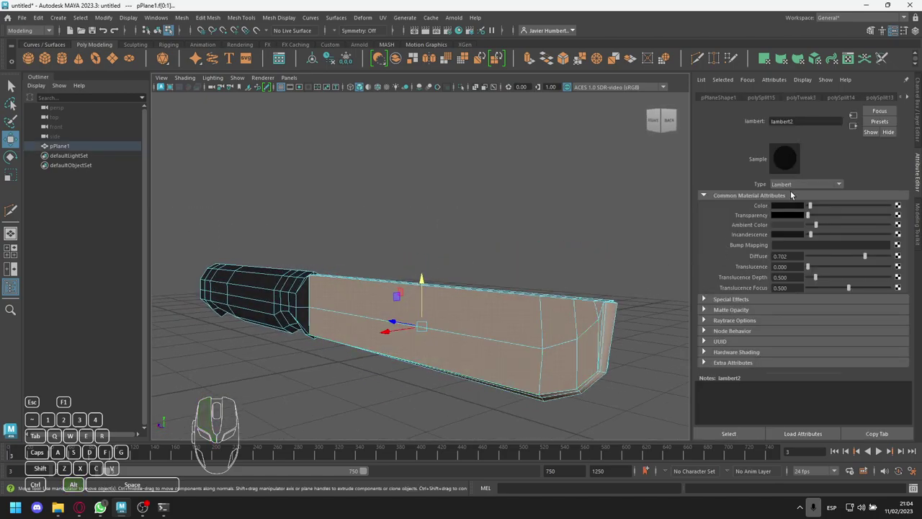
{"action": "left_click", "coordinate": [518, 308]}
{"action": "right_click_drag", "start_coordinate": [477, 318], "coordinate": [476, 466]}
{"action": "left_click_drag", "start_coordinate": [504, 303], "coordinate": [446, 205], "text": "alt"}
{"action": "left_click_drag", "start_coordinate": [376, 175], "coordinate": [93, 85]}
{"action": "mouse_move", "coordinate": [403, 216]}
{"action": "left_mouse_down", "text": "alt"}
{"action": "mouse_move", "coordinate": [388, 209]}
{"action": "mouse_move", "coordinate": [435, 173]}
{"action": "mouse_move", "coordinate": [525, 190]}
{"action": "mouse_move", "coordinate": [483, 221]}
{"action": "mouse_move", "coordinate": [404, 209]}
{"action": "left_mouse_up", "text": "alt"}
{"action": "left_click_drag", "start_coordinate": [97, 86], "coordinate": [349, 95]}
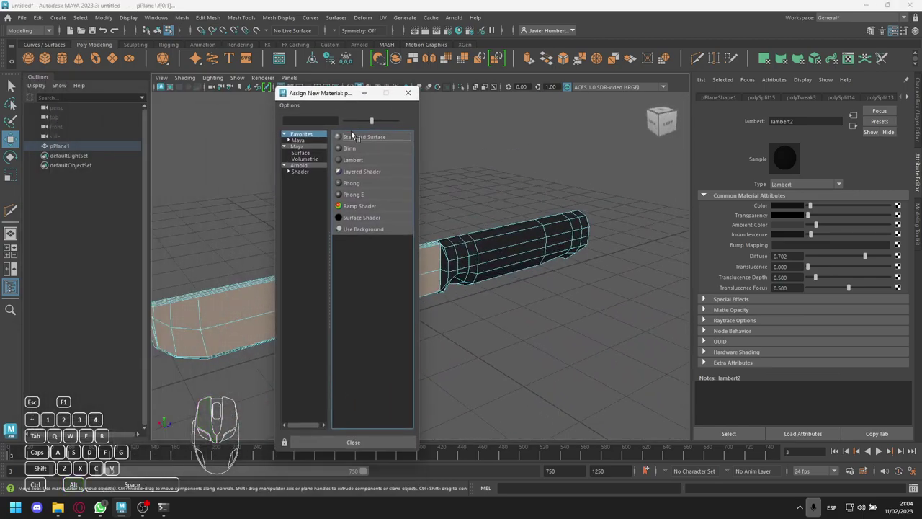
{"action": "left_click", "coordinate": [350, 149]}
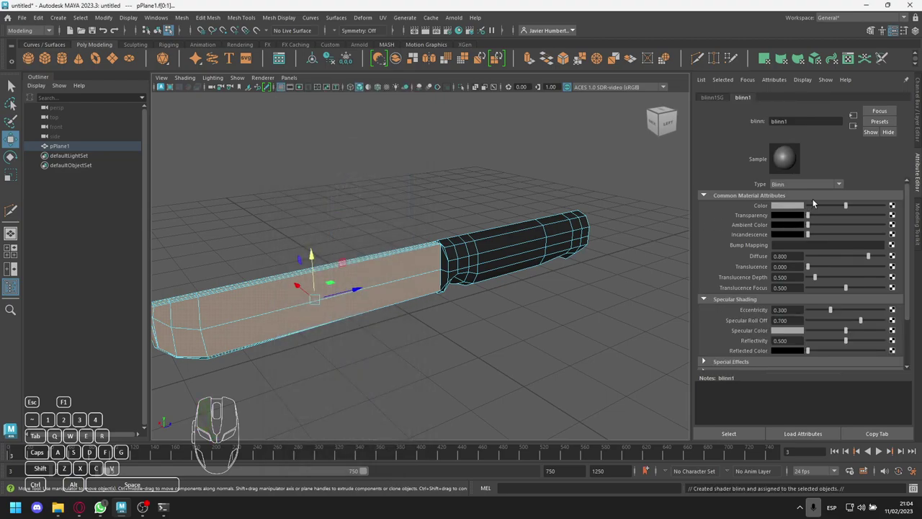
- Set the Blinn material's color to light grey with V 0.890 and raise its incandescence slightly
{"action": "left_click", "coordinate": [793, 206]}
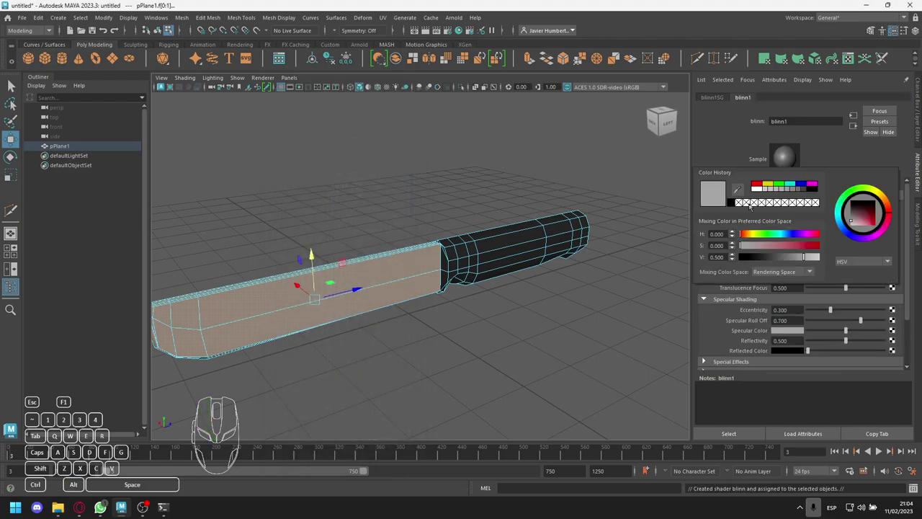
{"action": "left_click", "coordinate": [765, 190]}
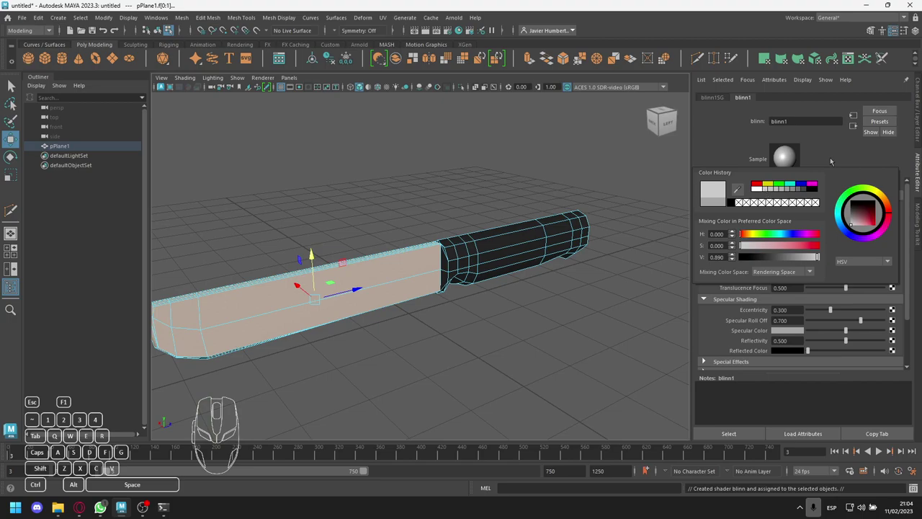
{"action": "left_click_drag", "start_coordinate": [811, 238], "coordinate": [821, 235]}
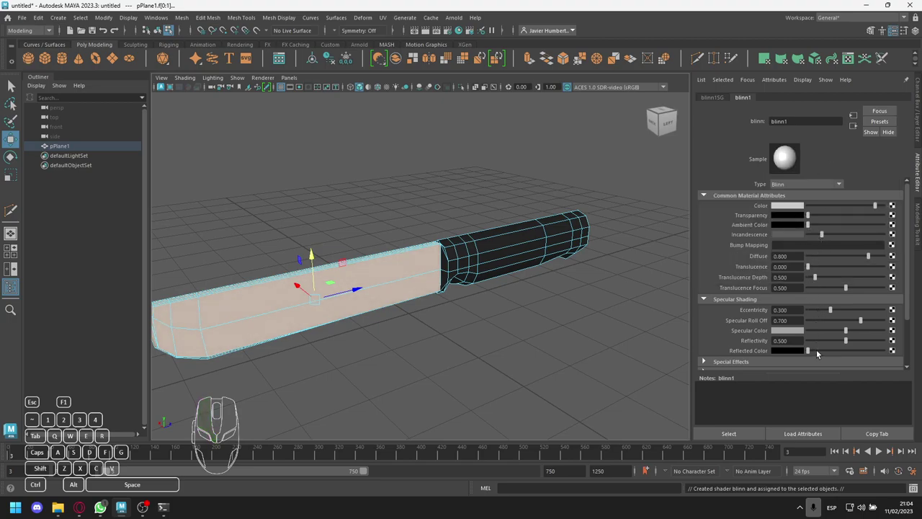
- Raise the Blinn material's reflected color slightly and check its special effects and matte opacity settings
{"action": "left_click_drag", "start_coordinate": [809, 350], "coordinate": [823, 350]}
{"action": "scroll", "coordinate": [774, 360], "scroll_direction": "down", "scroll_amount": 2}
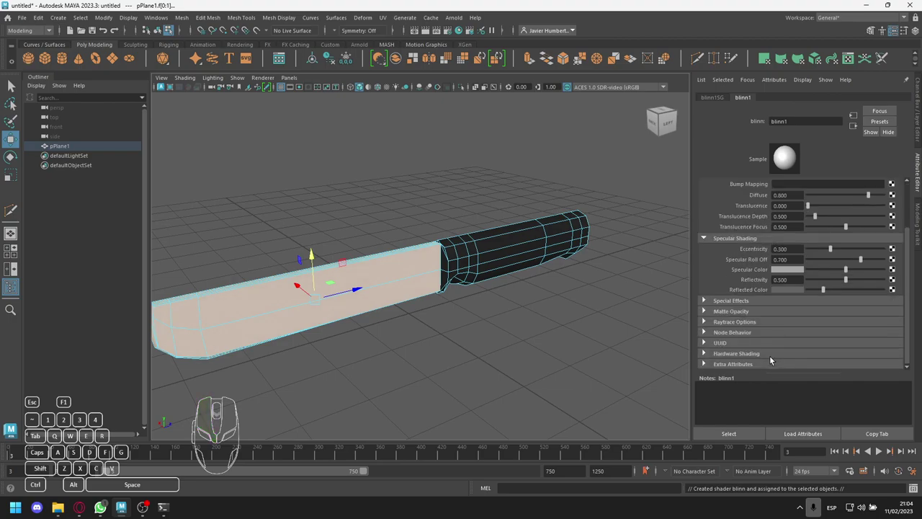
{"action": "left_click", "coordinate": [731, 301]}
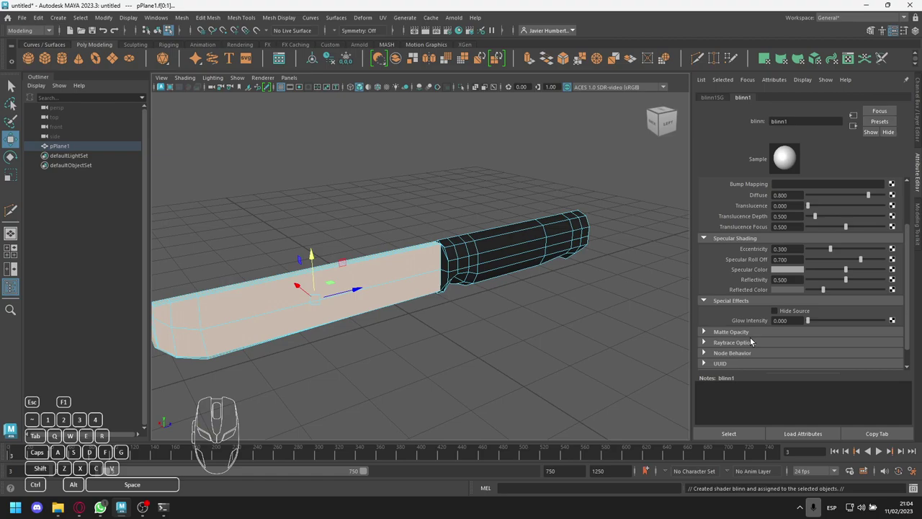
{"action": "left_click", "coordinate": [710, 302]}
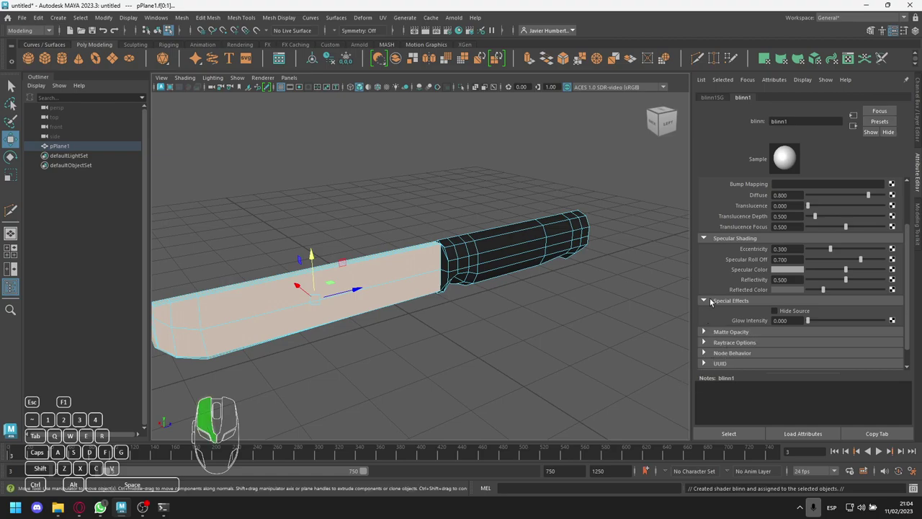
{"action": "left_click", "coordinate": [720, 312]}
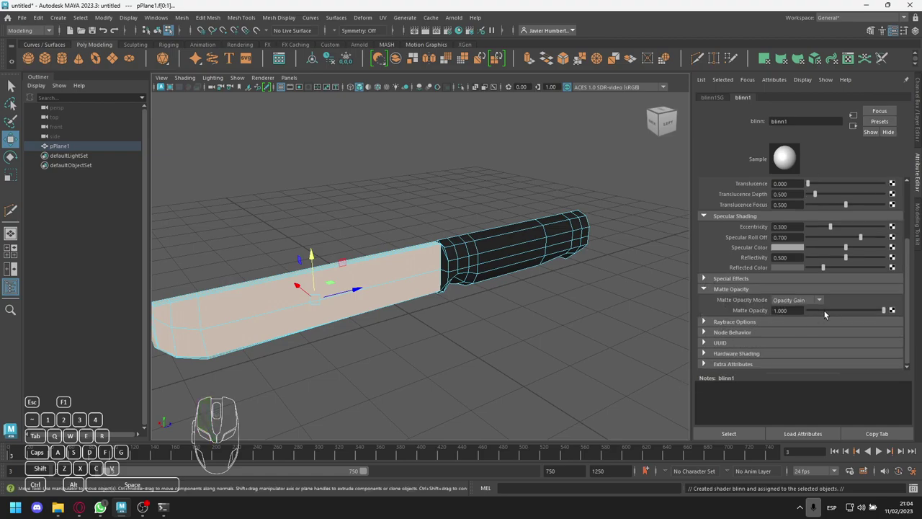
{"action": "left_click_drag", "start_coordinate": [862, 310], "coordinate": [841, 311]}
{"action": "left_click", "coordinate": [742, 290]}
- Set the Blinn material's refractive index to 1.294 and its refraction limit to 7 in the raytrace options
{"action": "left_click", "coordinate": [739, 322]}
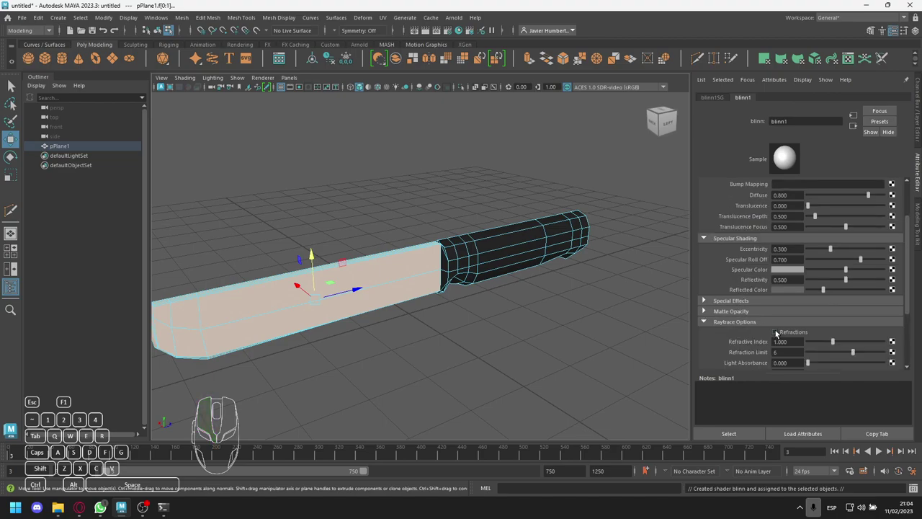
{"action": "scroll", "coordinate": [763, 288], "scroll_direction": "down", "scroll_amount": 3}
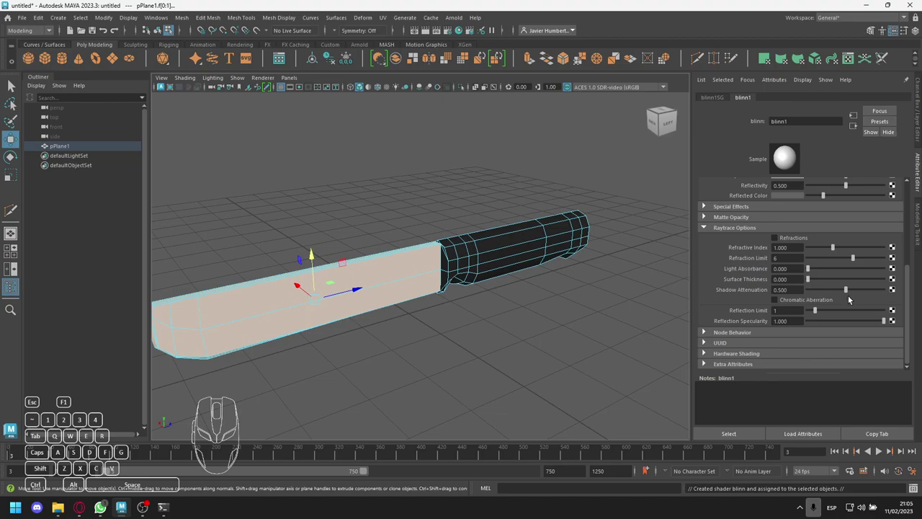
{"action": "left_click_drag", "start_coordinate": [834, 248], "coordinate": [857, 256]}
{"action": "left_click", "coordinate": [741, 334]}
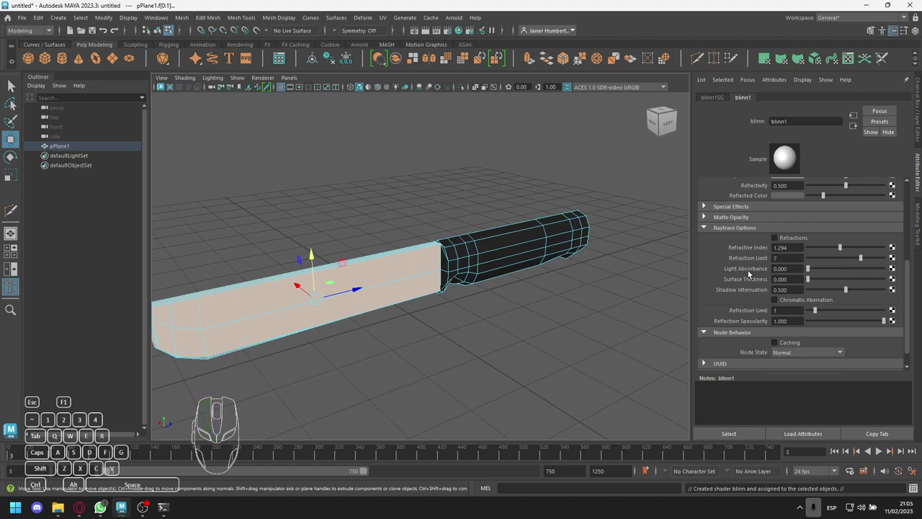
{"action": "left_click", "coordinate": [737, 227]}
{"action": "left_click", "coordinate": [736, 312]}
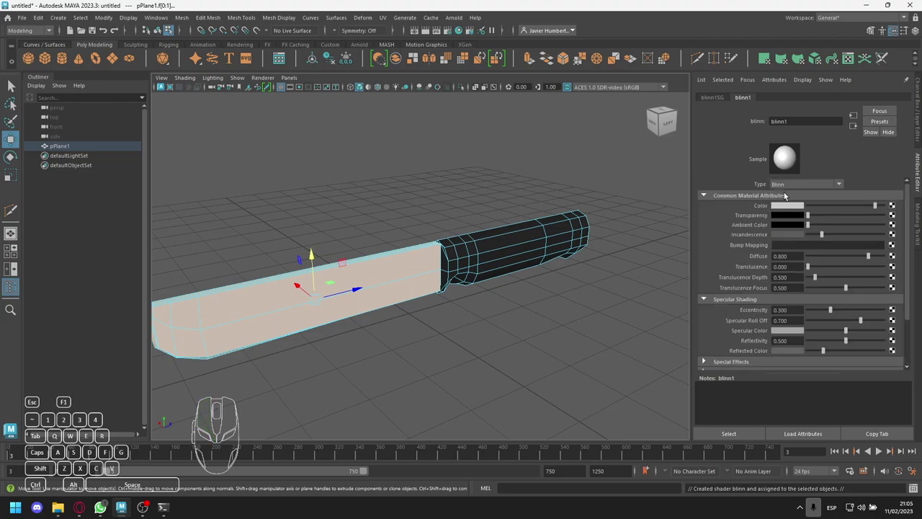
- Select the handle's faces from the side and preview the knife with smoothed geometry
{"action": "left_click", "coordinate": [506, 344]}
{"action": "left_click_drag", "start_coordinate": [487, 345], "coordinate": [336, 329], "text": "alt"}
{"action": "middle_click_drag", "start_coordinate": [336, 329], "coordinate": [479, 317], "text": "alt"}
{"action": "mouse_move", "coordinate": [480, 314]}
{"action": "left_mouse_down", "text": "alt"}
{"action": "mouse_move", "coordinate": [449, 319]}
{"action": "mouse_move", "coordinate": [545, 324]}
{"action": "mouse_move", "coordinate": [429, 321]}
{"action": "mouse_move", "coordinate": [494, 303]}
{"action": "left_mouse_up", "text": "alt"}
{"action": "middle_click_drag", "start_coordinate": [494, 303], "coordinate": [443, 308], "text": "alt"}
{"action": "left_click_drag", "start_coordinate": [443, 308], "coordinate": [559, 294], "text": "alt"}
{"action": "scroll", "coordinate": [477, 298], "scroll_direction": "down", "scroll_amount": 3}
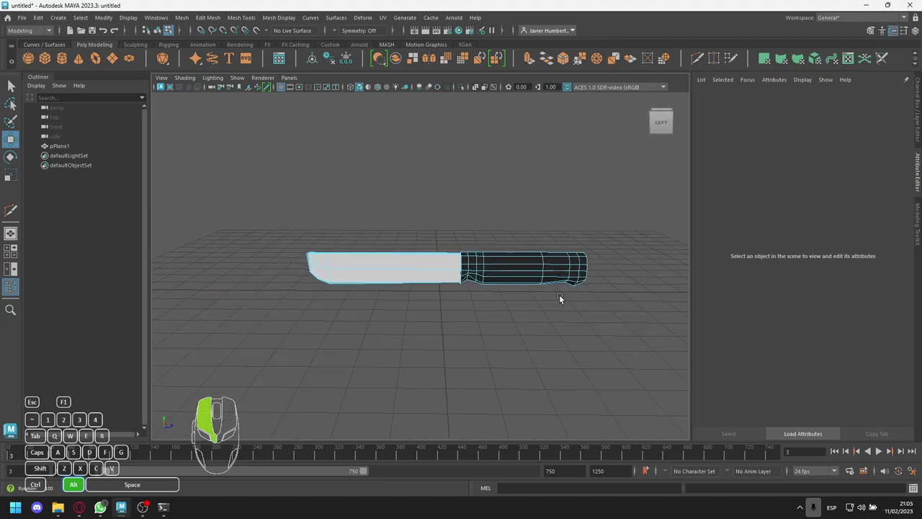
{"action": "left_click_drag", "start_coordinate": [461, 216], "coordinate": [491, 291]}
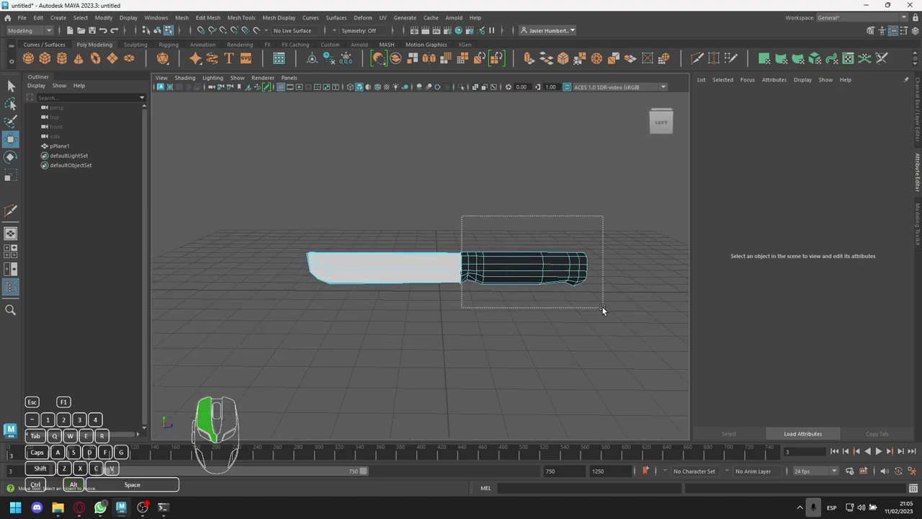
{"action": "left_click_drag", "start_coordinate": [602, 307], "coordinate": [602, 308]}
{"action": "mouse_move", "coordinate": [552, 329]}
{"action": "left_mouse_down", "text": "alt"}
{"action": "mouse_move", "coordinate": [625, 318]}
{"action": "mouse_move", "coordinate": [545, 322]}
{"action": "left_mouse_up", "text": "alt"}
{"action": "key", "text": "3"}
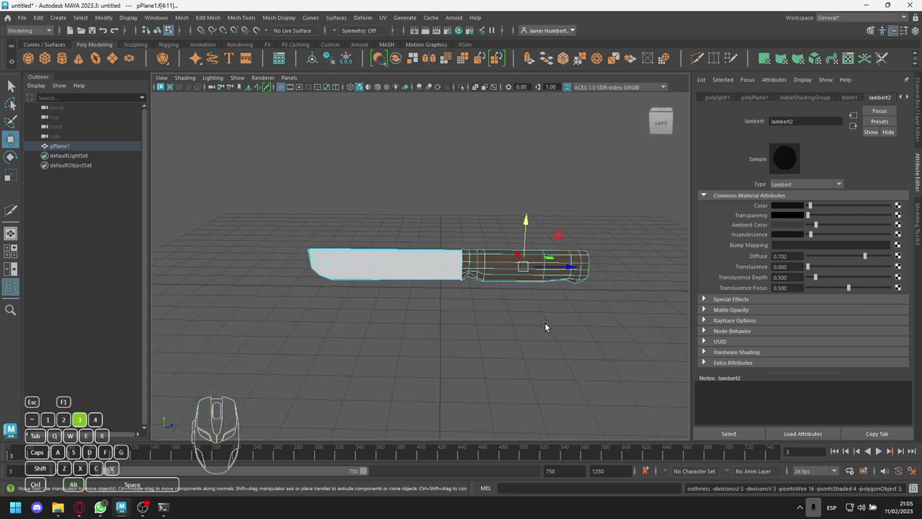
- Clear the selection and compare the knife's smoothed and unsmoothed previews, ending with the unsmoothed display
{"action": "left_click", "coordinate": [464, 322]}
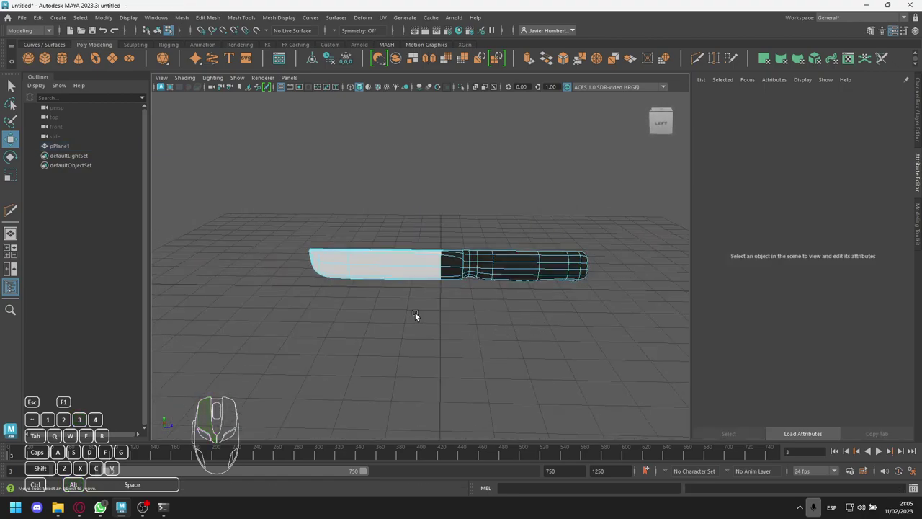
{"action": "key", "text": "1"}
{"action": "key", "text": "2"}
{"action": "key", "text": "3"}
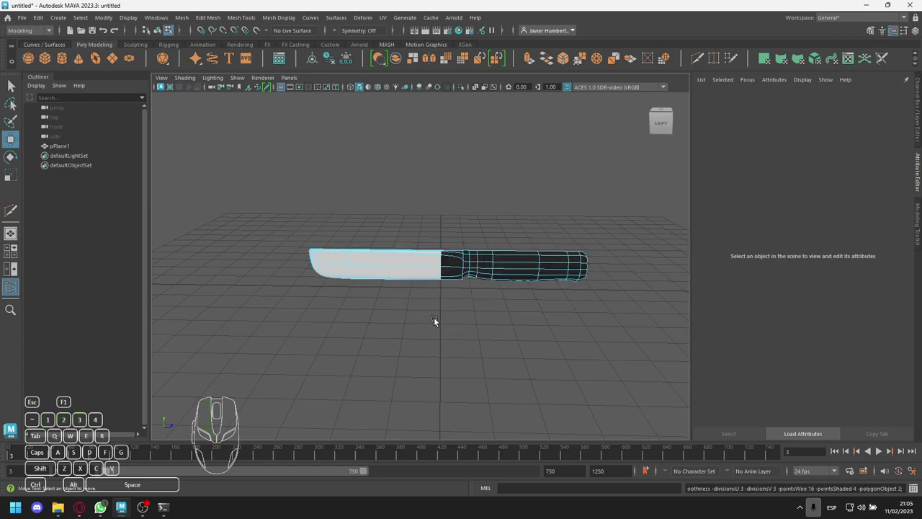
{"action": "key", "text": "1"}
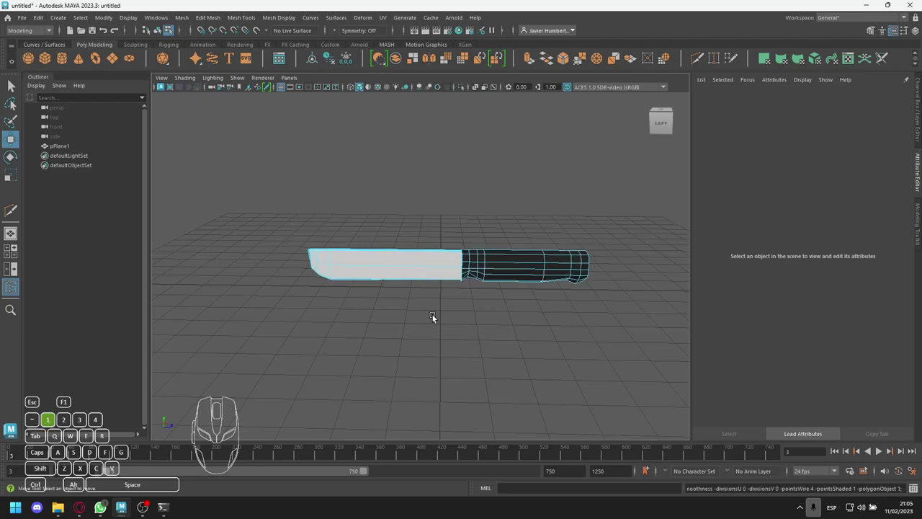
- Select the whole knife in object mode and examine the joint between blade and handle
{"action": "key", "text": "q"}
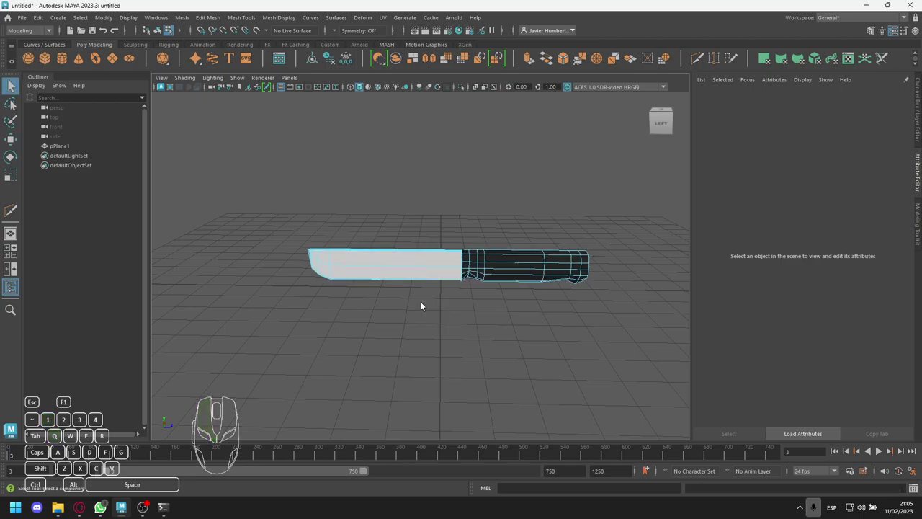
{"action": "left_click", "coordinate": [917, 211]}
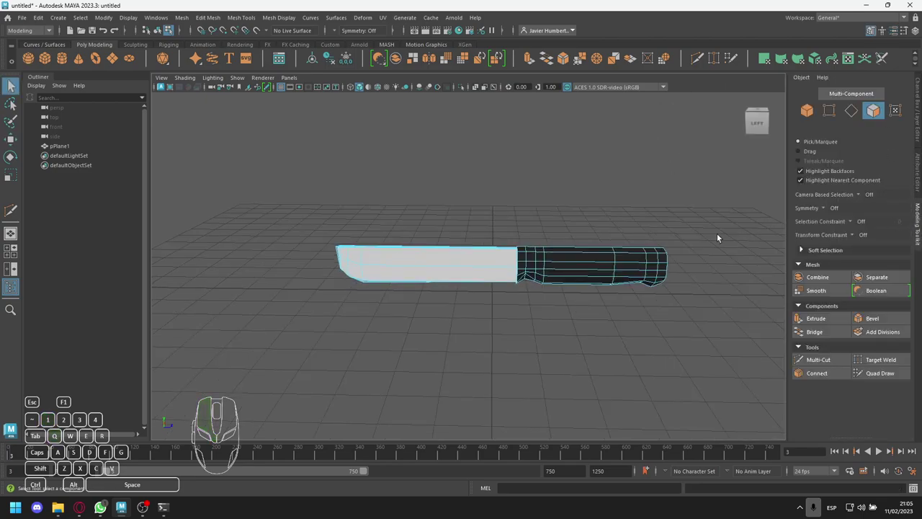
{"action": "left_click", "coordinate": [805, 112]}
{"action": "left_click_drag", "start_coordinate": [518, 189], "coordinate": [475, 315], "text": "alt"}
{"action": "scroll", "coordinate": [454, 290], "scroll_direction": "up", "scroll_amount": 3}
{"action": "scroll", "coordinate": [461, 281], "scroll_direction": "up", "scroll_amount": 3}
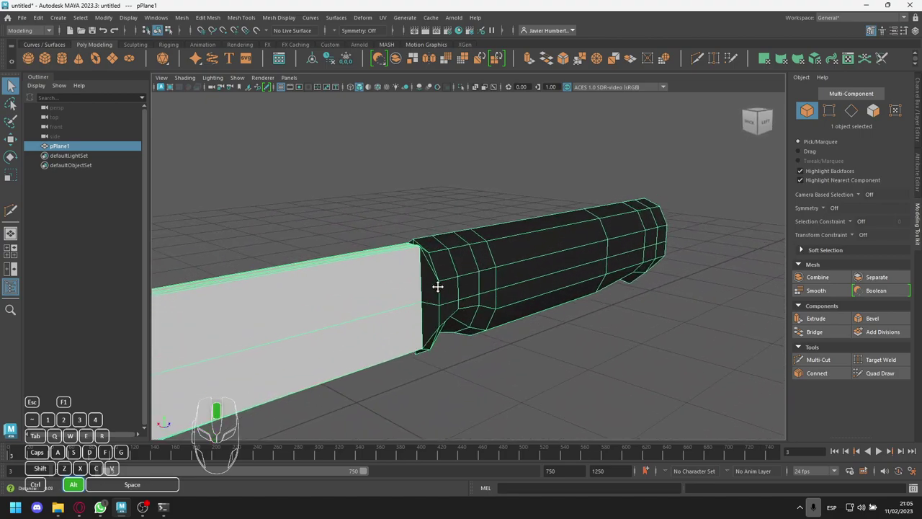
{"action": "left_click_drag", "start_coordinate": [526, 281], "coordinate": [496, 280], "text": "alt"}
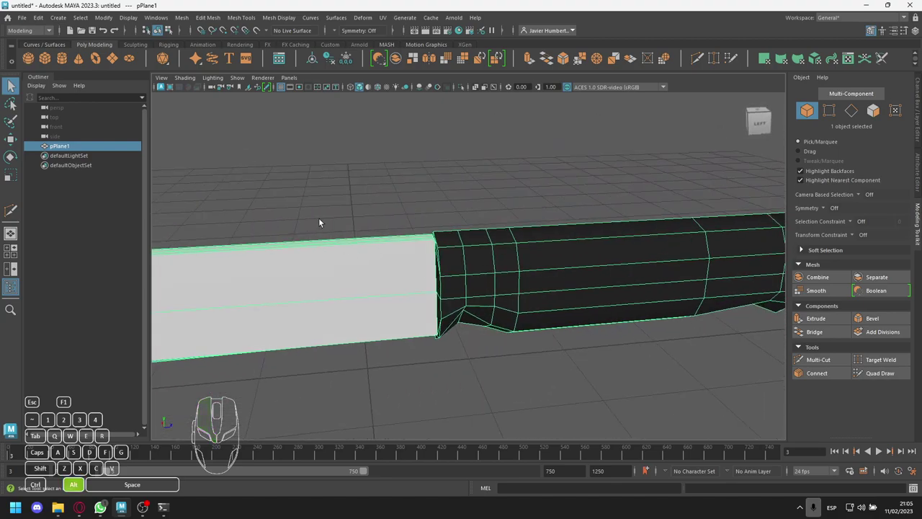
{"action": "scroll", "coordinate": [360, 248], "scroll_direction": "down", "scroll_amount": 3}
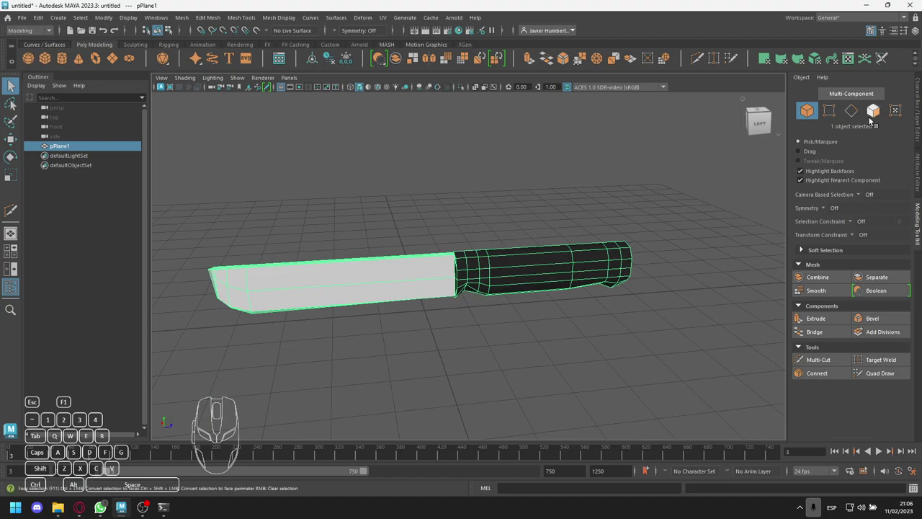
- Select all the blade's faces and move them slightly away from the handle along the knife's length
{"action": "key", "text": "F11"}
{"action": "left_click_drag", "start_coordinate": [196, 242], "coordinate": [429, 354]}
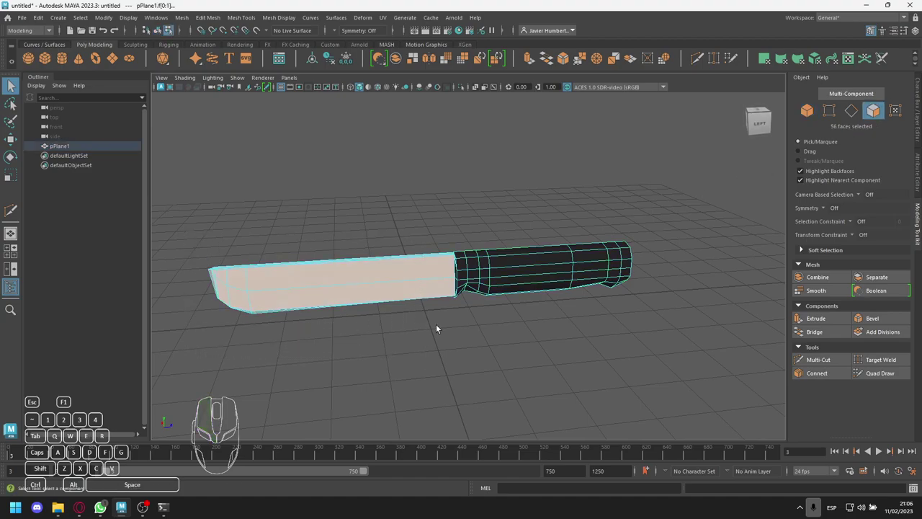
{"action": "key", "text": "w"}
{"action": "left_click_drag", "start_coordinate": [375, 281], "coordinate": [360, 286]}
{"action": "left_click", "coordinate": [459, 317]}
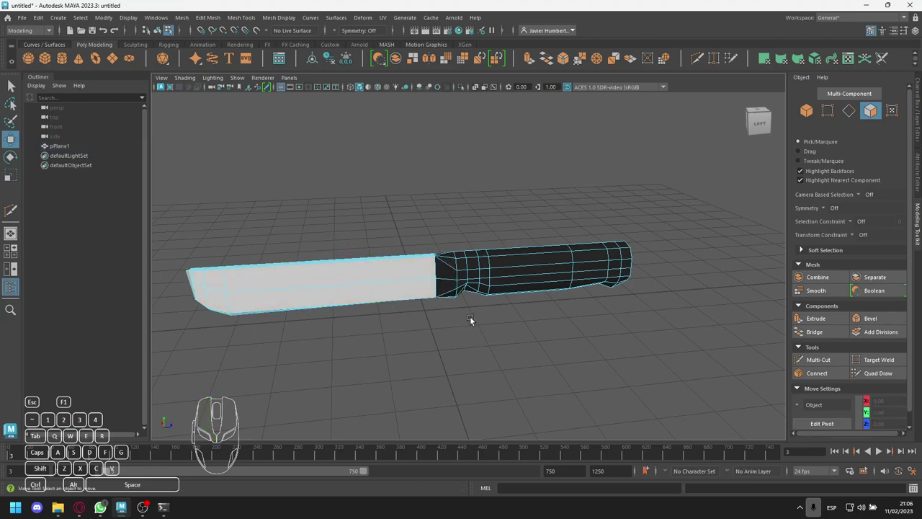
- Select the stretched faces between blade and handle and try to bridge them
{"action": "scroll", "coordinate": [472, 317], "scroll_direction": "up", "scroll_amount": 5}
{"action": "left_click_drag", "start_coordinate": [471, 315], "coordinate": [457, 284], "text": "alt"}
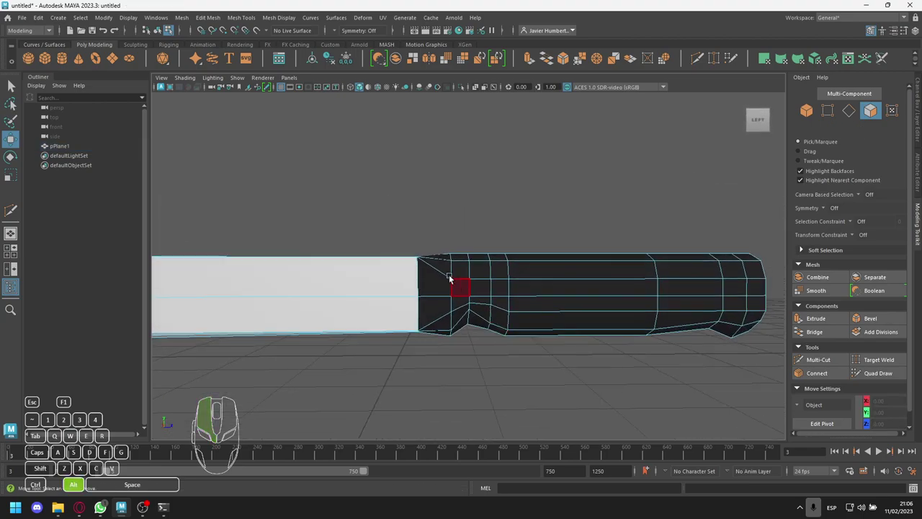
{"action": "left_click_drag", "start_coordinate": [421, 232], "coordinate": [436, 321]}
{"action": "left_click_drag", "start_coordinate": [444, 357], "coordinate": [440, 394]}
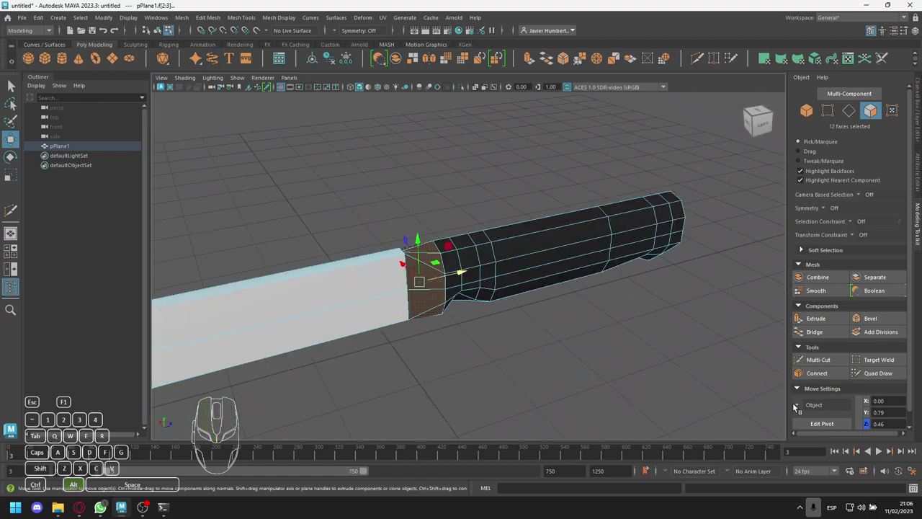
{"action": "left_click", "coordinate": [821, 333]}
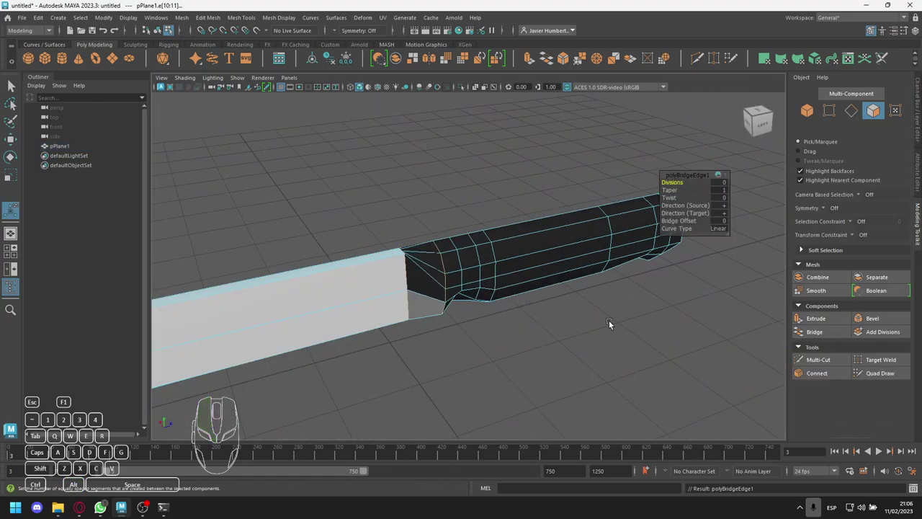
{"action": "left_click_drag", "start_coordinate": [547, 339], "coordinate": [426, 276], "text": "alt"}
{"action": "key", "text": "ctrl+z"}
- Reselect the ring of stretched faces between blade and handle and delete them
{"action": "left_click", "coordinate": [428, 276]}
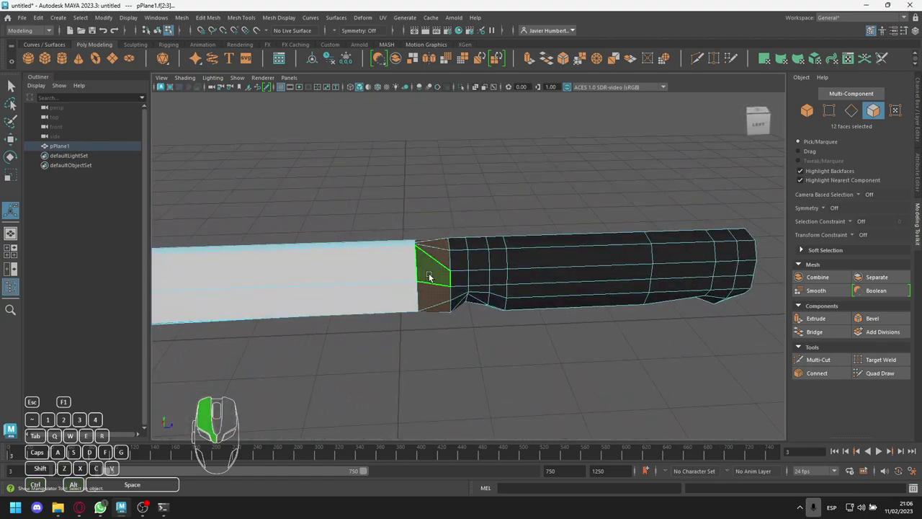
{"action": "left_click", "coordinate": [424, 171]}
{"action": "left_click", "coordinate": [425, 229]}
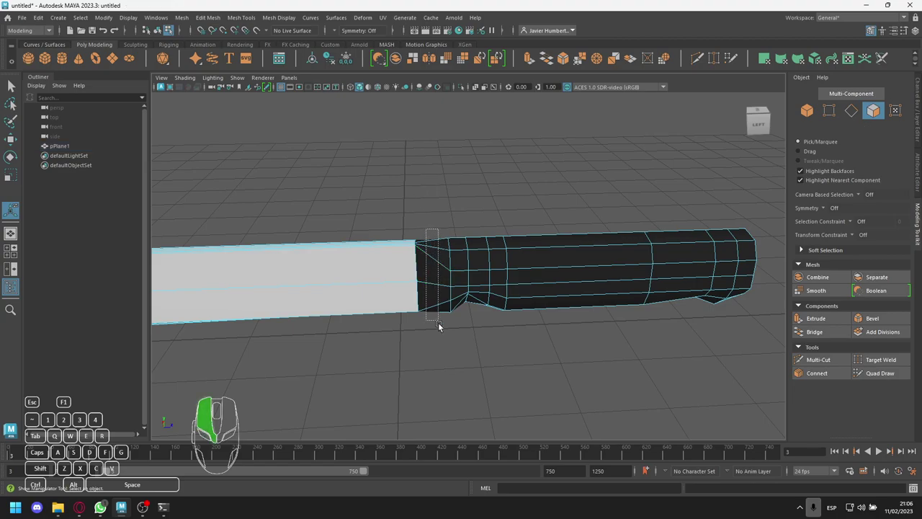
{"action": "left_click_drag", "start_coordinate": [440, 350], "coordinate": [438, 354]}
{"action": "right_click", "coordinate": [428, 263]}
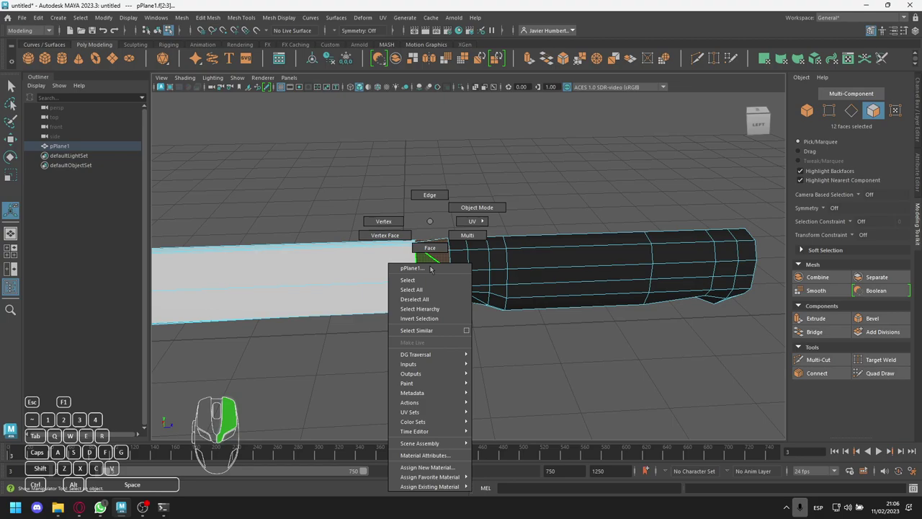
{"action": "left_click", "coordinate": [429, 268]}
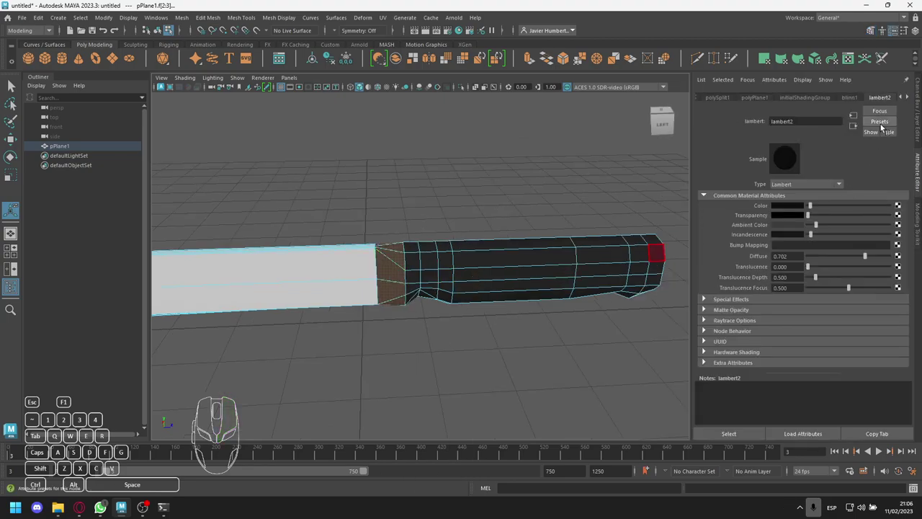
{"action": "left_click", "coordinate": [918, 224]}
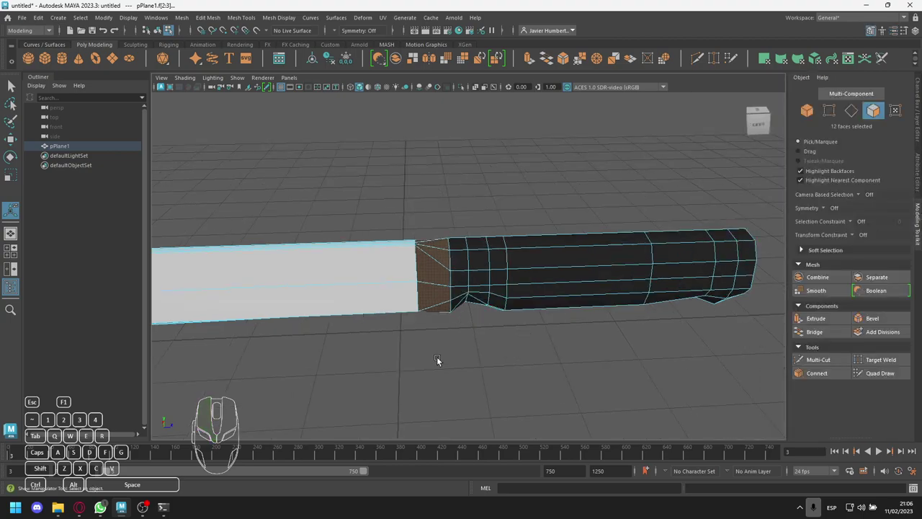
{"action": "key", "text": "Delete"}
- Select the long faces of the blade and try to bridge them to the handle
{"action": "left_click_drag", "start_coordinate": [464, 365], "coordinate": [377, 335], "text": "alt"}
{"action": "left_click_drag", "start_coordinate": [450, 347], "coordinate": [457, 350], "text": "alt"}
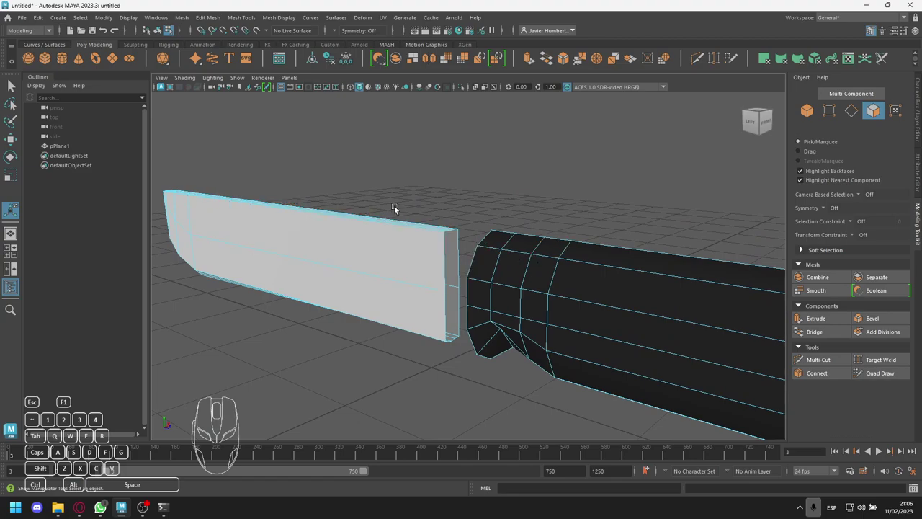
{"action": "left_click_drag", "start_coordinate": [390, 176], "coordinate": [410, 278]}
{"action": "left_click_drag", "start_coordinate": [460, 388], "coordinate": [462, 388]}
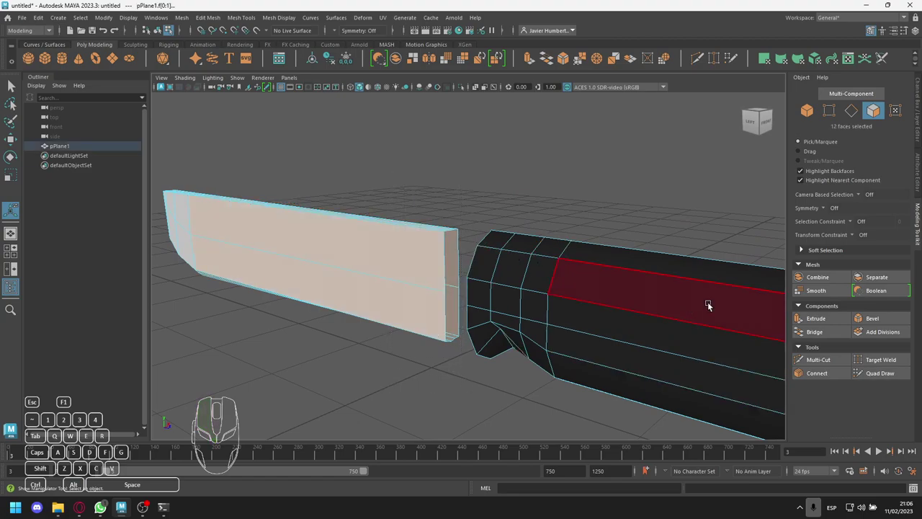
{"action": "left_click", "coordinate": [814, 332]}
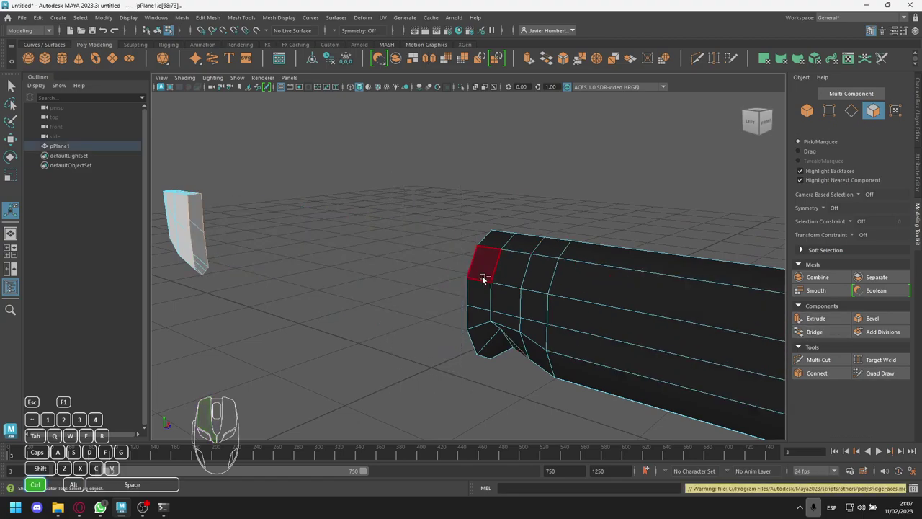
{"action": "key", "text": "ctrl+z"}
{"action": "left_click", "coordinate": [555, 198]}
- Try to cap the blade's open handle-side end by selecting its border edges and bridging them
{"action": "scroll", "coordinate": [472, 291], "scroll_direction": "up", "scroll_amount": 3}
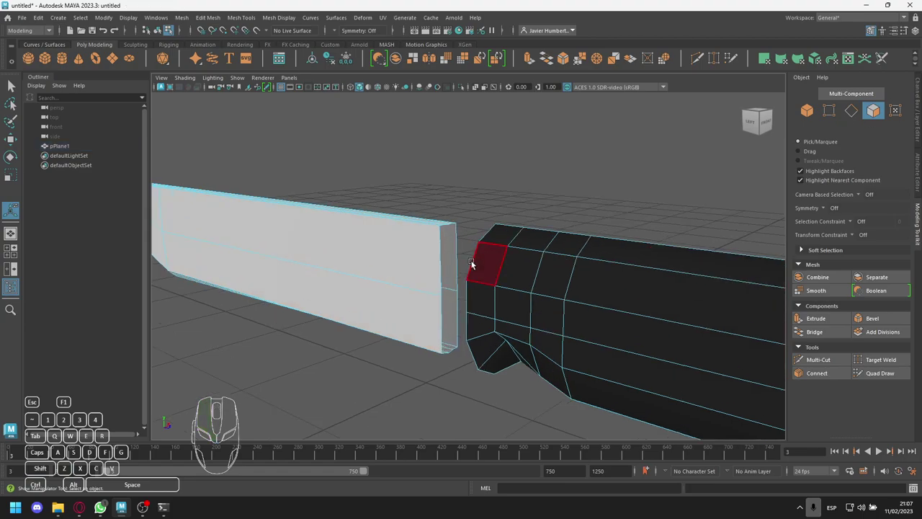
{"action": "scroll", "coordinate": [473, 291], "scroll_direction": "up", "scroll_amount": 1}
{"action": "left_click", "coordinate": [851, 112]}
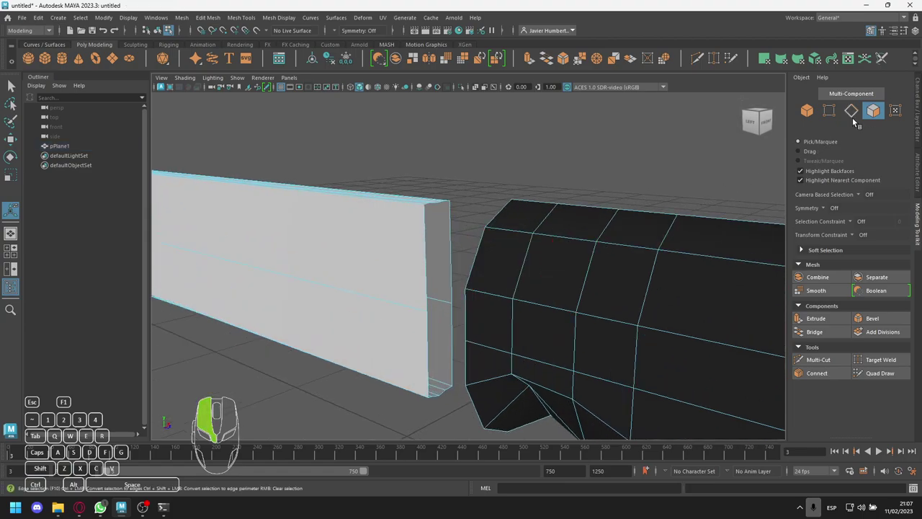
{"action": "left_click", "coordinate": [422, 260]}
{"action": "left_click", "coordinate": [444, 203], "text": "shift"}
{"action": "left_click", "coordinate": [447, 204], "text": "shift"}
{"action": "left_click", "coordinate": [430, 206], "text": "shift"}
{"action": "left_click", "coordinate": [440, 205], "text": "shift"}
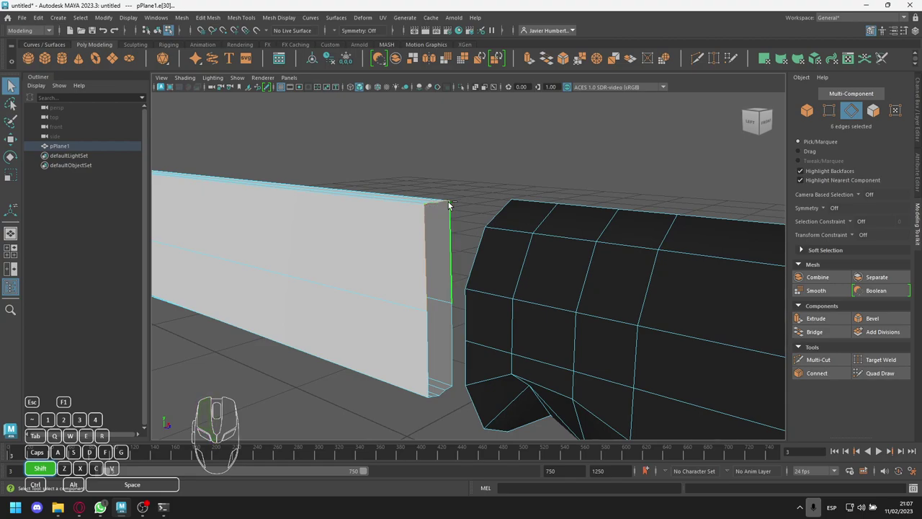
{"action": "left_click", "coordinate": [454, 329], "text": "shift"}
{"action": "left_click", "coordinate": [429, 375], "text": "shift"}
{"action": "left_click", "coordinate": [432, 403], "text": "shift"}
{"action": "left_click", "coordinate": [443, 395], "text": "shift"}
{"action": "left_click", "coordinate": [445, 395], "text": "shift"}
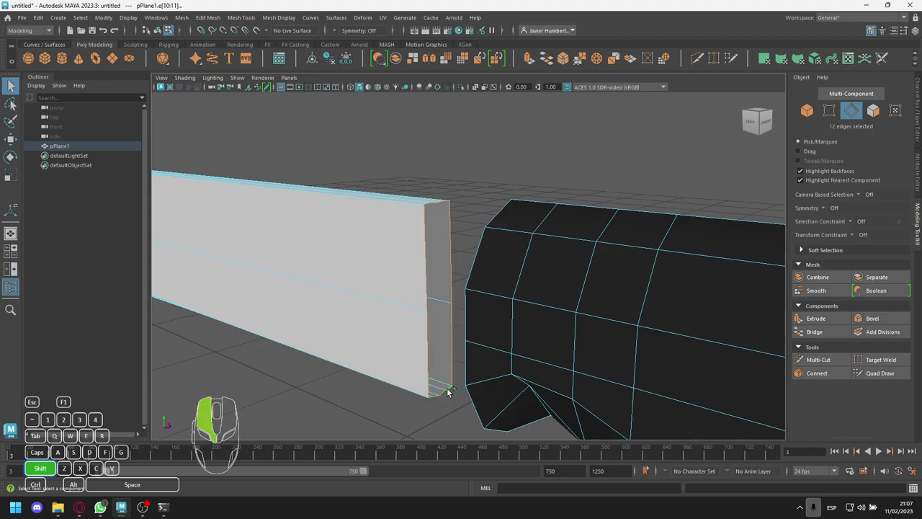
{"action": "left_click", "coordinate": [814, 332]}
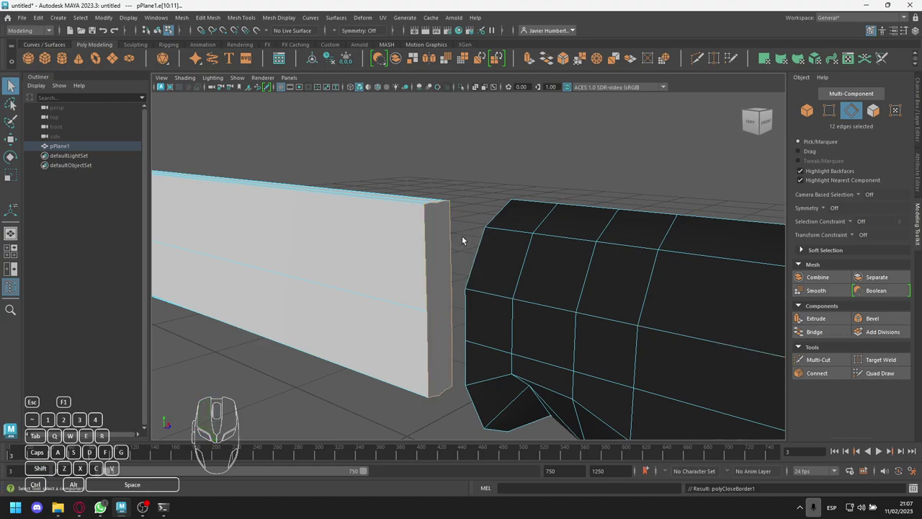
{"action": "key", "text": "ctrl+z"}
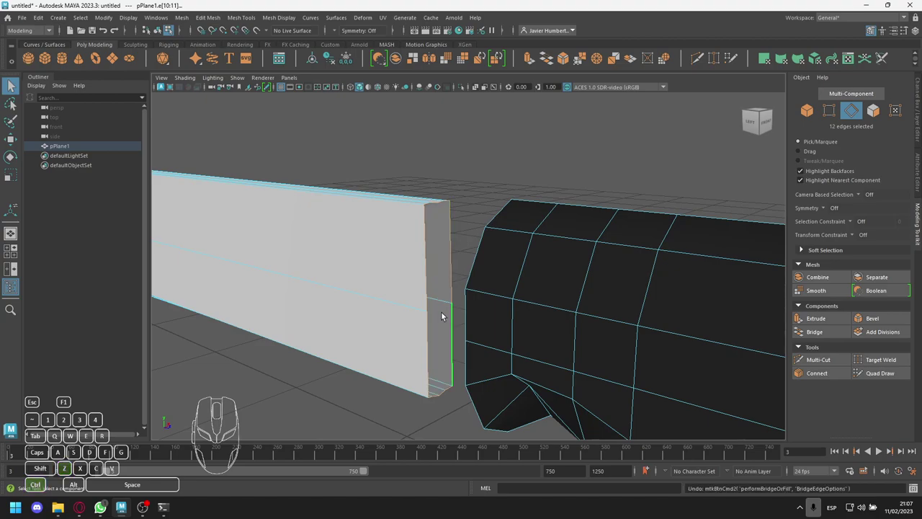
- Select all 12 border edges around the blade's open end and bridge them to close the hole
{"action": "left_click", "coordinate": [465, 248]}
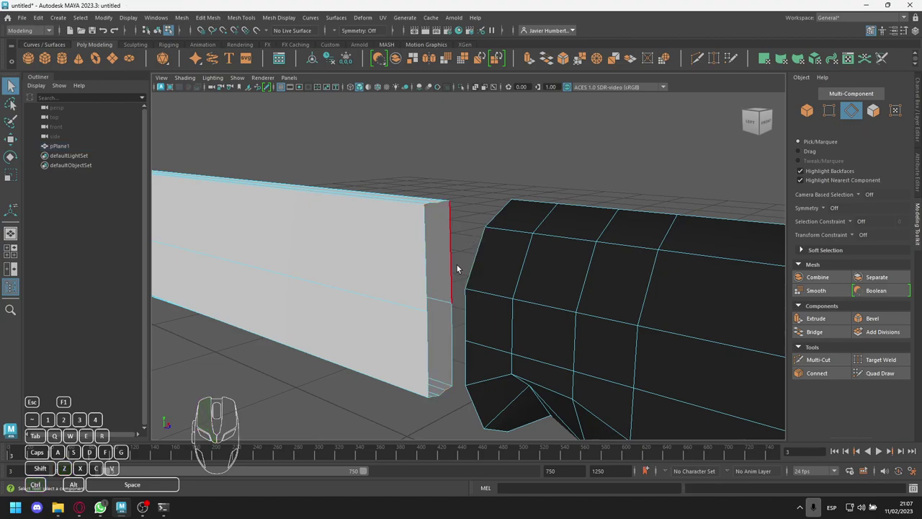
{"action": "left_click", "coordinate": [431, 208], "text": "shift"}
{"action": "left_click", "coordinate": [435, 206], "text": "shift"}
{"action": "left_click", "coordinate": [437, 206], "text": "shift"}
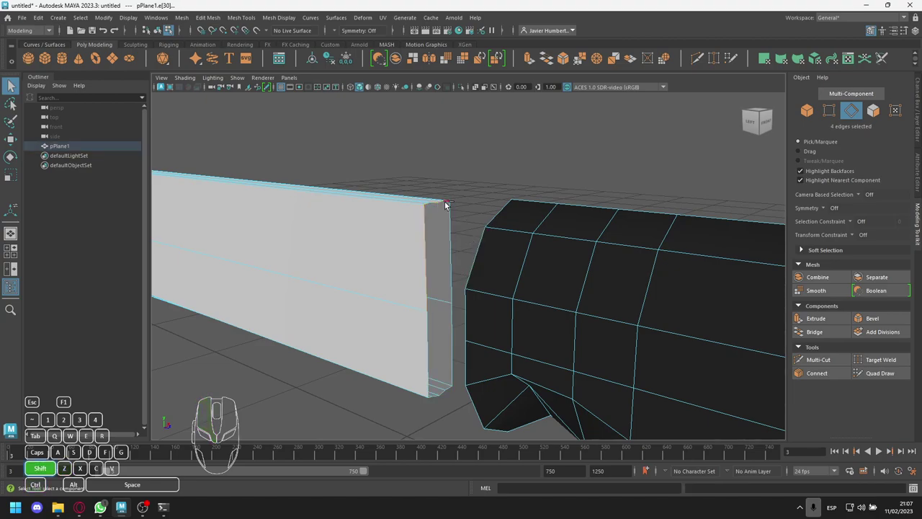
{"action": "left_click", "coordinate": [450, 216], "text": "shift"}
{"action": "left_click", "coordinate": [450, 274], "text": "shift"}
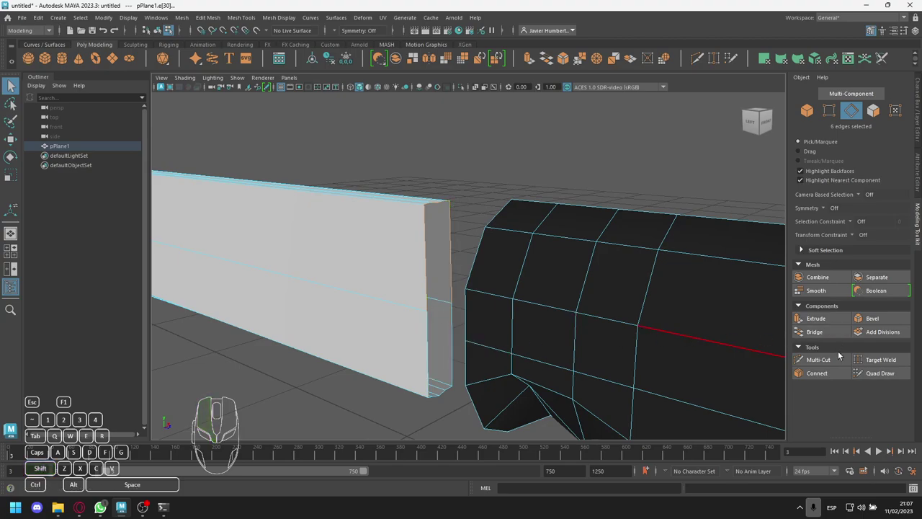
{"action": "left_click", "coordinate": [815, 332]}
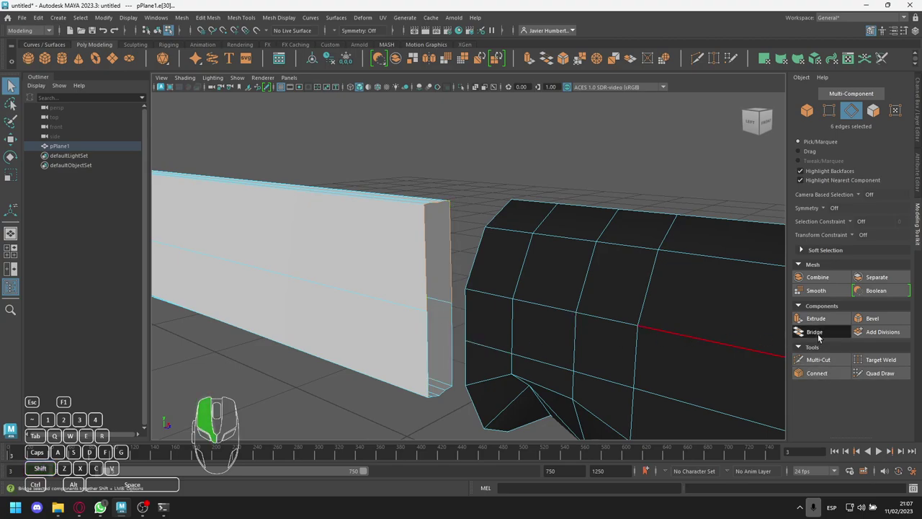
{"action": "left_click", "coordinate": [432, 354], "text": "shift"}
{"action": "left_click", "coordinate": [430, 400], "text": "shift"}
{"action": "left_click_drag", "start_coordinate": [430, 399], "coordinate": [449, 386], "text": "shift"}
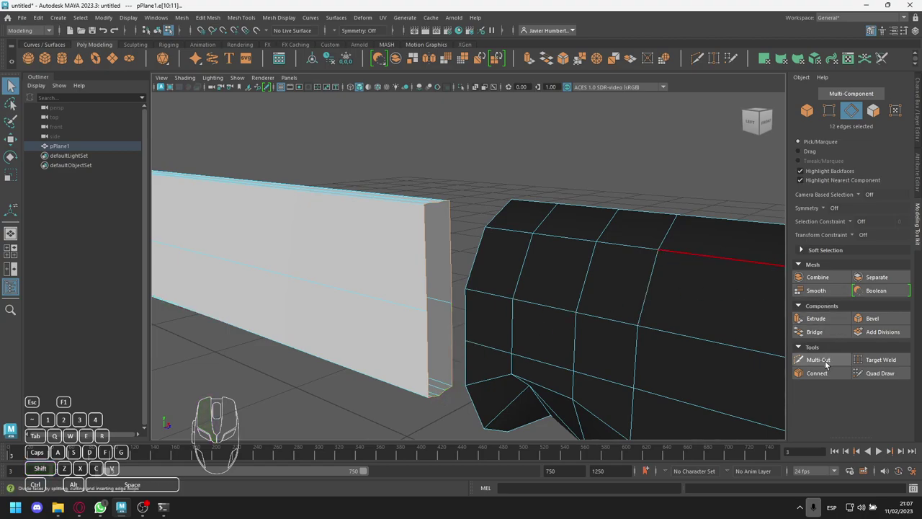
{"action": "left_click", "coordinate": [815, 332]}
- Select the border edges around the handle's open blade-side end and bridge them to close the hole
{"action": "left_click_drag", "start_coordinate": [488, 189], "coordinate": [584, 167], "text": "alt"}
{"action": "left_click_drag", "start_coordinate": [515, 265], "coordinate": [372, 279], "text": "alt"}
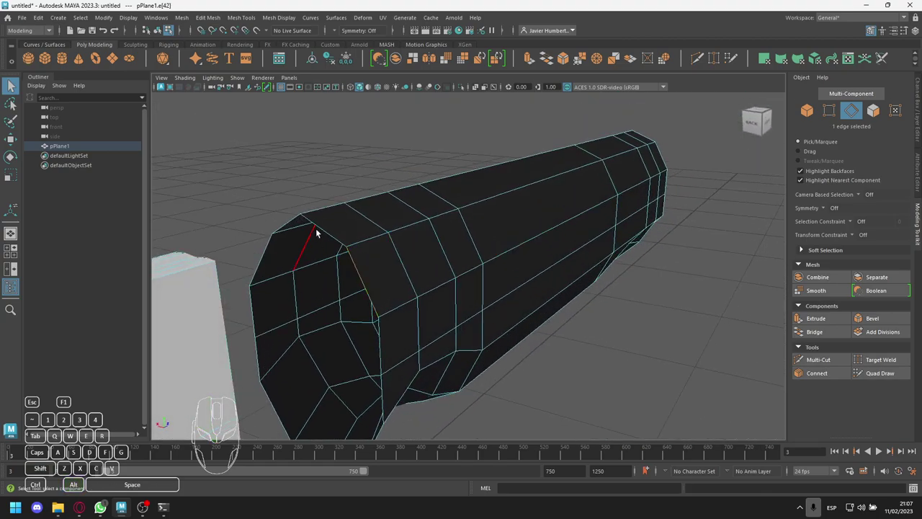
{"action": "left_click", "coordinate": [624, 357]}
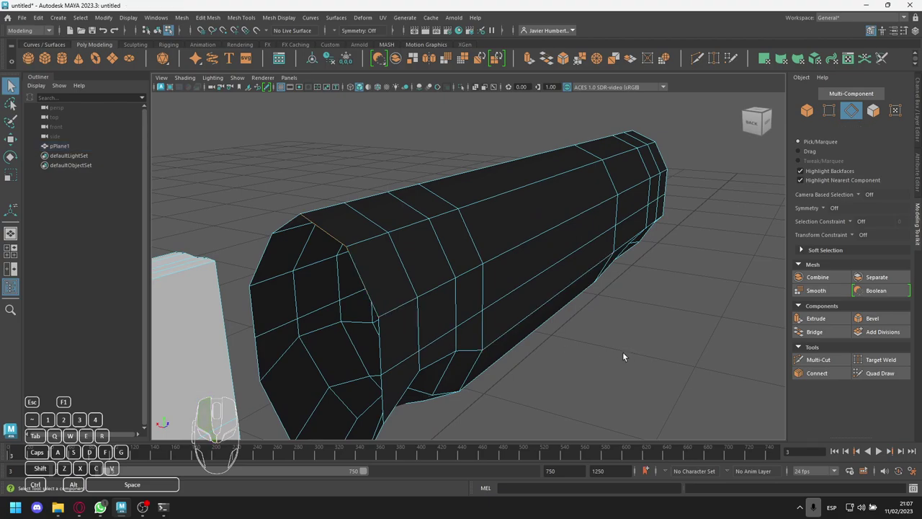
{"action": "left_click", "coordinate": [370, 298]}
{"action": "left_click", "coordinate": [333, 242], "text": "shift"}
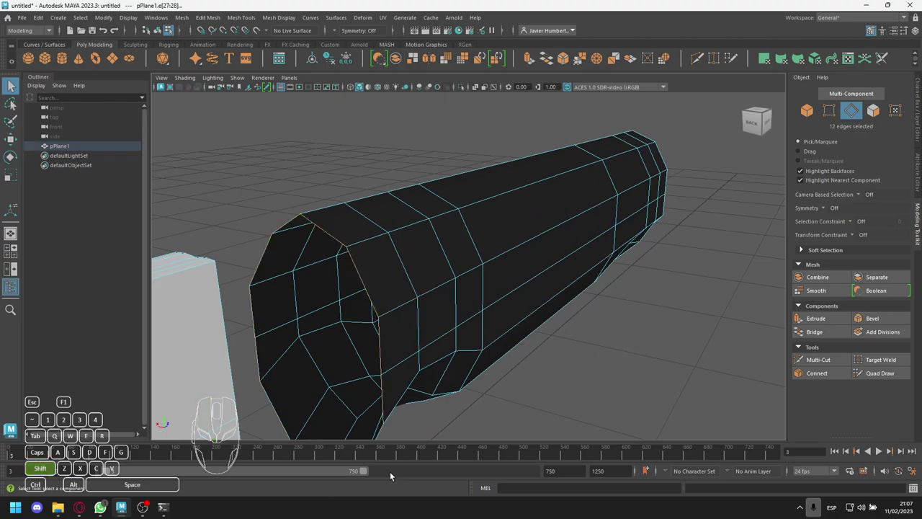
{"action": "left_click", "coordinate": [814, 331]}
- Inspect the capped ends of the blade and handle and check how the knife selects as an object
{"action": "left_click_drag", "start_coordinate": [614, 331], "coordinate": [581, 293], "text": "alt"}
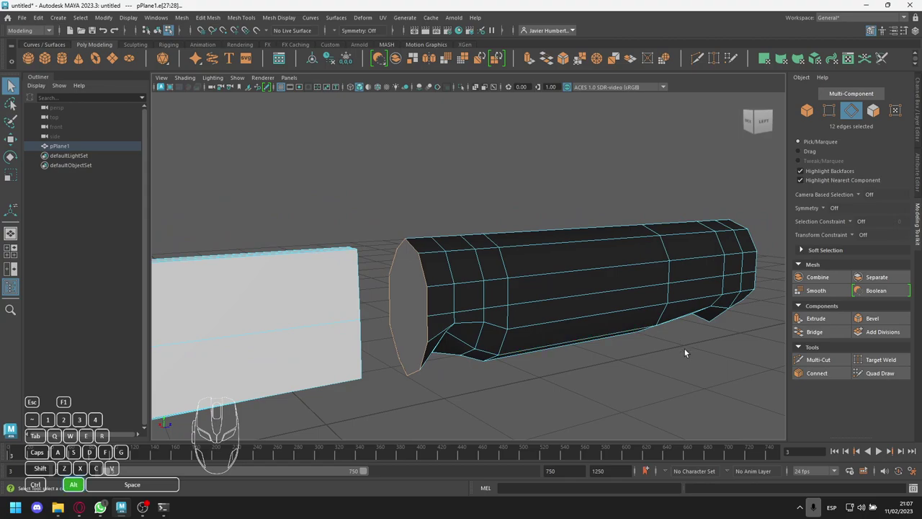
{"action": "left_click_drag", "start_coordinate": [684, 350], "coordinate": [648, 346], "text": "alt"}
{"action": "middle_click_drag", "start_coordinate": [648, 346], "coordinate": [555, 306], "text": "alt"}
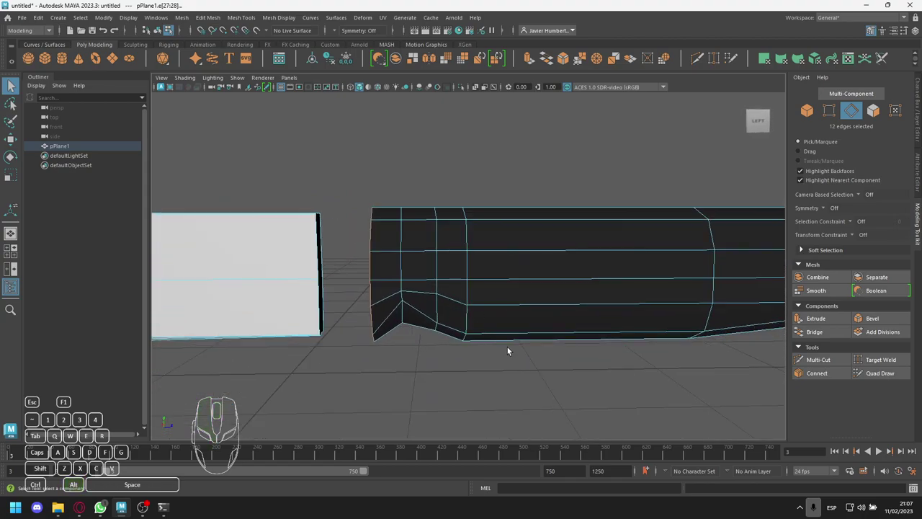
{"action": "scroll", "coordinate": [507, 348], "scroll_direction": "down", "scroll_amount": 3}
{"action": "left_click_drag", "start_coordinate": [450, 335], "coordinate": [418, 336], "text": "alt"}
{"action": "key", "text": "q"}
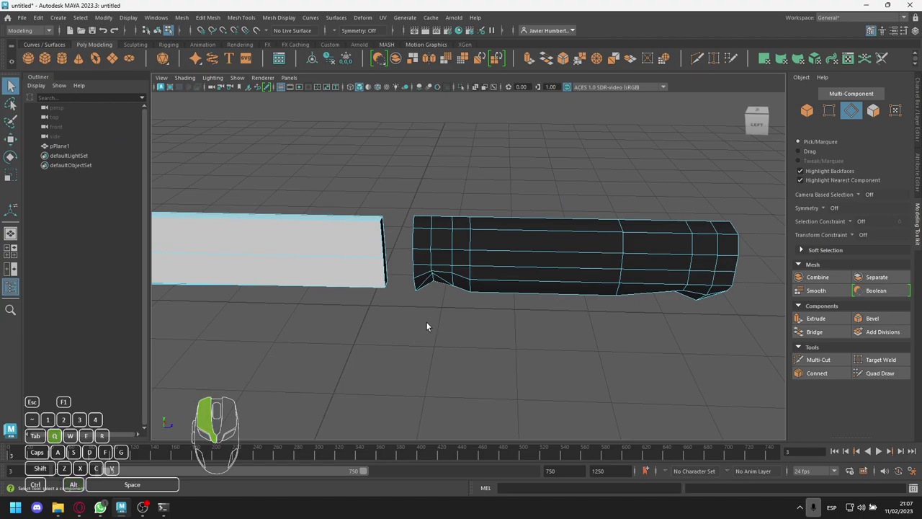
{"action": "left_click", "coordinate": [808, 111]}
{"action": "left_click", "coordinate": [536, 194]}
{"action": "left_click", "coordinate": [526, 254]}
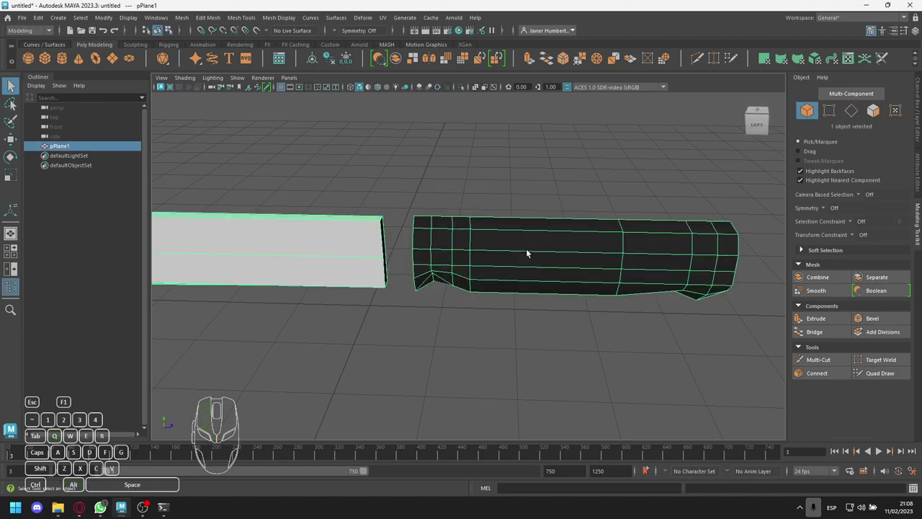
{"action": "left_click", "coordinate": [414, 204]}
{"action": "left_click", "coordinate": [463, 247]}
{"action": "left_click", "coordinate": [436, 186]}
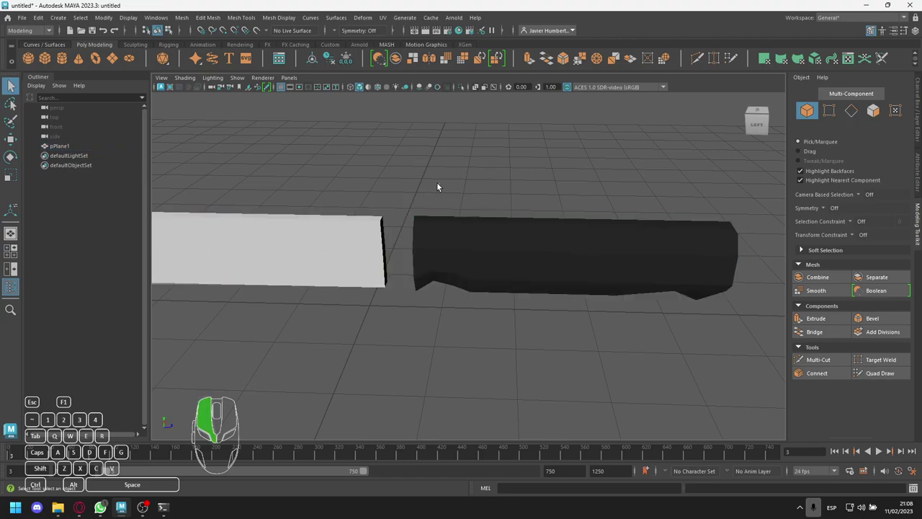
{"action": "left_click", "coordinate": [894, 110]}
{"action": "left_click", "coordinate": [874, 112]}
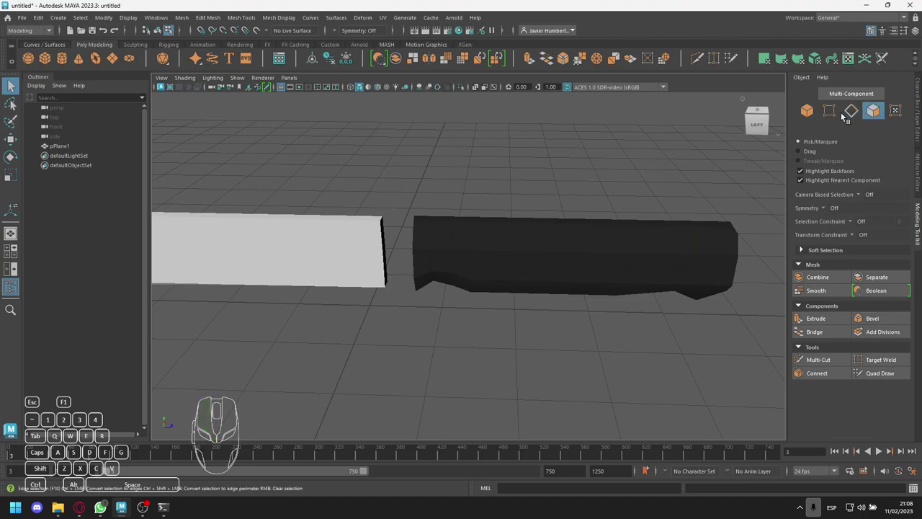
{"action": "left_click", "coordinate": [829, 111]}
{"action": "left_click_drag", "start_coordinate": [411, 192], "coordinate": [740, 319]}
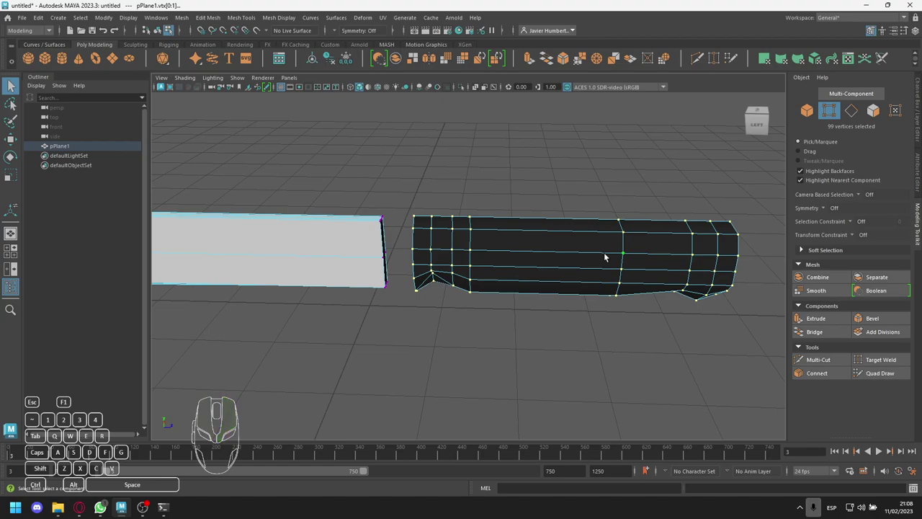
{"action": "right_click_drag", "start_coordinate": [543, 221], "coordinate": [544, 247]}
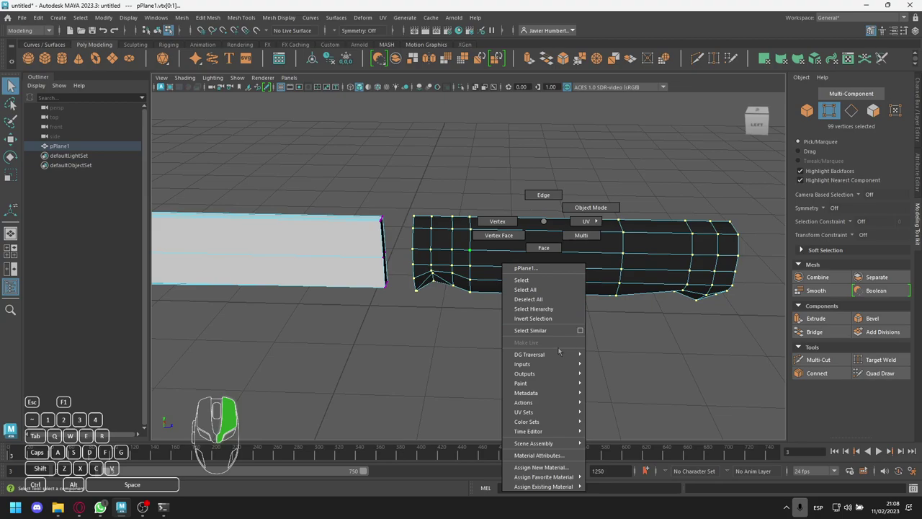
{"action": "mouse_move", "coordinate": [540, 412]}
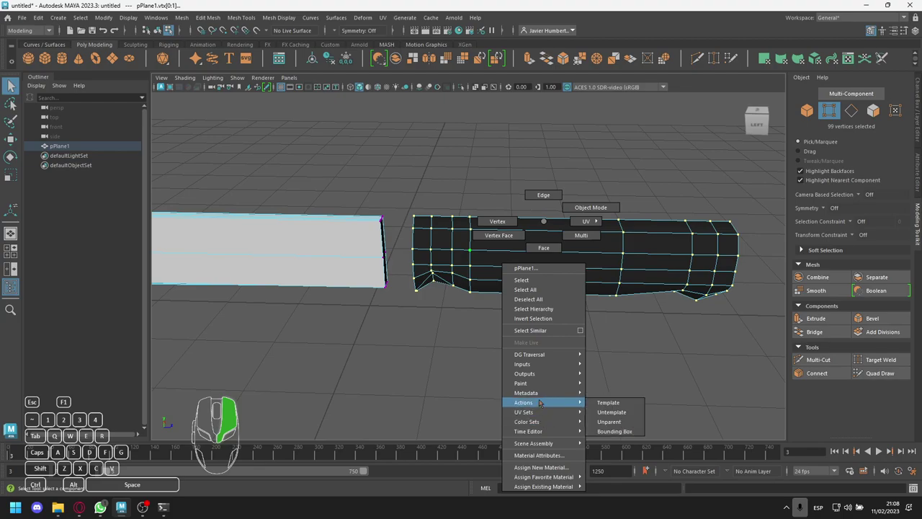
{"action": "mouse_move", "coordinate": [539, 377]}
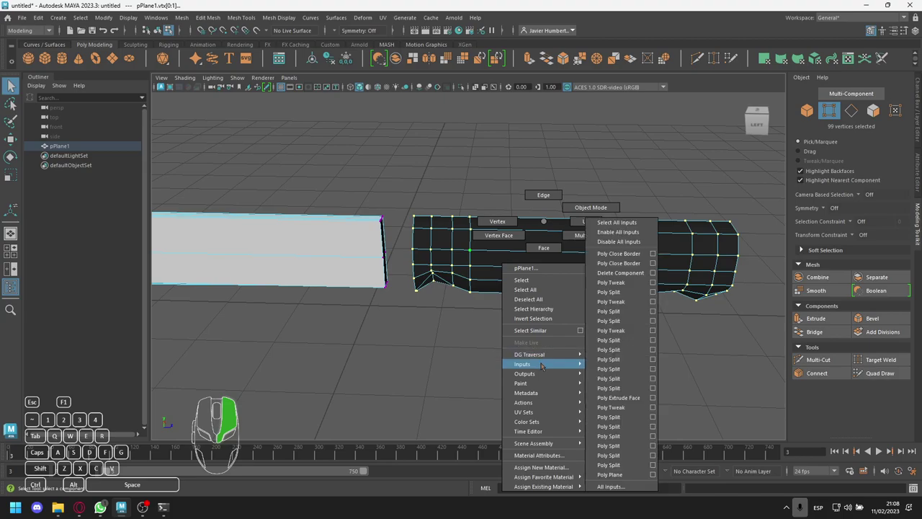
{"action": "mouse_move", "coordinate": [532, 358]}
{"action": "right_click_drag", "start_coordinate": [532, 361], "coordinate": [529, 347]}
{"action": "left_click", "coordinate": [461, 329]}
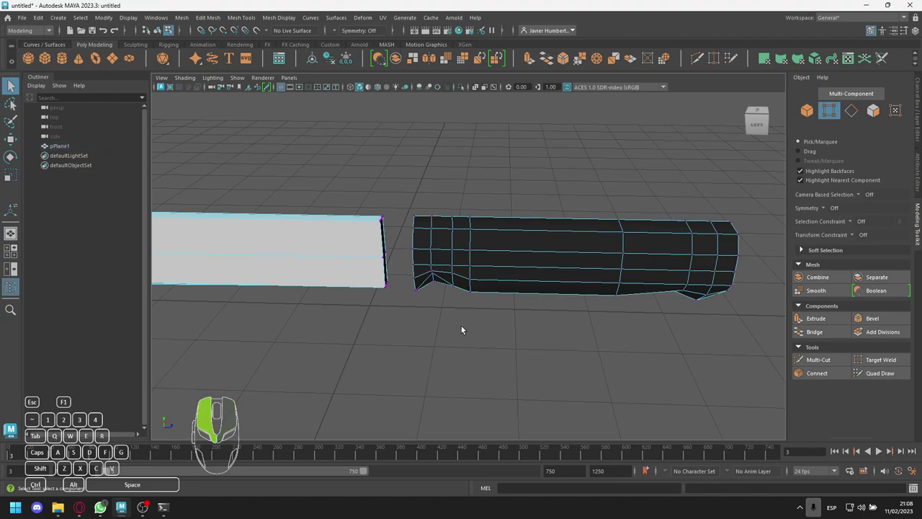
- Select the whole knife object and turn on its smooth mesh preview
{"action": "left_click", "coordinate": [806, 111]}
{"action": "left_click", "coordinate": [579, 247]}
{"action": "key", "text": "3"}
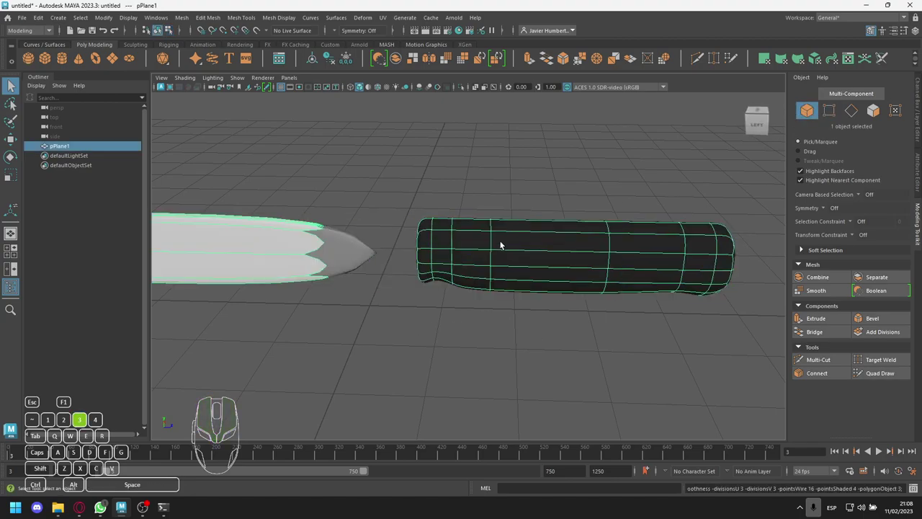
{"action": "scroll", "coordinate": [469, 281], "scroll_direction": "down", "scroll_amount": 3}
{"action": "scroll", "coordinate": [410, 314], "scroll_direction": "up", "scroll_amount": 1}
{"action": "mouse_move", "coordinate": [411, 313]}
{"action": "left_mouse_down", "text": "alt"}
{"action": "mouse_move", "coordinate": [434, 303]}
{"action": "mouse_move", "coordinate": [403, 273]}
{"action": "mouse_move", "coordinate": [358, 297]}
{"action": "mouse_move", "coordinate": [396, 269]}
{"action": "mouse_move", "coordinate": [525, 288]}
{"action": "mouse_move", "coordinate": [397, 269]}
{"action": "mouse_move", "coordinate": [380, 296]}
{"action": "mouse_move", "coordinate": [397, 309]}
{"action": "left_mouse_up", "text": "alt"}
{"action": "middle_click_drag", "start_coordinate": [397, 309], "coordinate": [449, 311], "text": "alt"}
{"action": "left_click", "coordinate": [377, 257]}
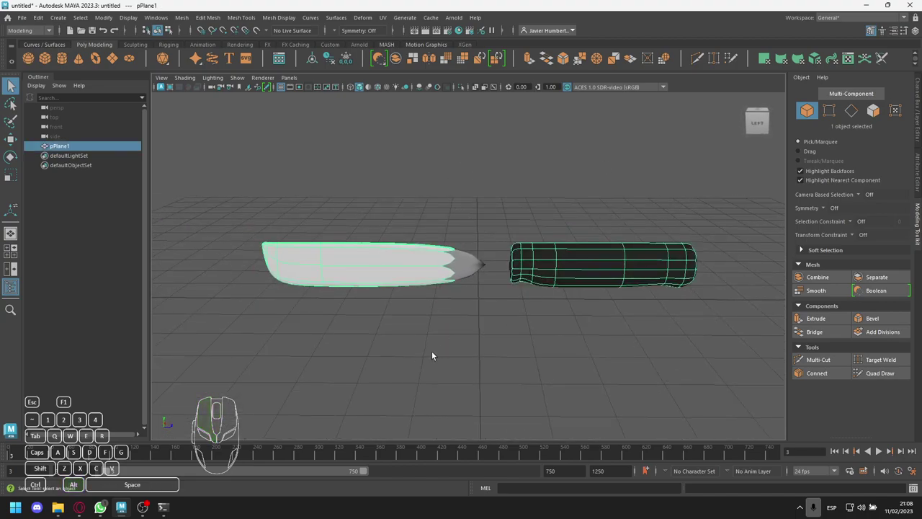
- Select all the blade's faces, slide them along the knife's length up against the handle, and raise them slightly
{"action": "left_click", "coordinate": [852, 111]}
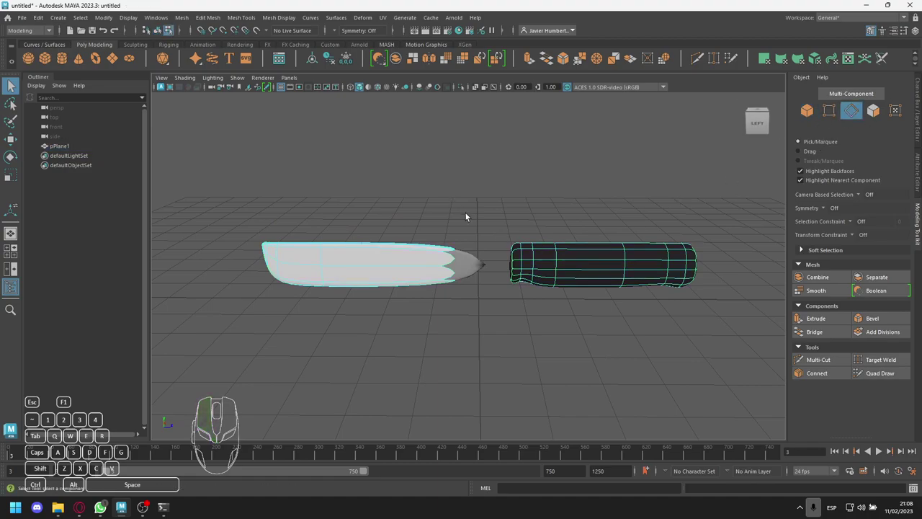
{"action": "left_click", "coordinate": [874, 112]}
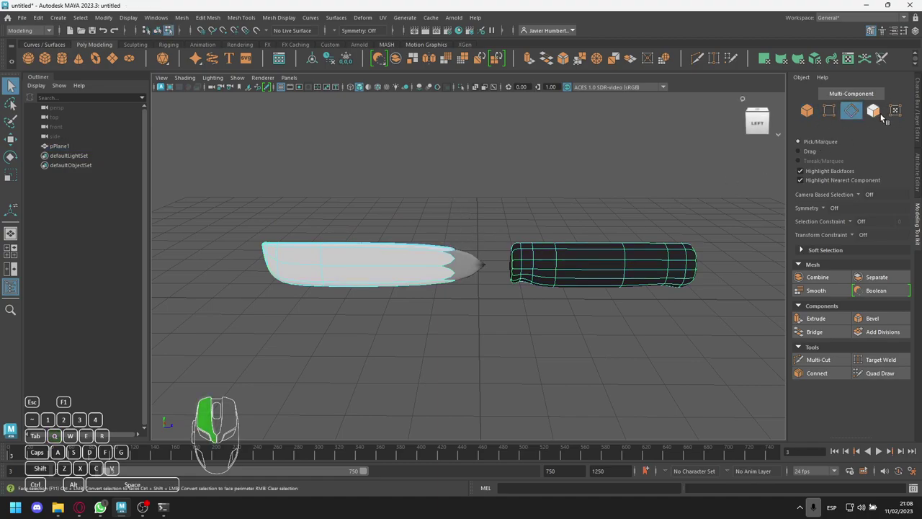
{"action": "left_click_drag", "start_coordinate": [485, 345], "coordinate": [491, 344]}
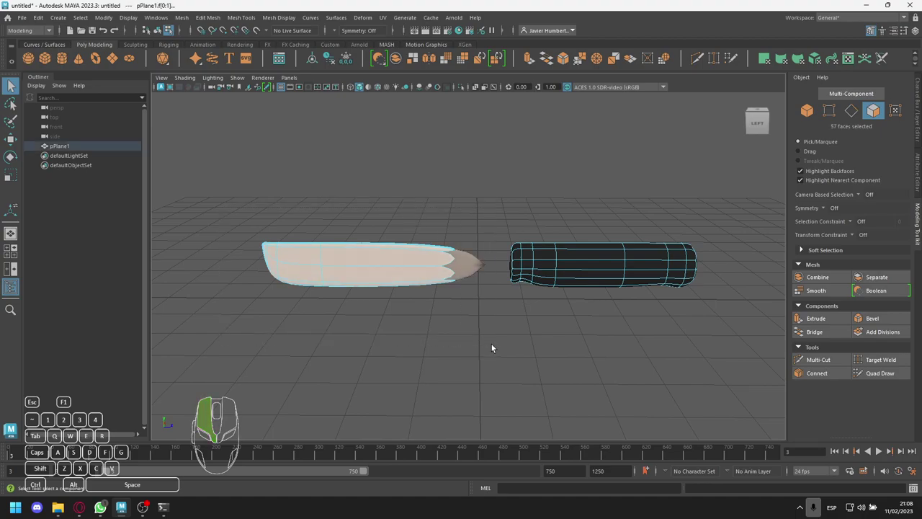
{"action": "key", "text": "w"}
{"action": "left_click_drag", "start_coordinate": [411, 271], "coordinate": [475, 281]}
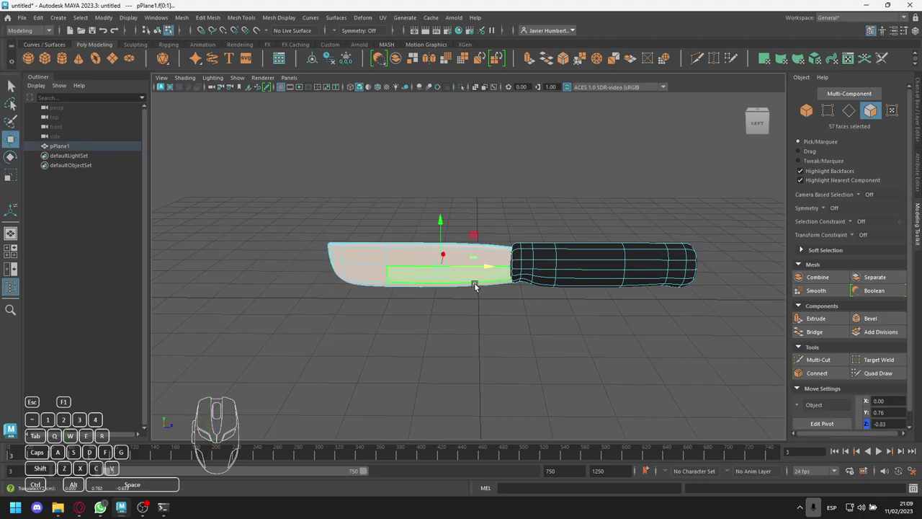
{"action": "left_click_drag", "start_coordinate": [437, 242], "coordinate": [438, 240]}
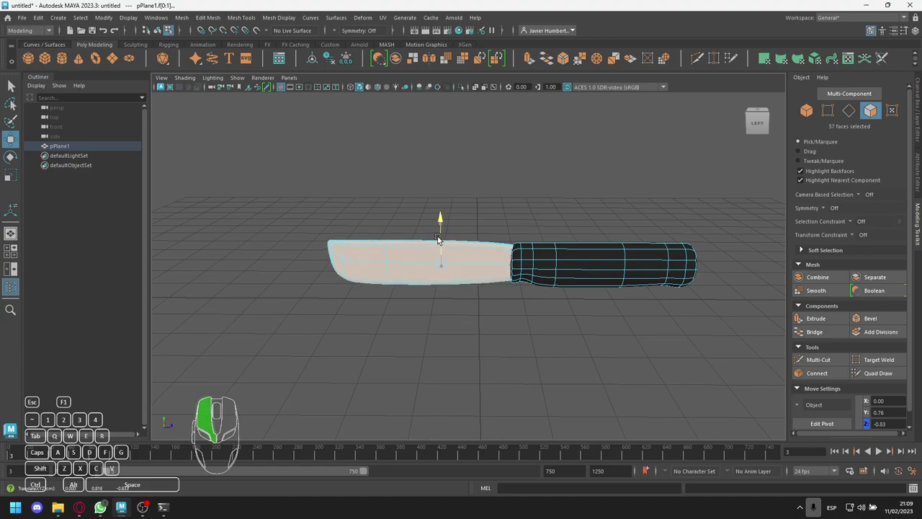
{"action": "left_click", "coordinate": [352, 344]}
{"action": "left_click_drag", "start_coordinate": [320, 329], "coordinate": [361, 330], "text": "alt"}
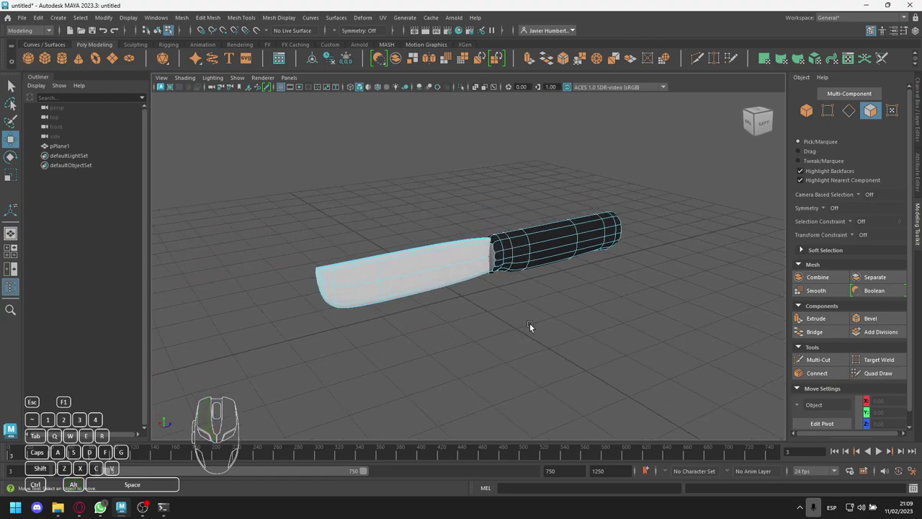
- Assign the existing dark Lambert material lambert2 to the cap face on the handle's blade-side end, and deselect it
{"action": "key", "text": "q"}
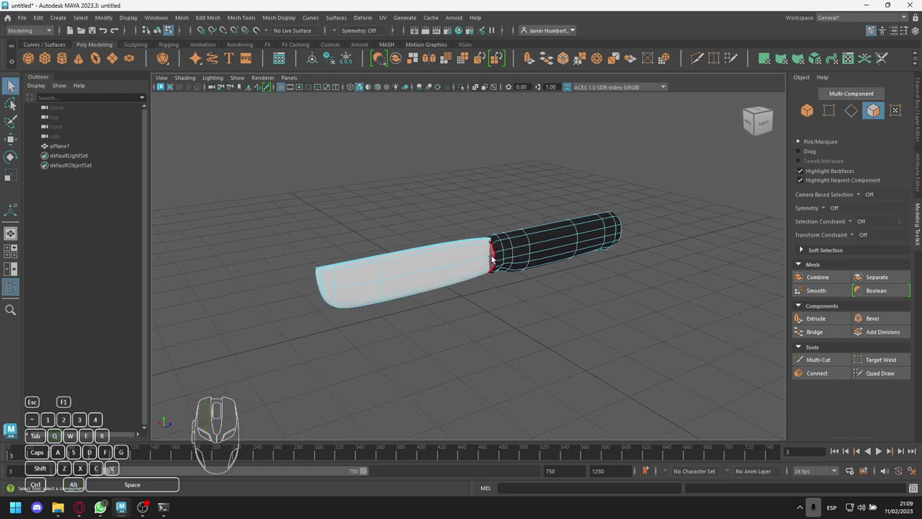
{"action": "left_click", "coordinate": [492, 258]}
{"action": "right_click_drag", "start_coordinate": [492, 270], "coordinate": [561, 467]}
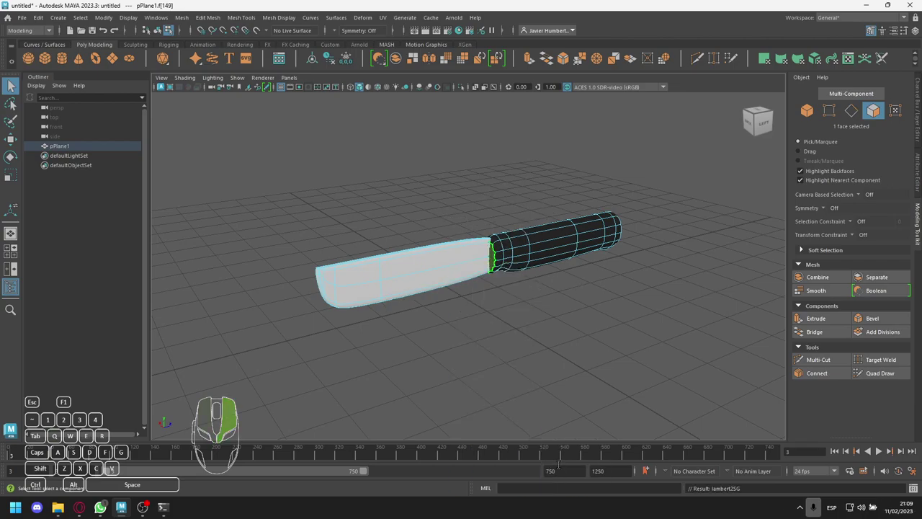
{"action": "left_click", "coordinate": [497, 314]}
{"action": "mouse_move", "coordinate": [497, 316]}
{"action": "left_mouse_down", "text": "alt"}
{"action": "mouse_move", "coordinate": [645, 300]}
{"action": "mouse_move", "coordinate": [644, 315]}
{"action": "mouse_move", "coordinate": [381, 310]}
{"action": "mouse_move", "coordinate": [609, 301]}
{"action": "mouse_move", "coordinate": [437, 296]}
{"action": "mouse_move", "coordinate": [521, 303]}
{"action": "mouse_move", "coordinate": [500, 306]}
{"action": "mouse_move", "coordinate": [480, 292]}
{"action": "mouse_move", "coordinate": [482, 307]}
{"action": "left_mouse_up", "text": "alt"}
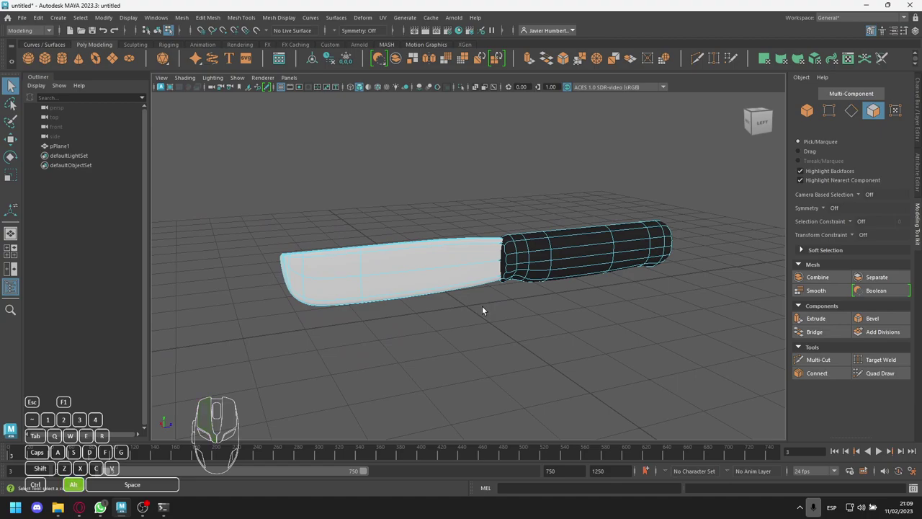